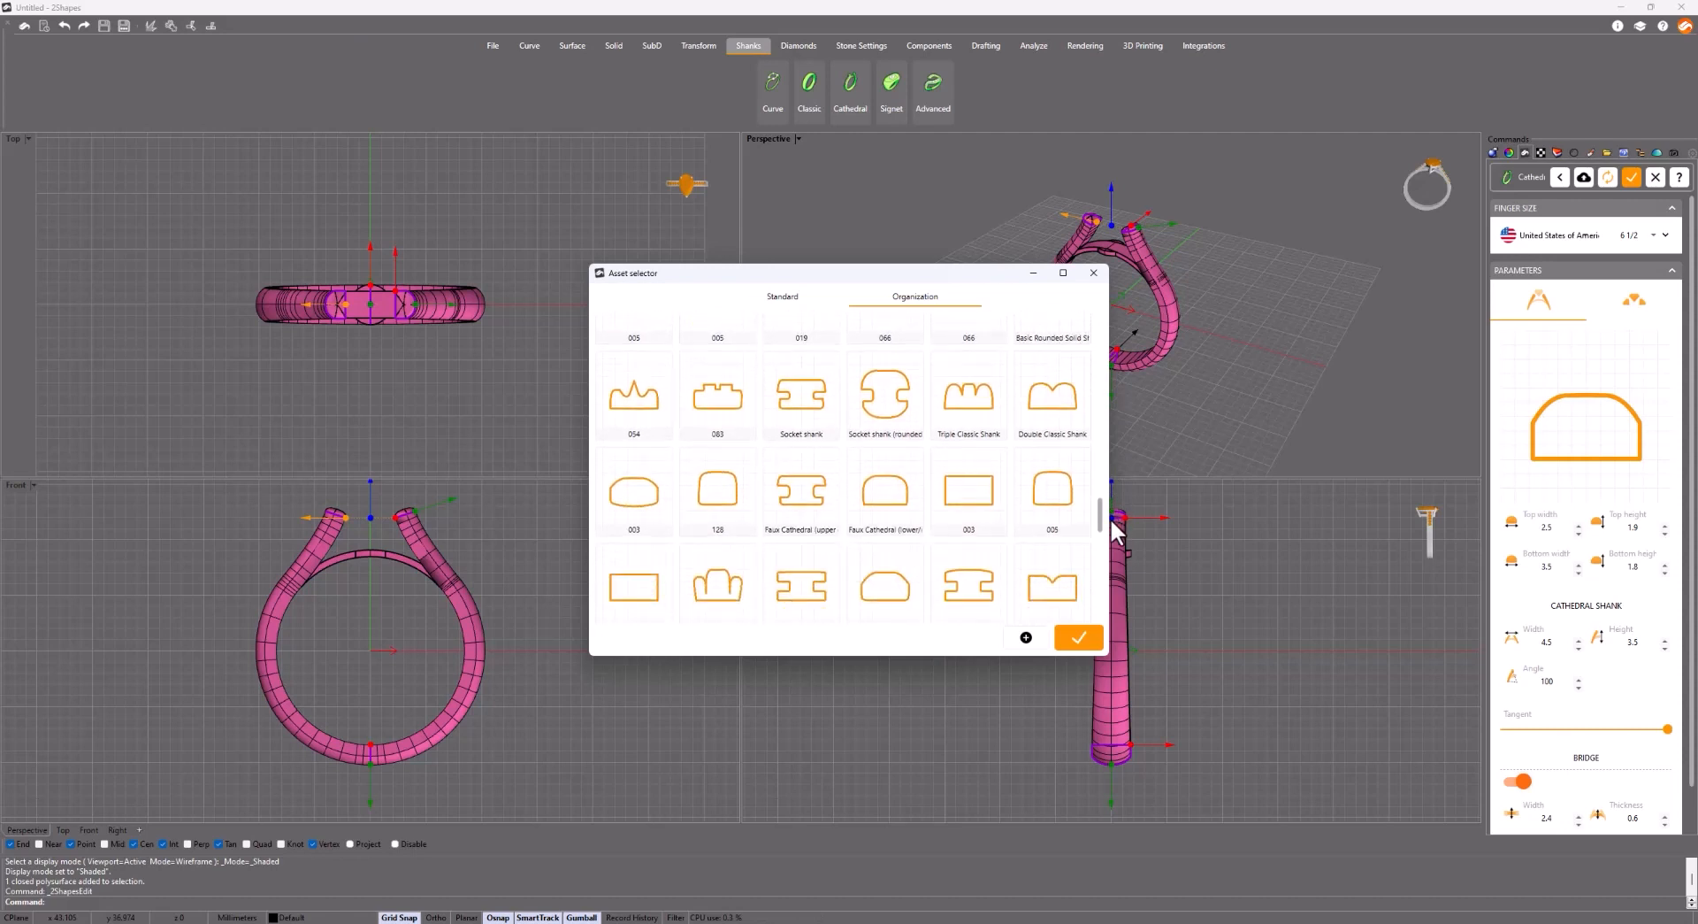
# Apply the rounded 005 profile from the organization assets to the cathedral shank, with top width 2.3 and top height 1.9.
pyautogui.click(1061, 513)
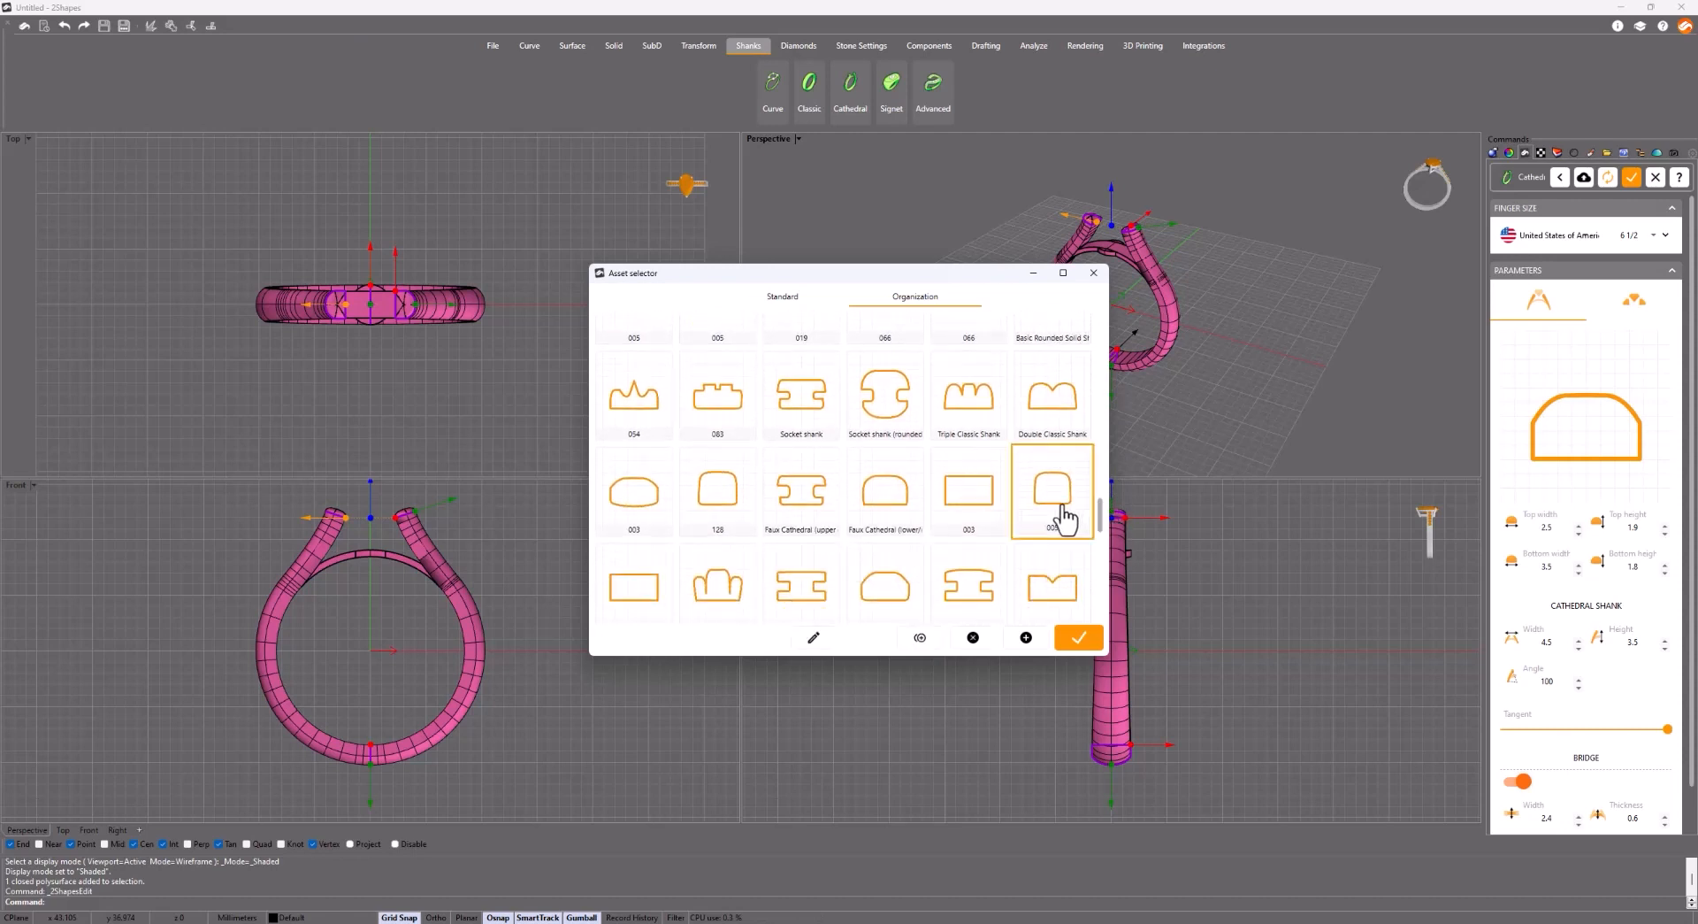
pyautogui.click(1078, 637)
pyautogui.doubleClick(1546, 528)
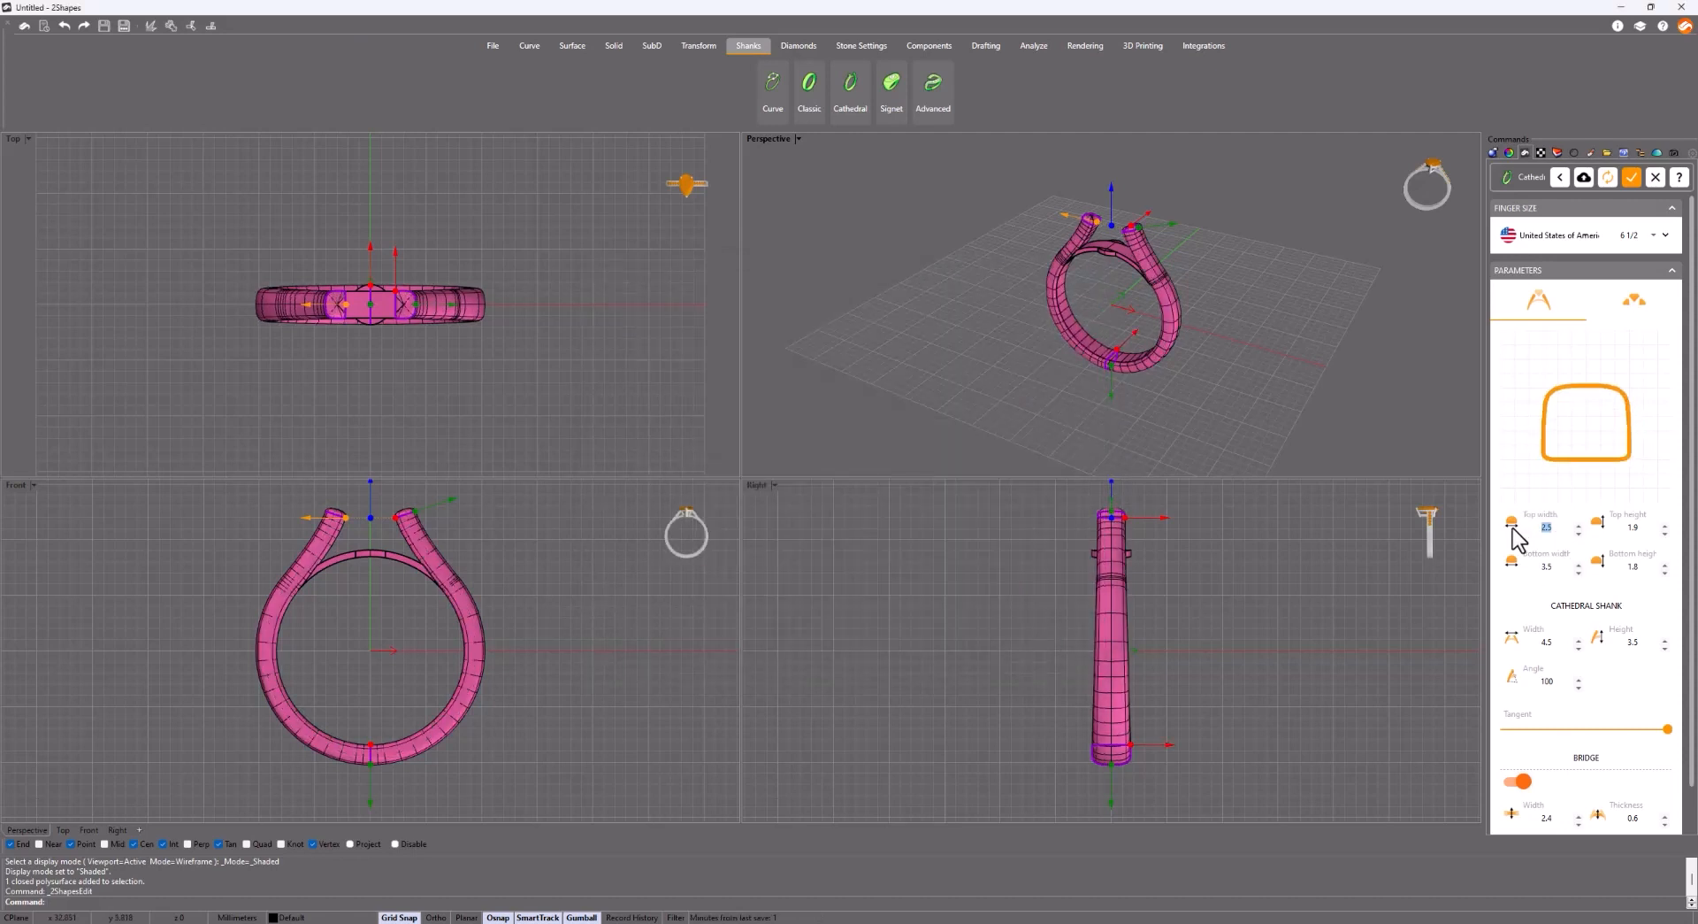
pyautogui.write('2.3')
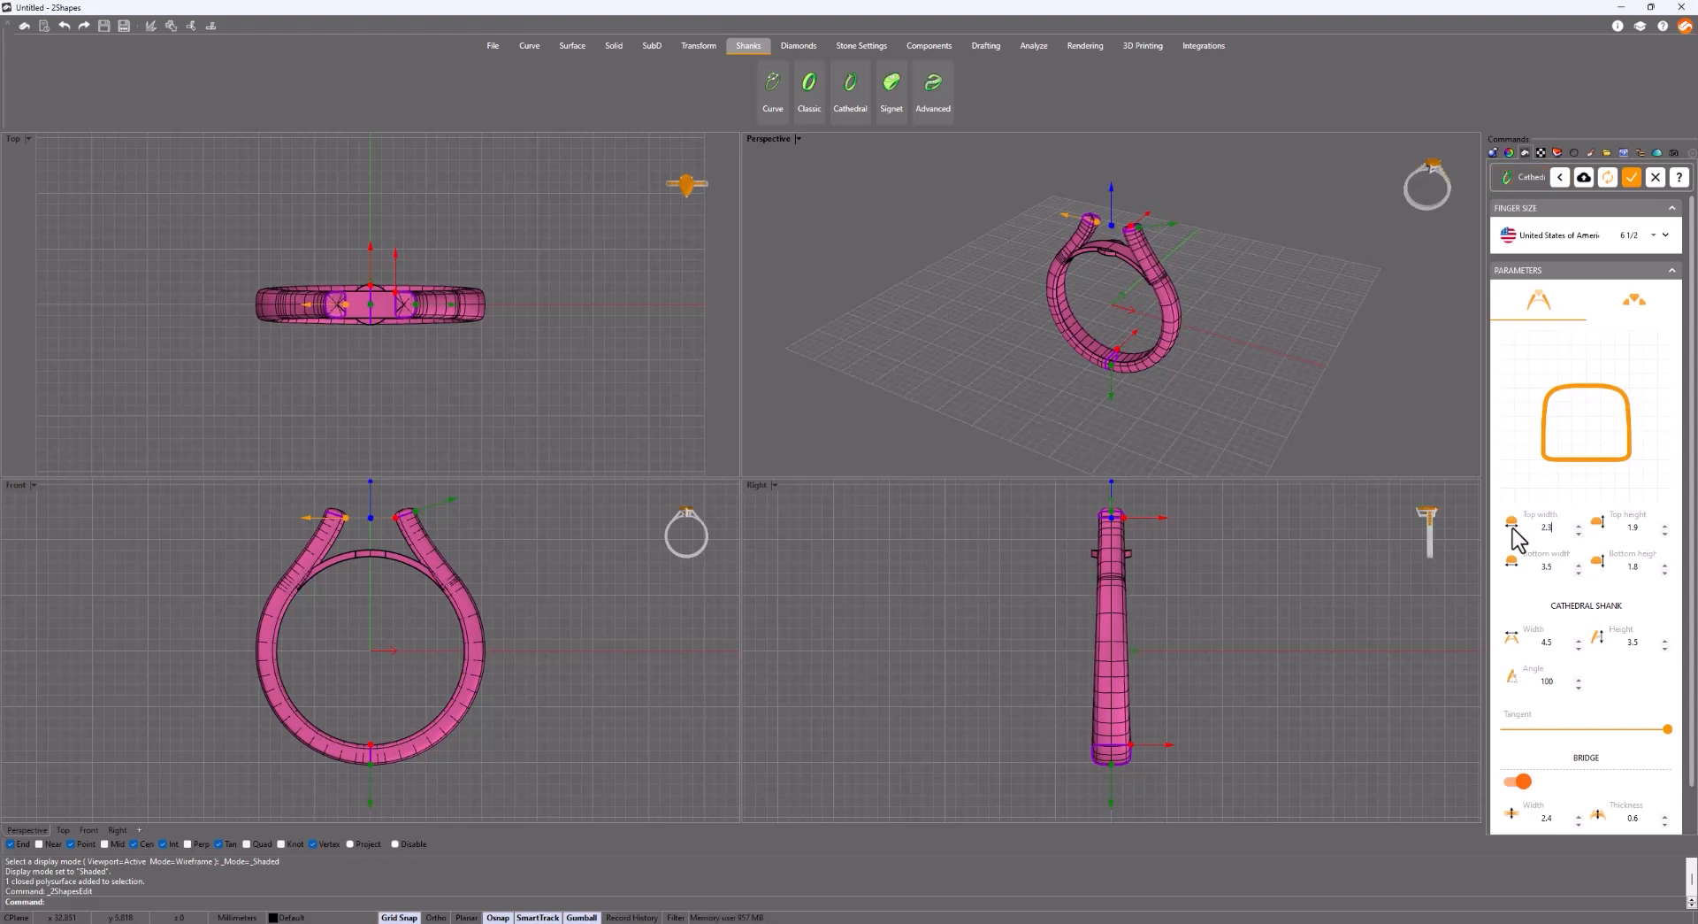
pyautogui.click(1610, 526)
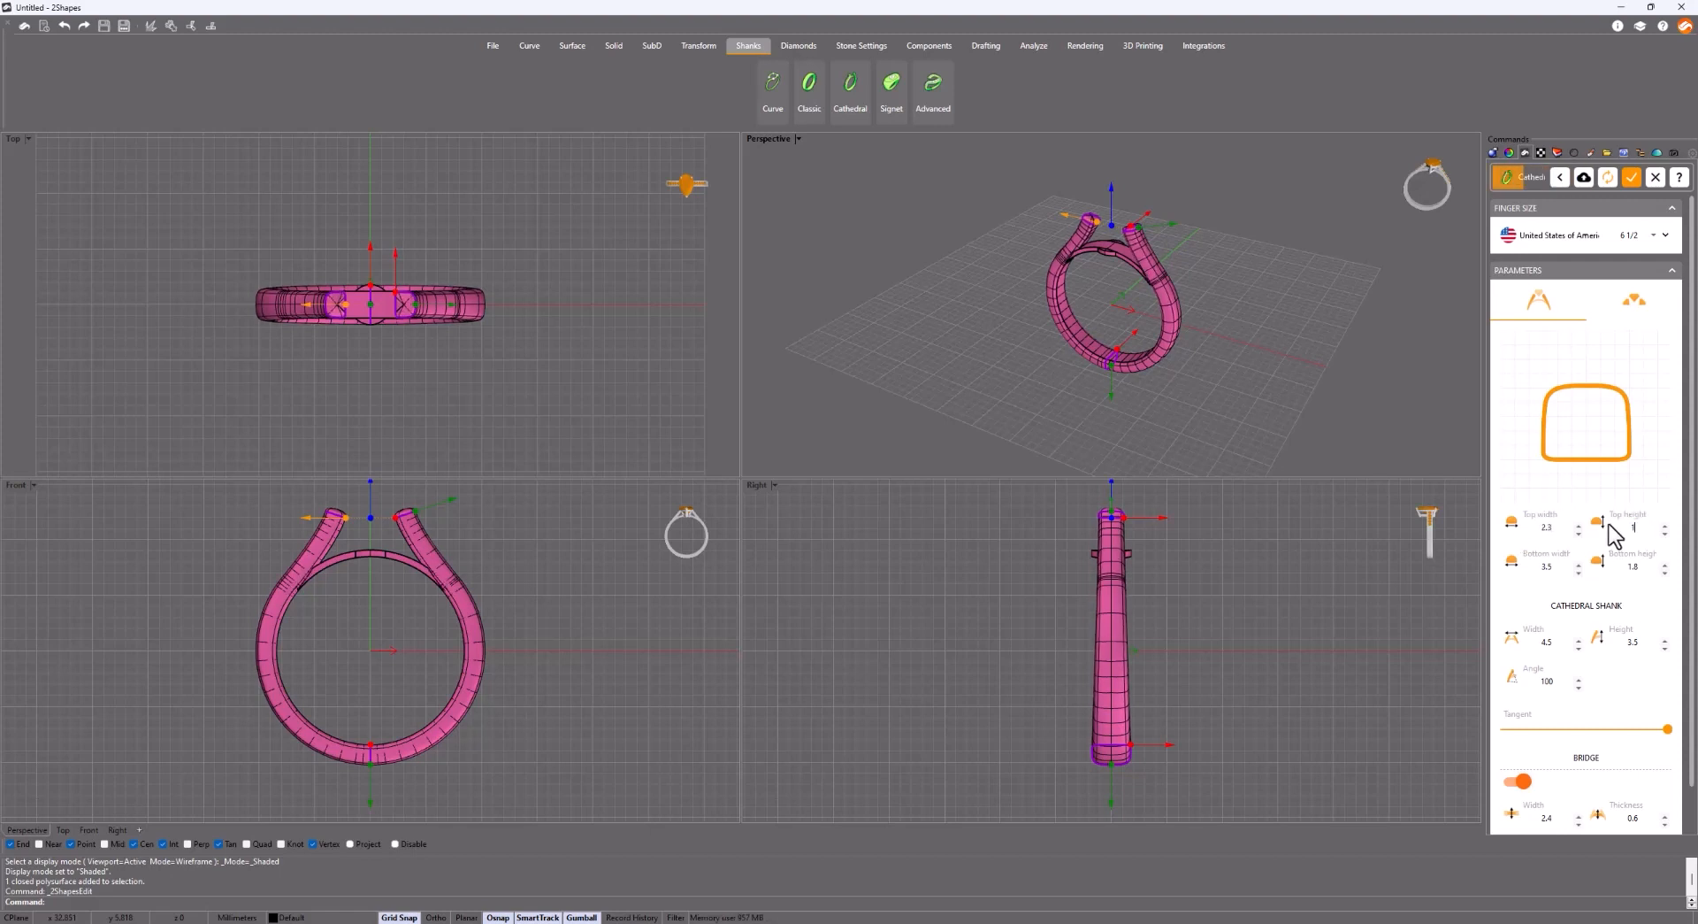
# Set the shank's bottom width to 3 and bottom height to 1.9.
pyautogui.click(1554, 565)
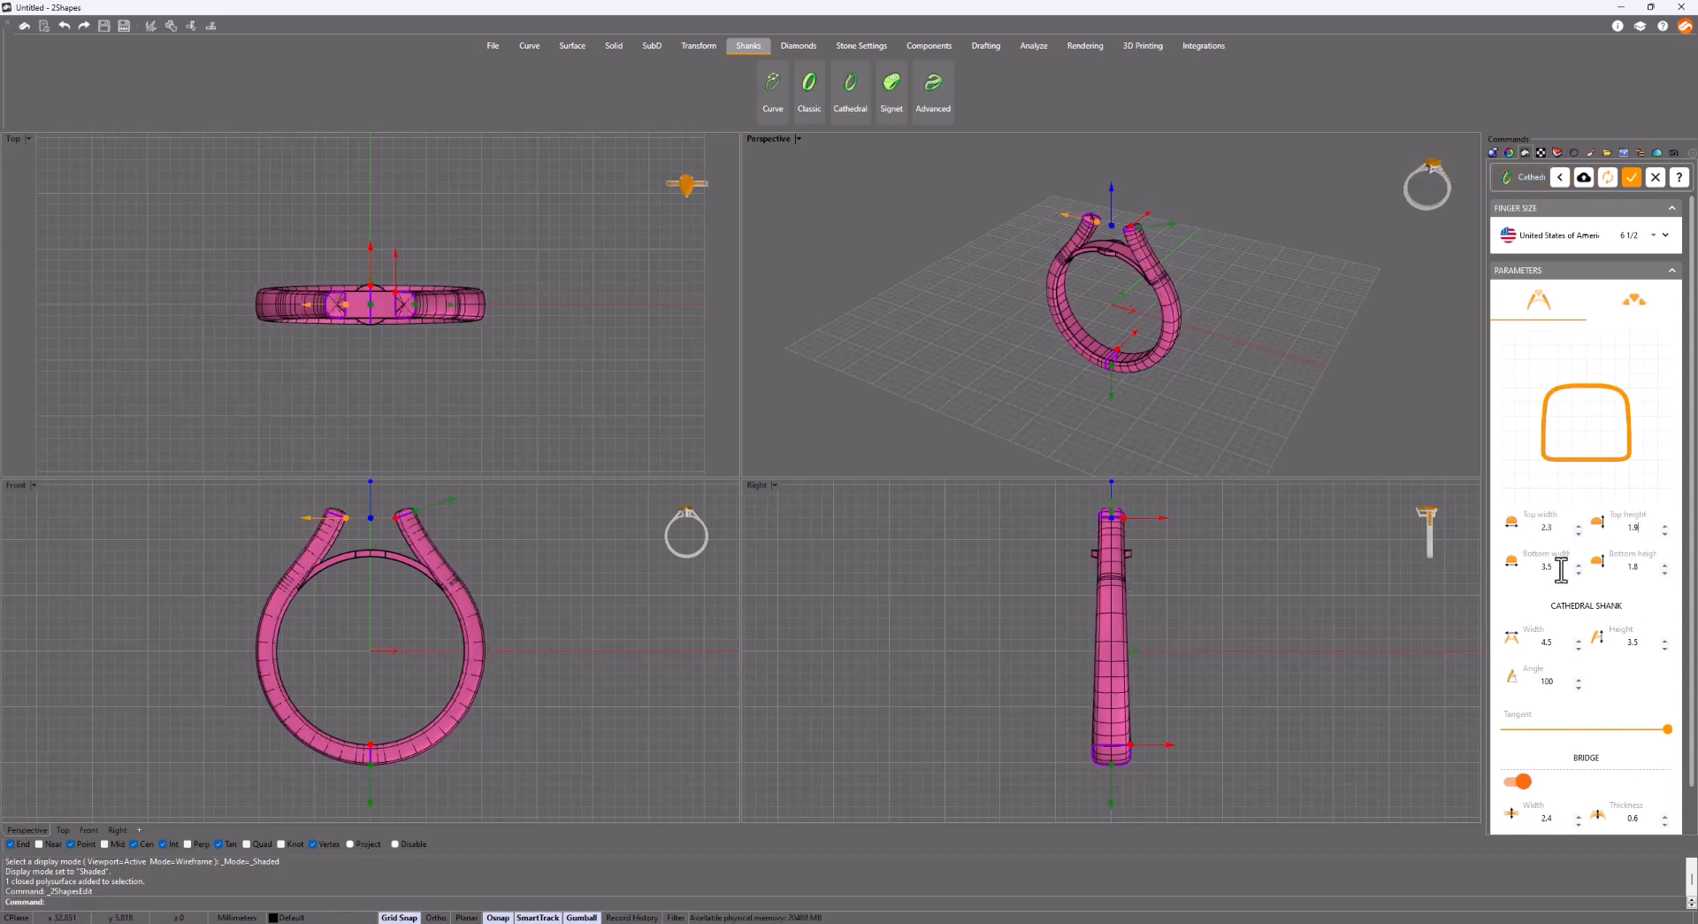
pyautogui.press('BackSpace')
pyautogui.press('BackSpace')
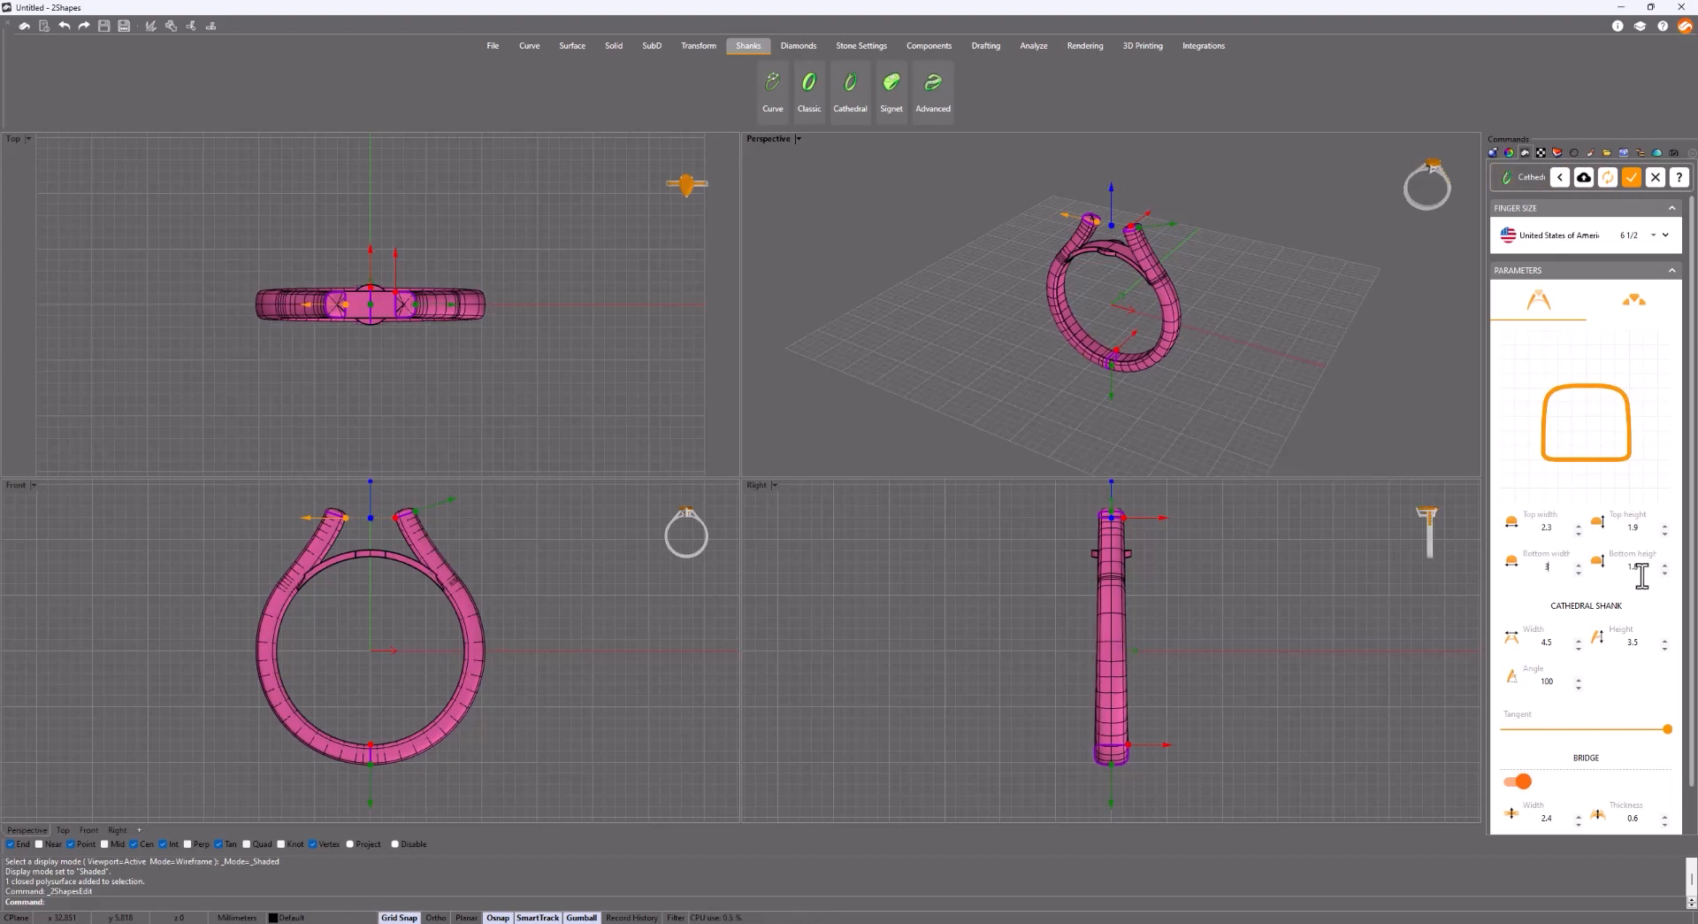
pyautogui.moveTo(1649, 565); pyautogui.dragTo(1606, 569)
pyautogui.write('1.9')
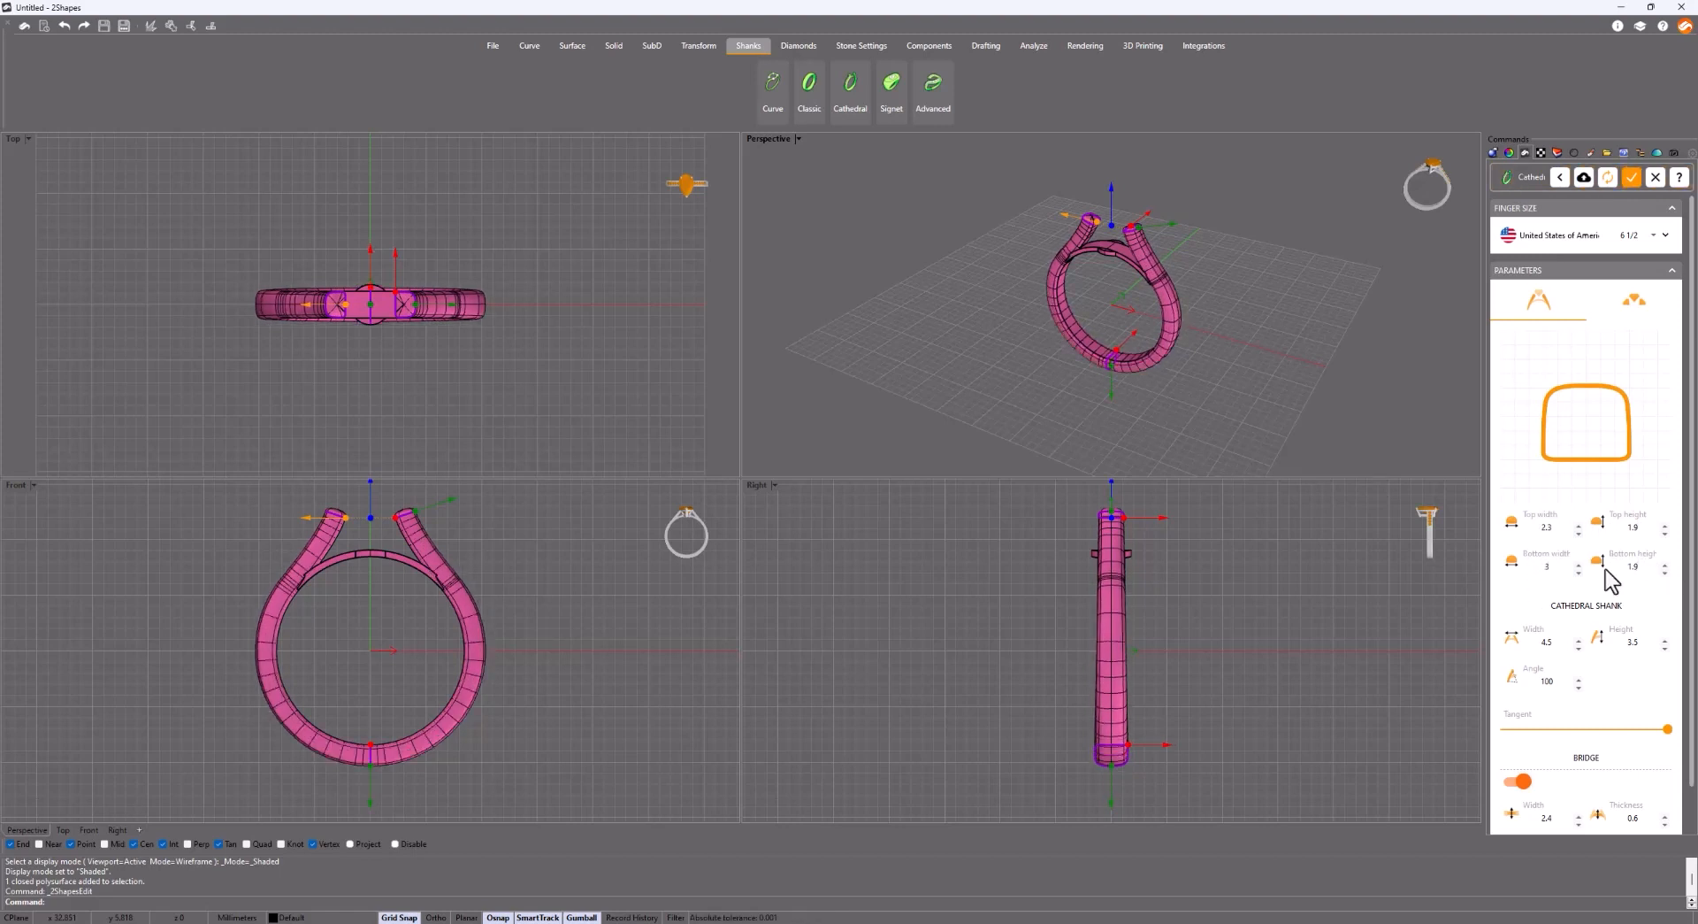
# Set the cathedral shank's width to 6, height to 1.7 and angle to 80, and reduce the tangent to its minimum.
pyautogui.scroll(-1, 1579, 635)
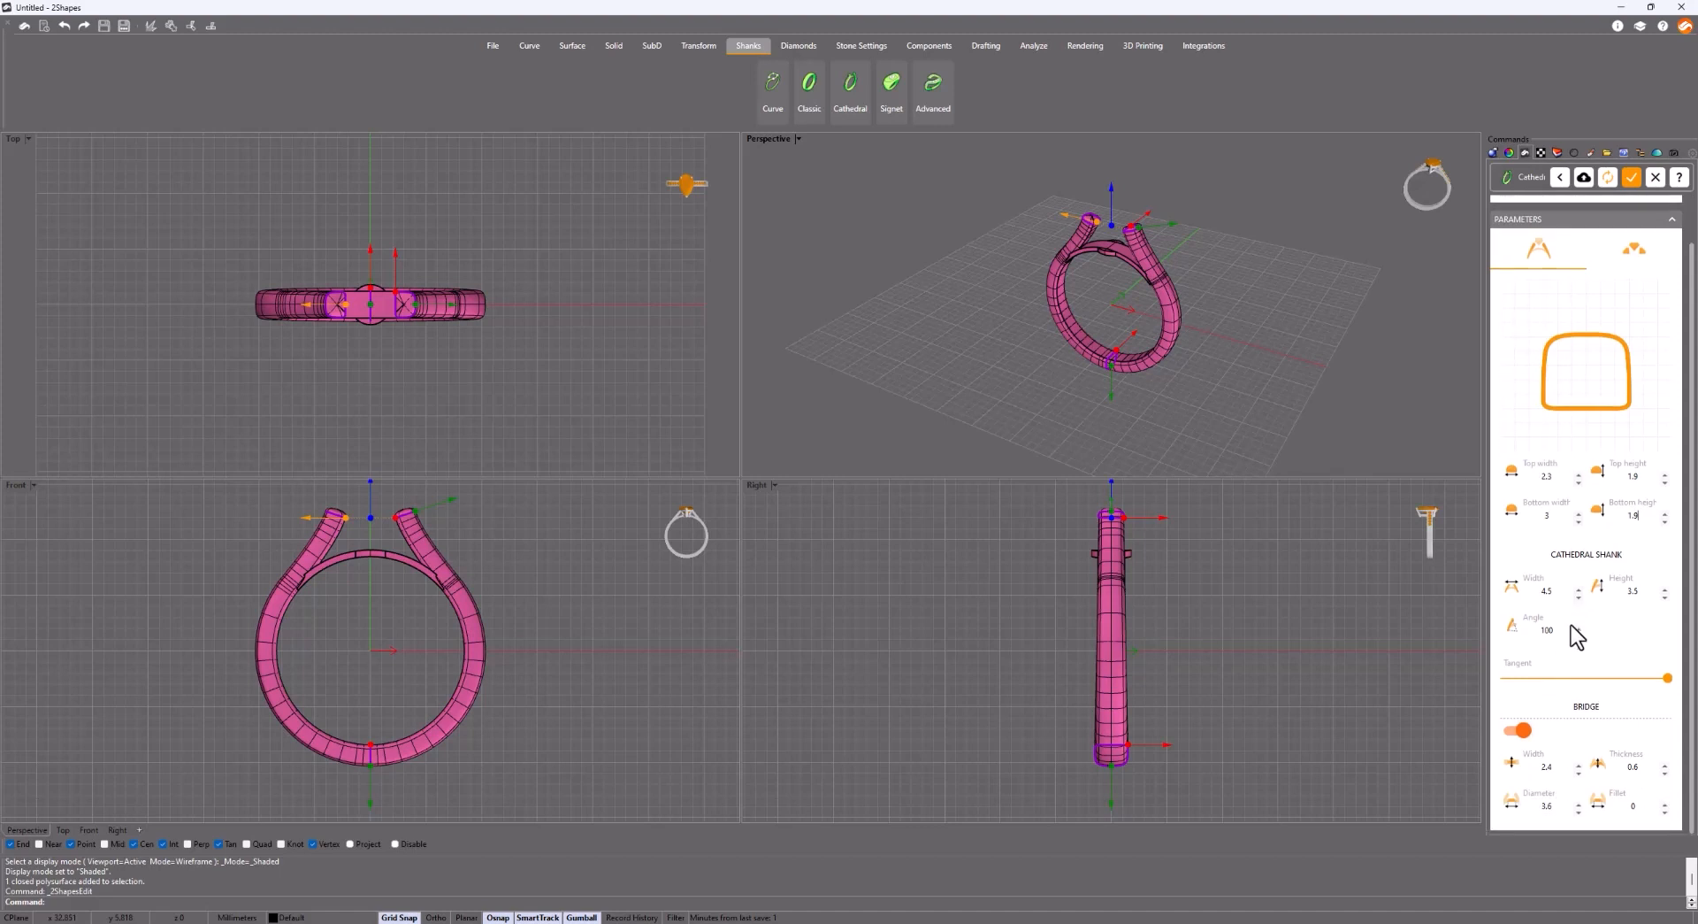
pyautogui.moveTo(1569, 590); pyautogui.dragTo(1530, 590)
pyautogui.write('6')
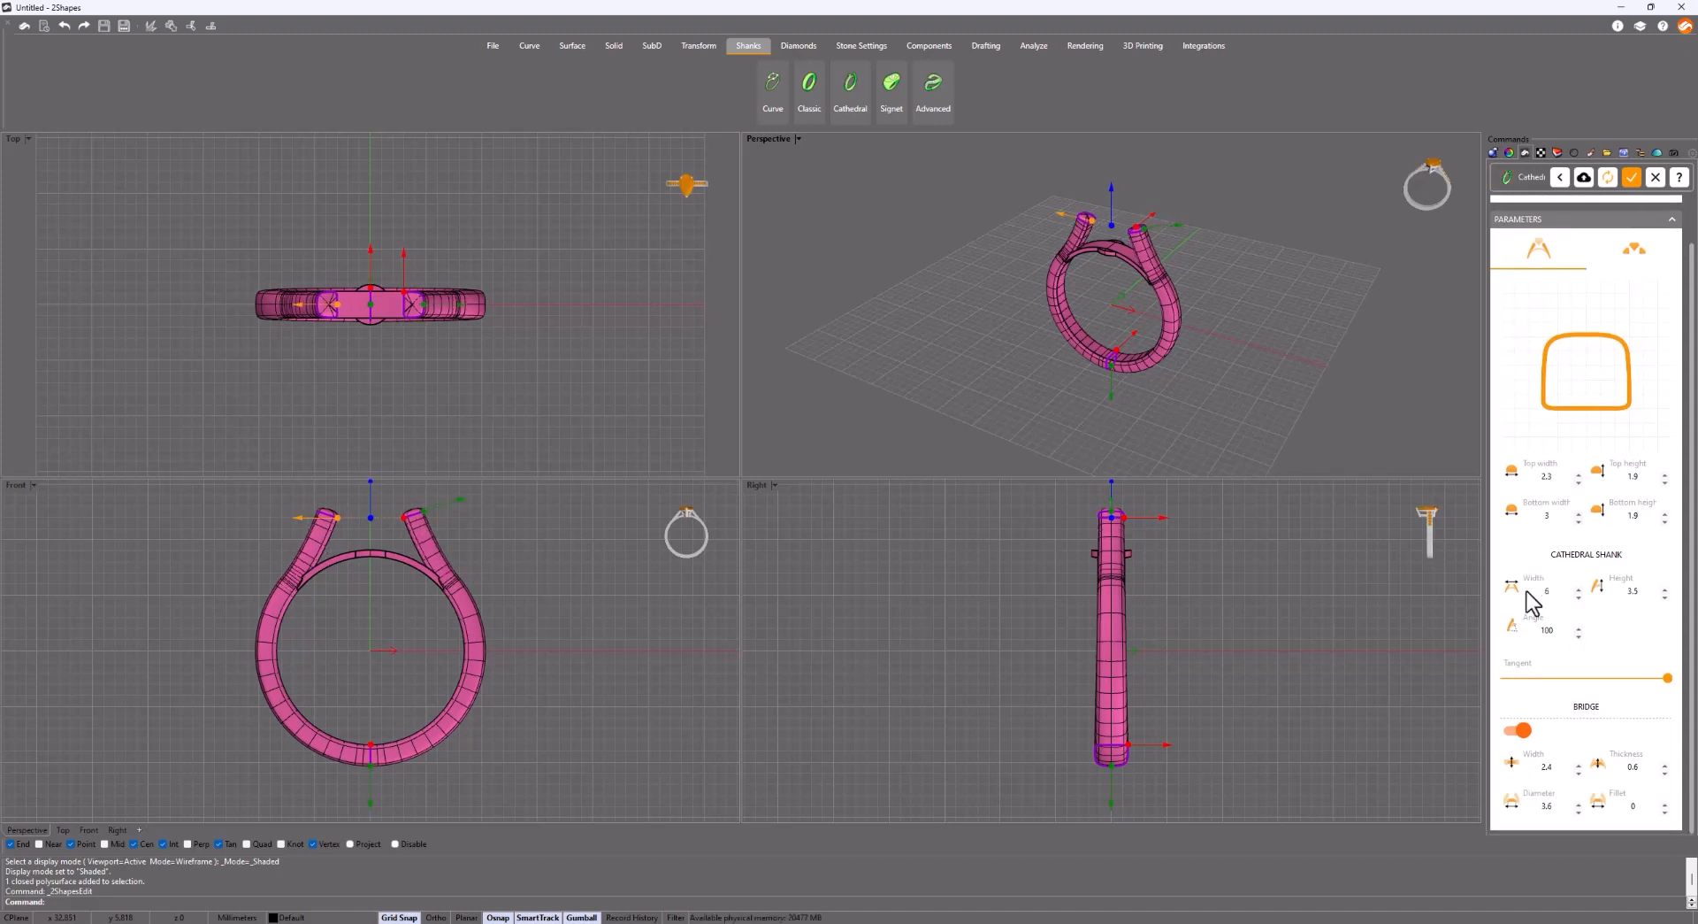
pyautogui.moveTo(1648, 590); pyautogui.dragTo(1620, 591)
pyautogui.write('1.7')
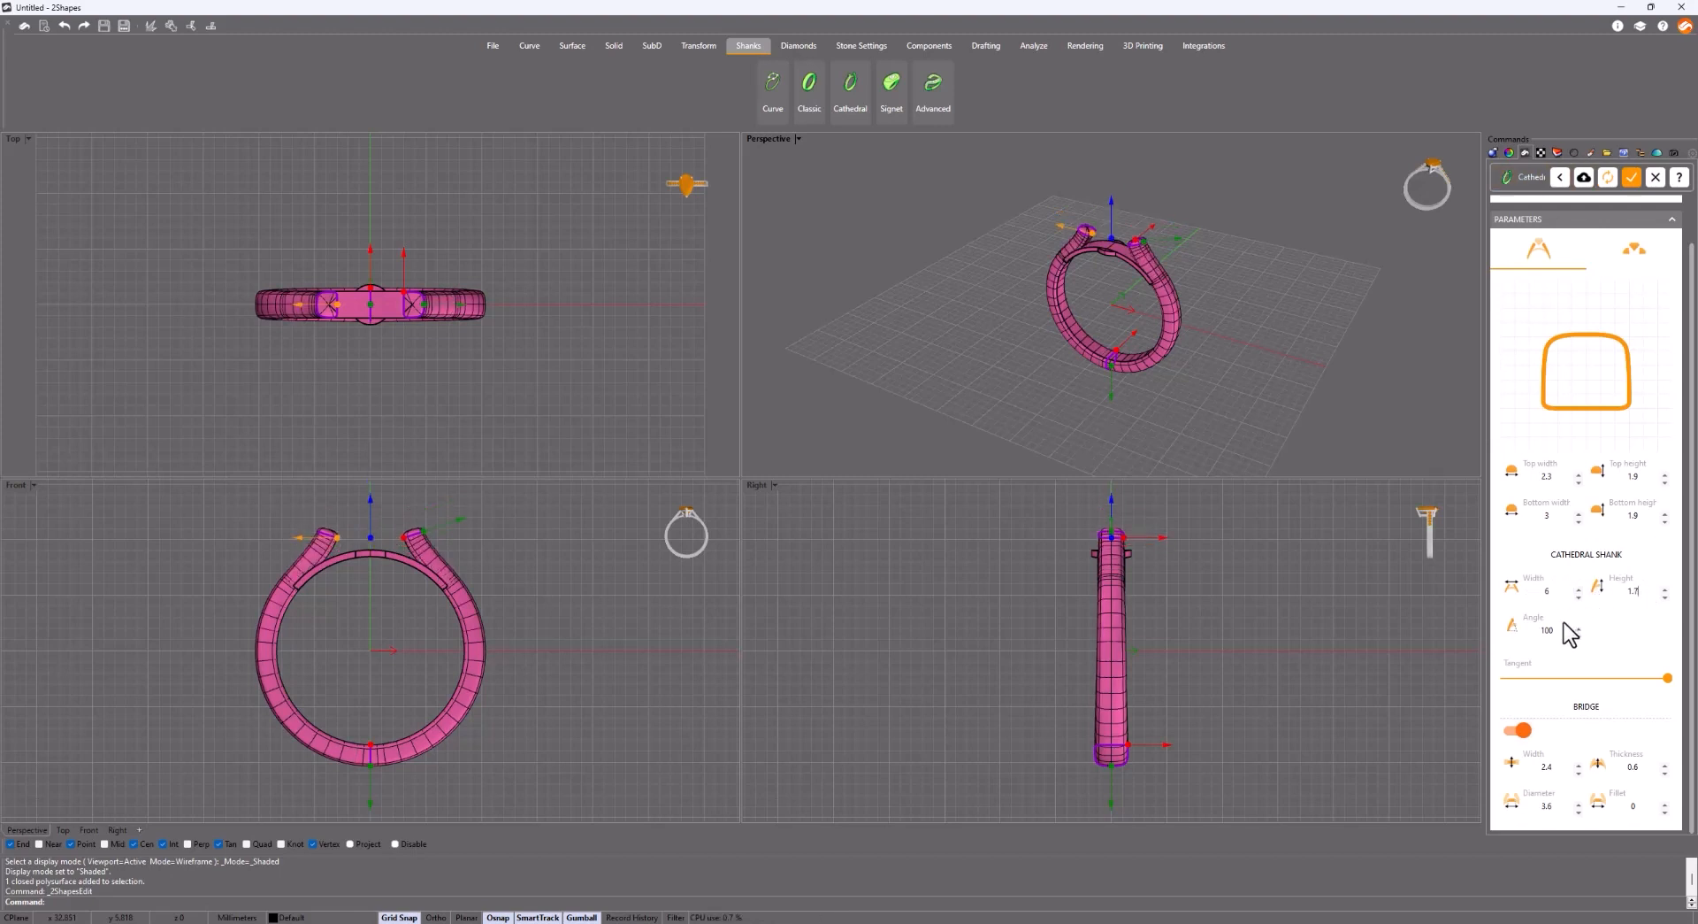
pyautogui.moveTo(1570, 633); pyautogui.dragTo(1521, 631)
pyautogui.press('BackSpace')
pyautogui.write('80')
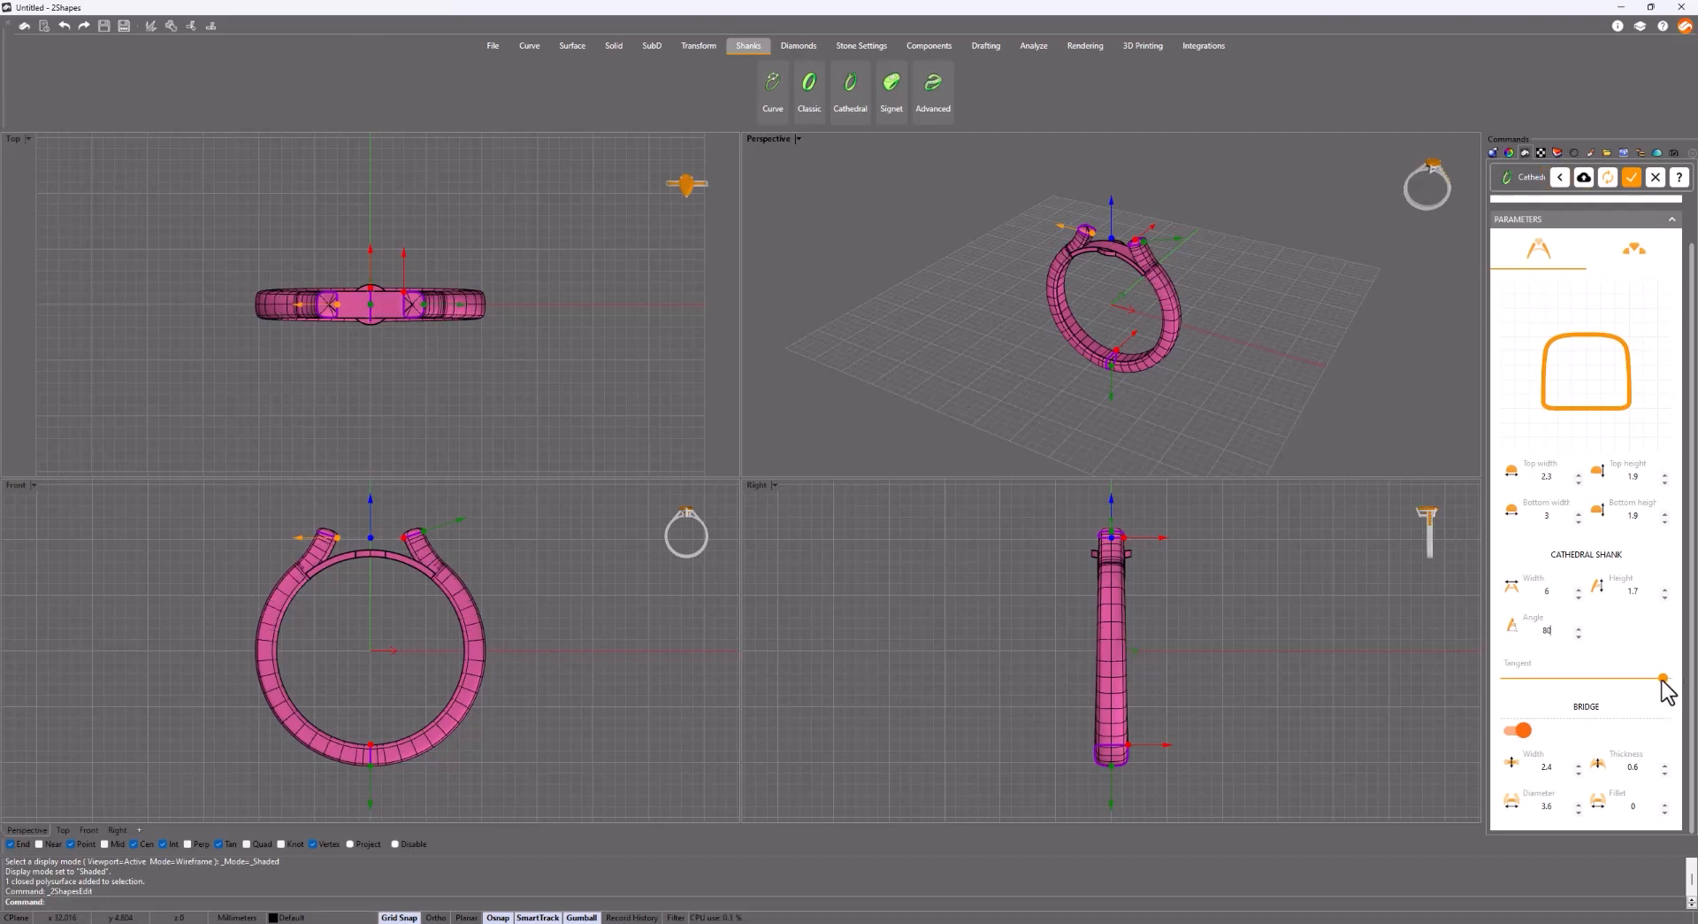
pyautogui.moveTo(1668, 678); pyautogui.dragTo(1504, 695)
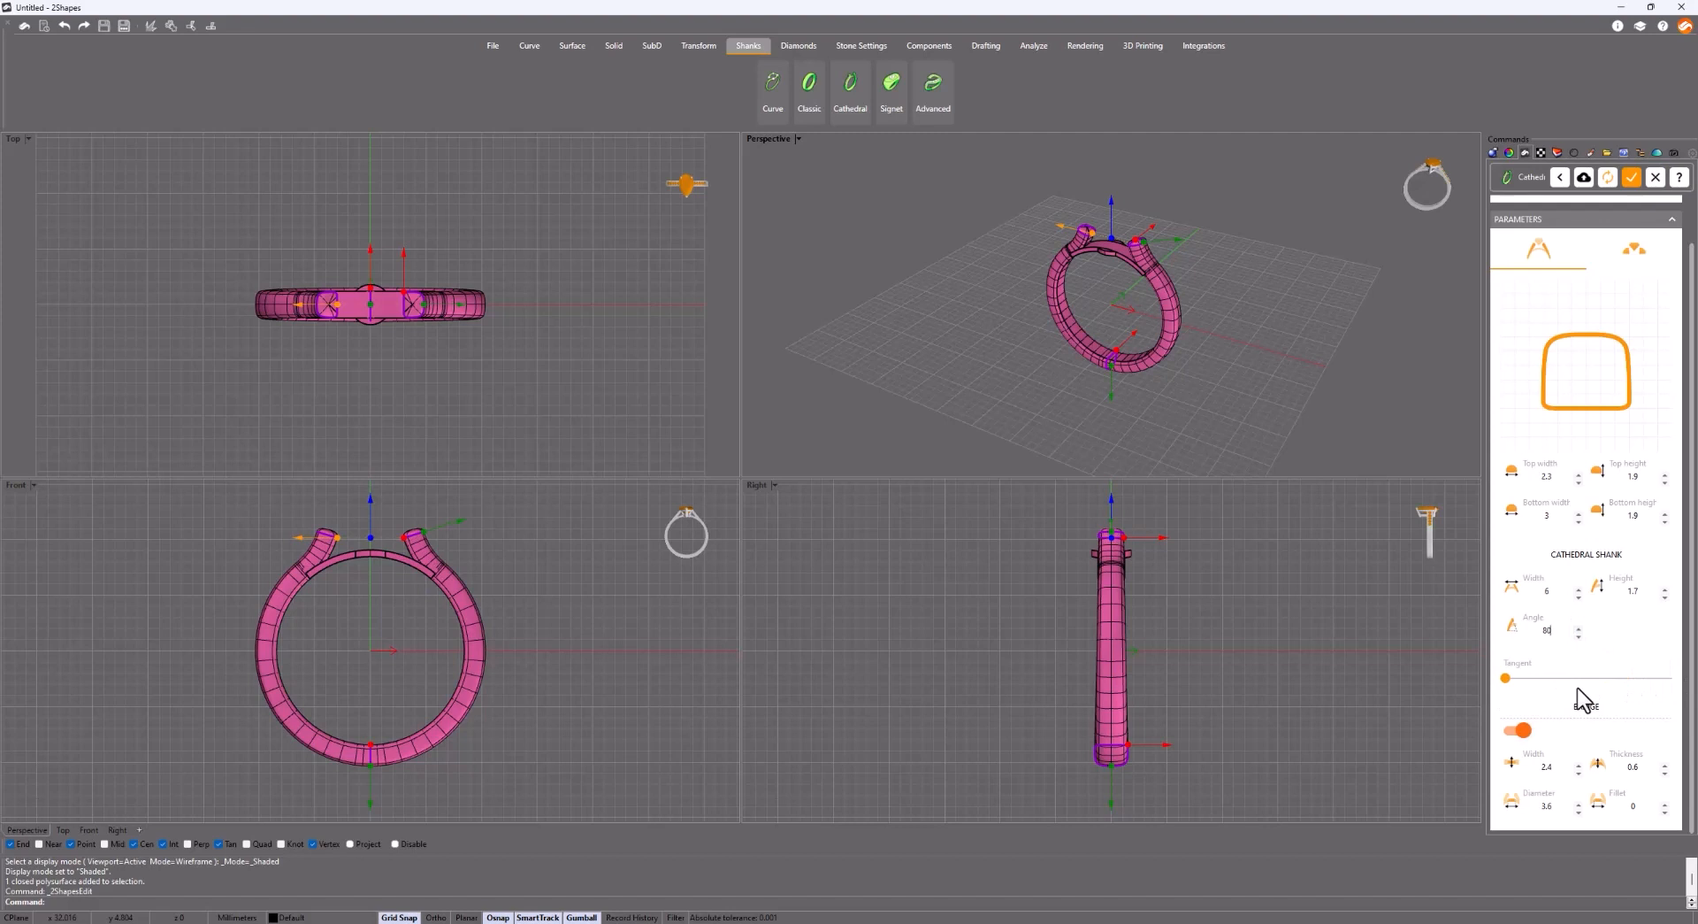
# Set the bridge's width to 1.6, thickness to 0.8 and diameter to 0, and accept the cathedral shank.
pyautogui.doubleClick(1548, 766)
pyautogui.write('1.6')
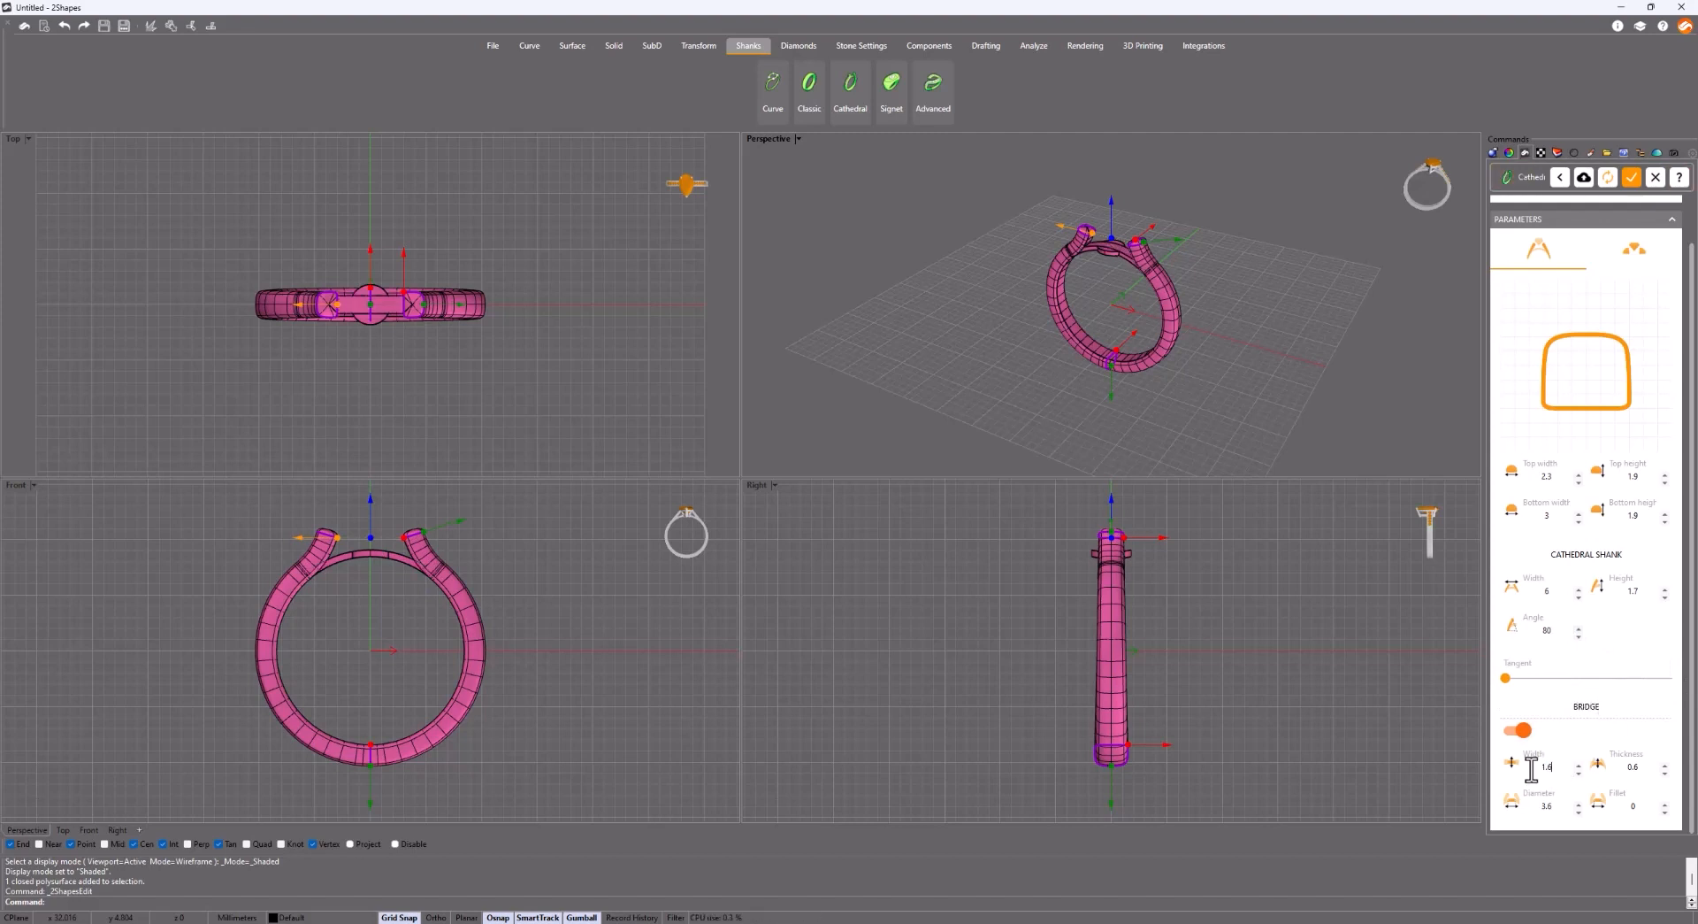
pyautogui.click(1665, 763)
pyautogui.click(1666, 764)
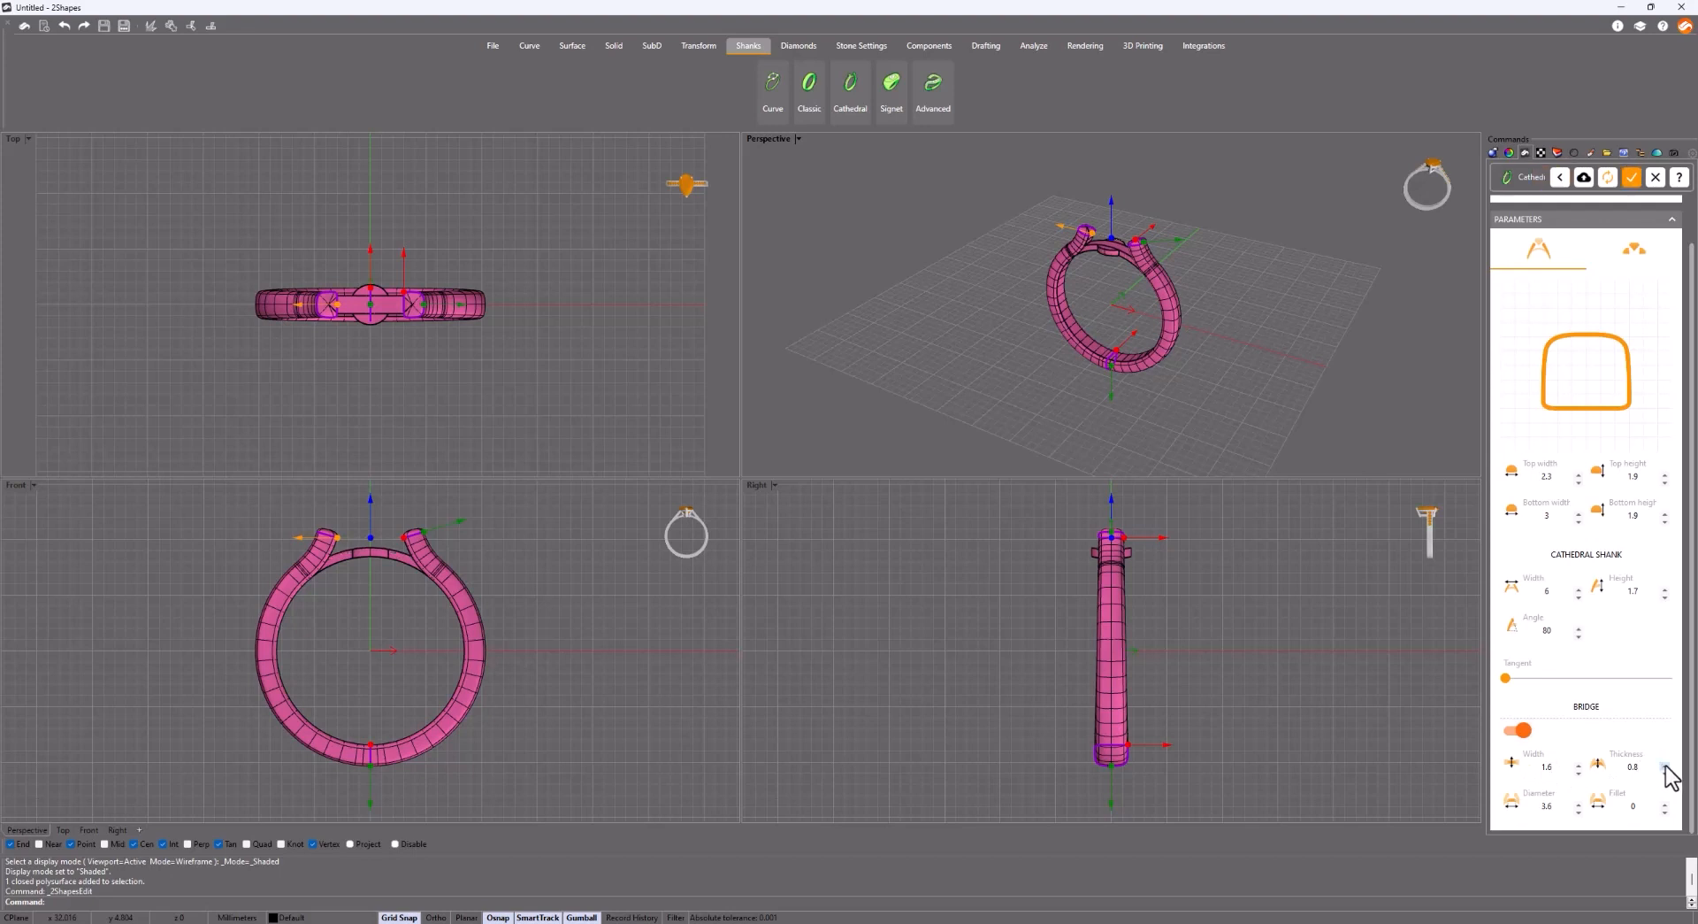
pyautogui.doubleClick(1548, 805)
pyautogui.write('0')
pyautogui.click(1631, 179)
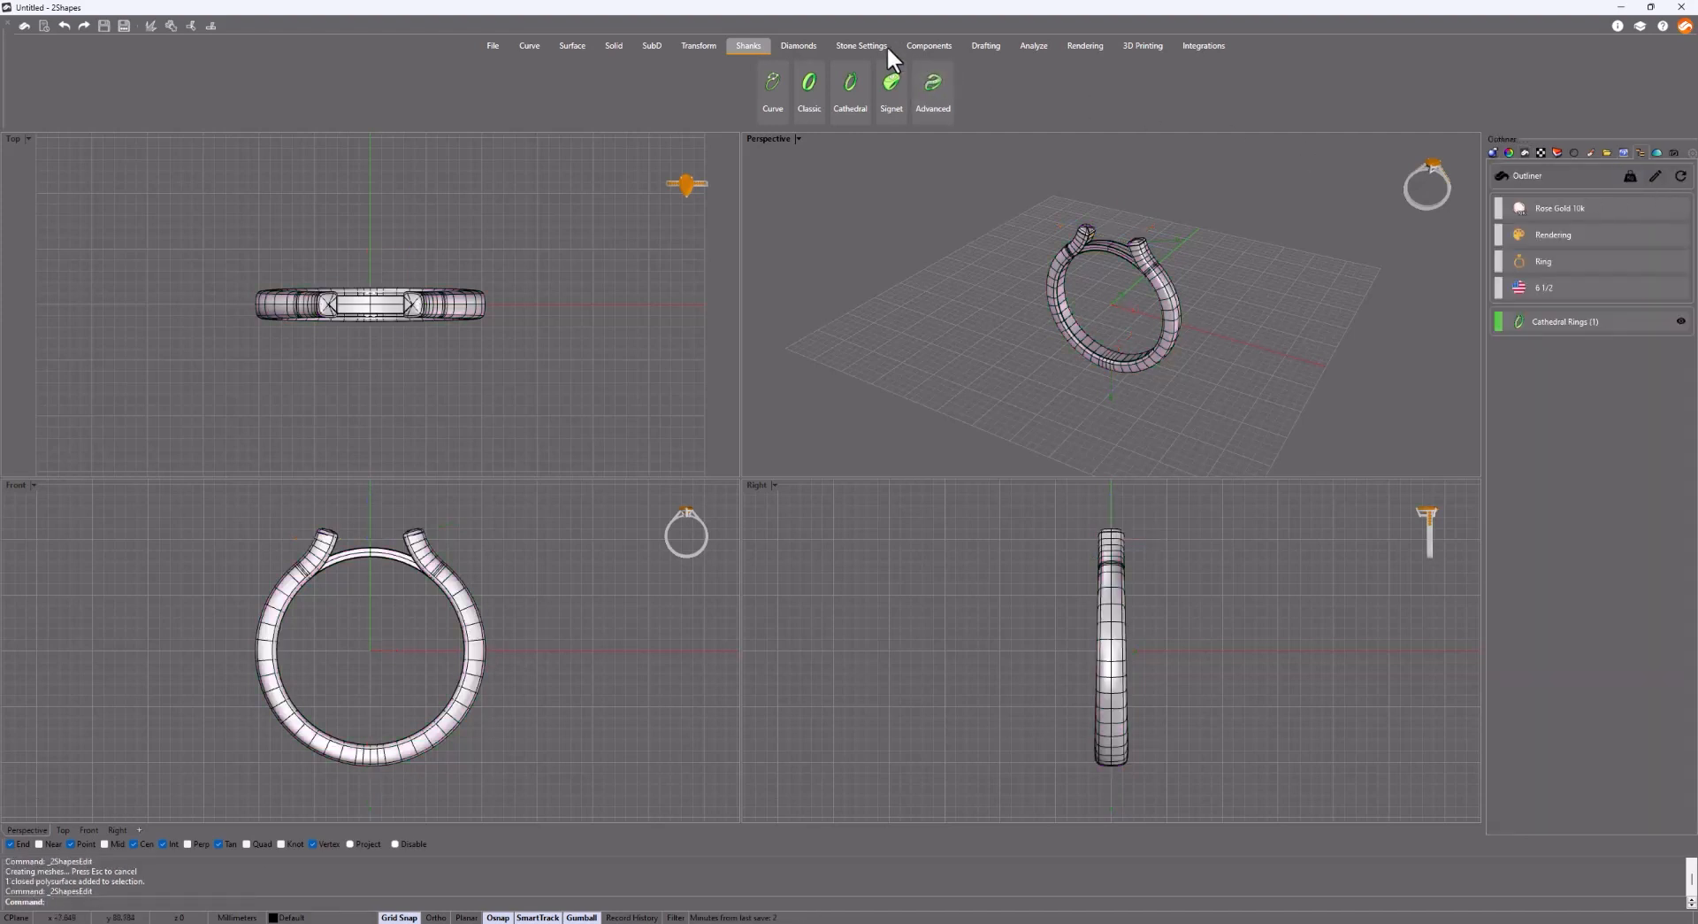
# Create a round 0.36 ct diamond with Gems Creator.
pyautogui.click(794, 43)
pyautogui.click(598, 93)
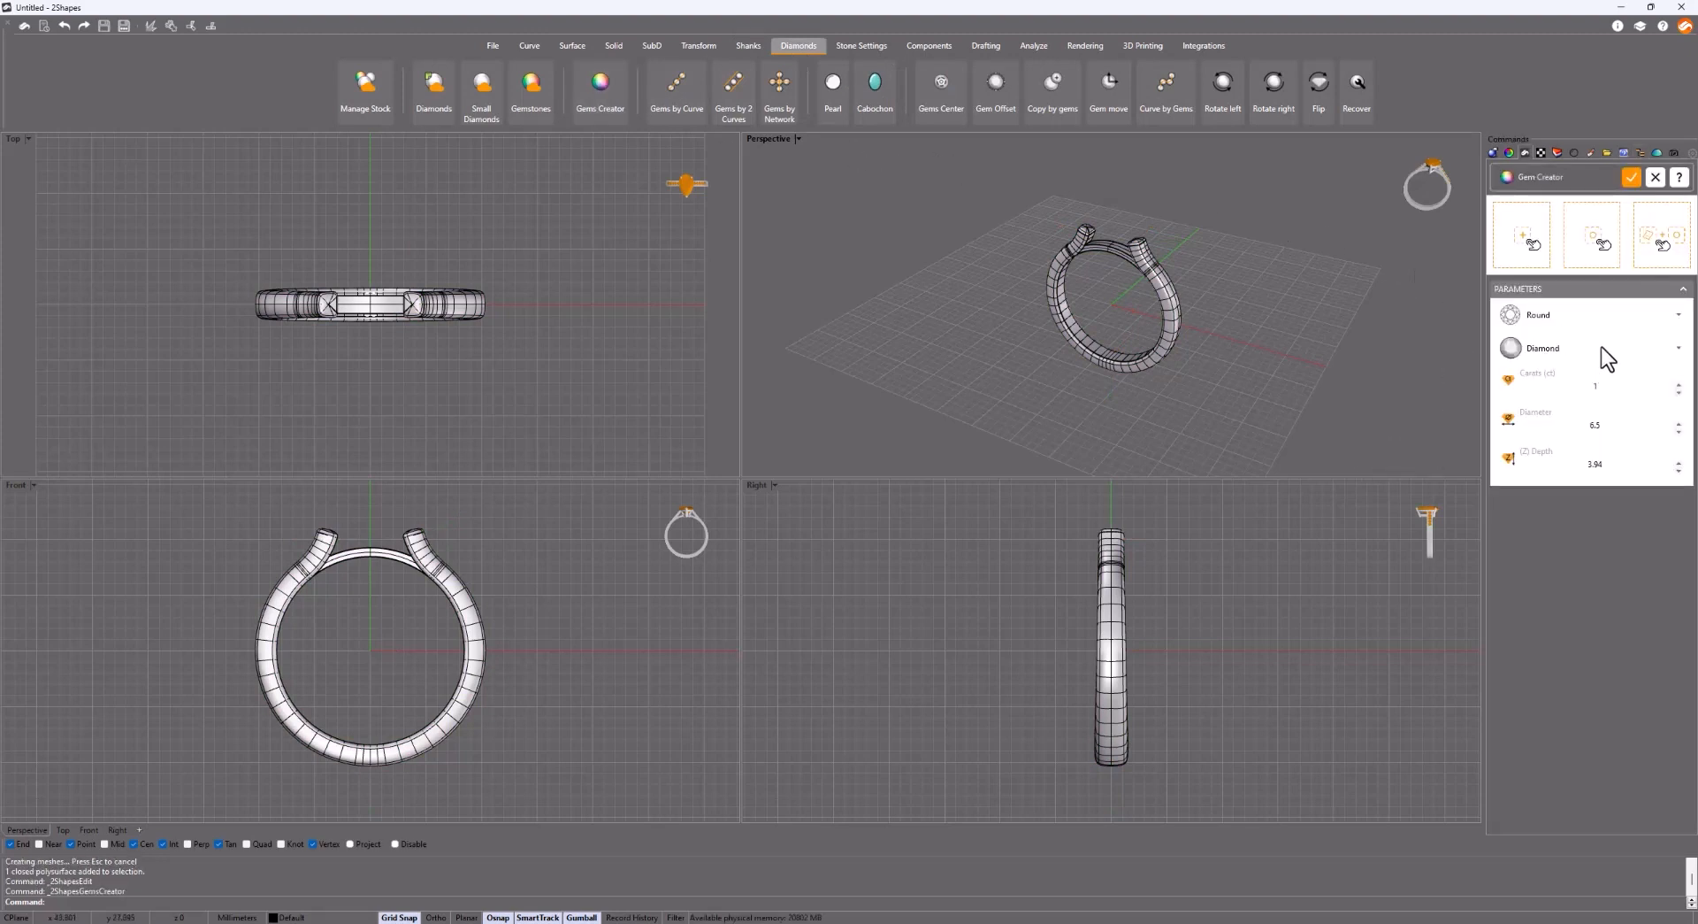
pyautogui.doubleClick(1597, 385)
pyautogui.write('0.36')
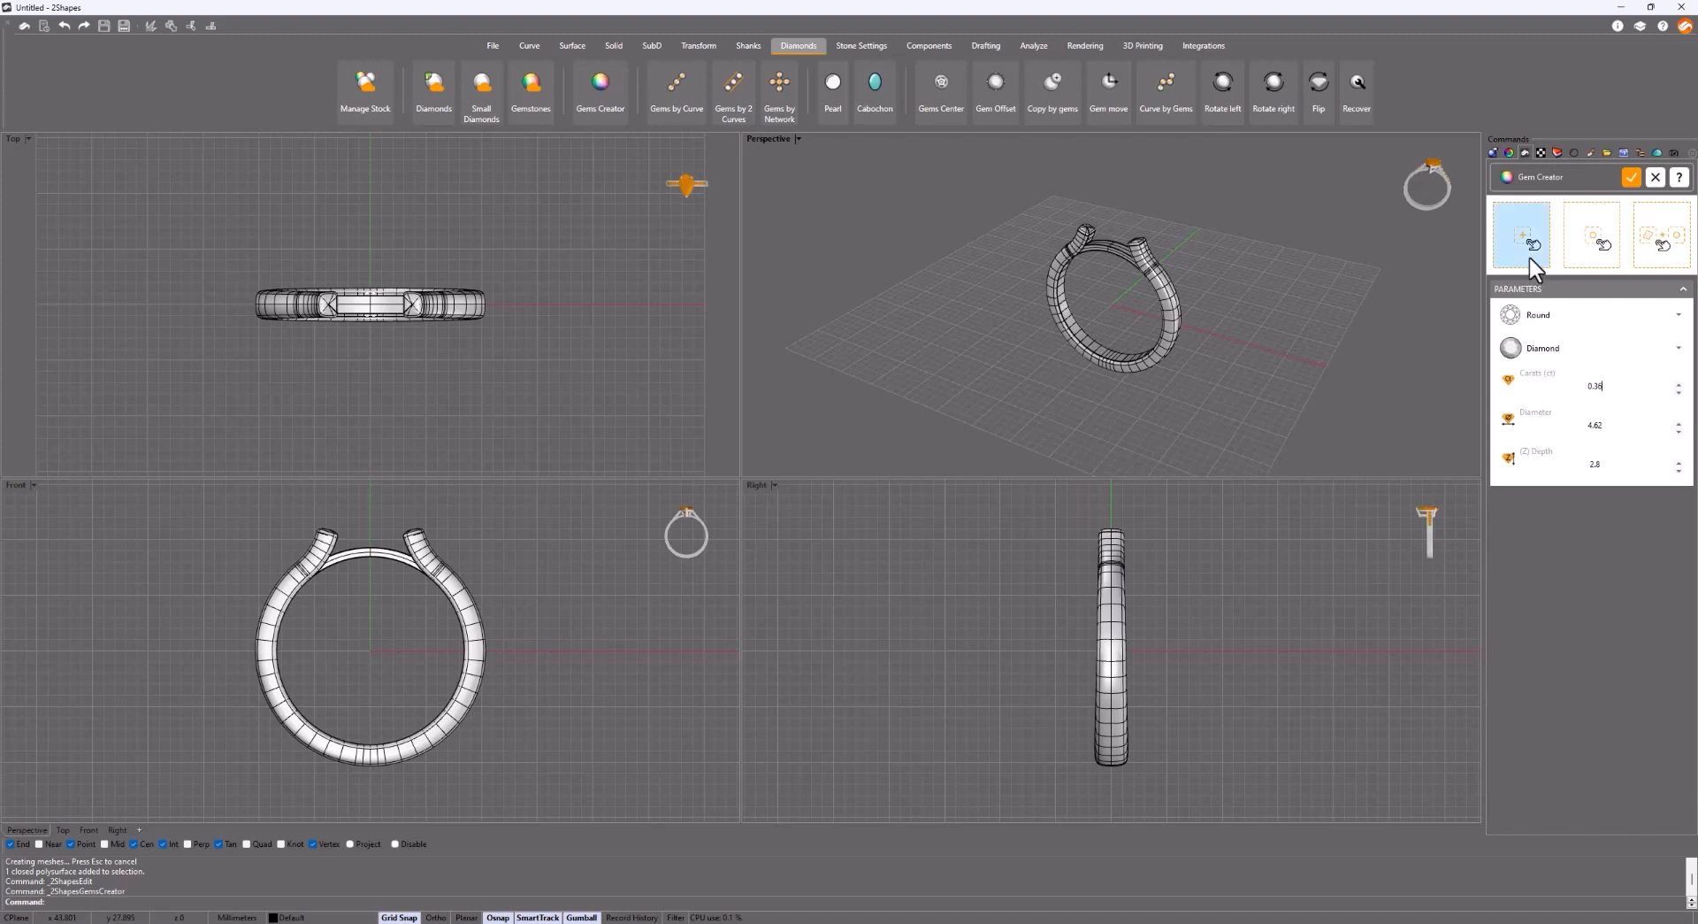
pyautogui.click(1632, 177)
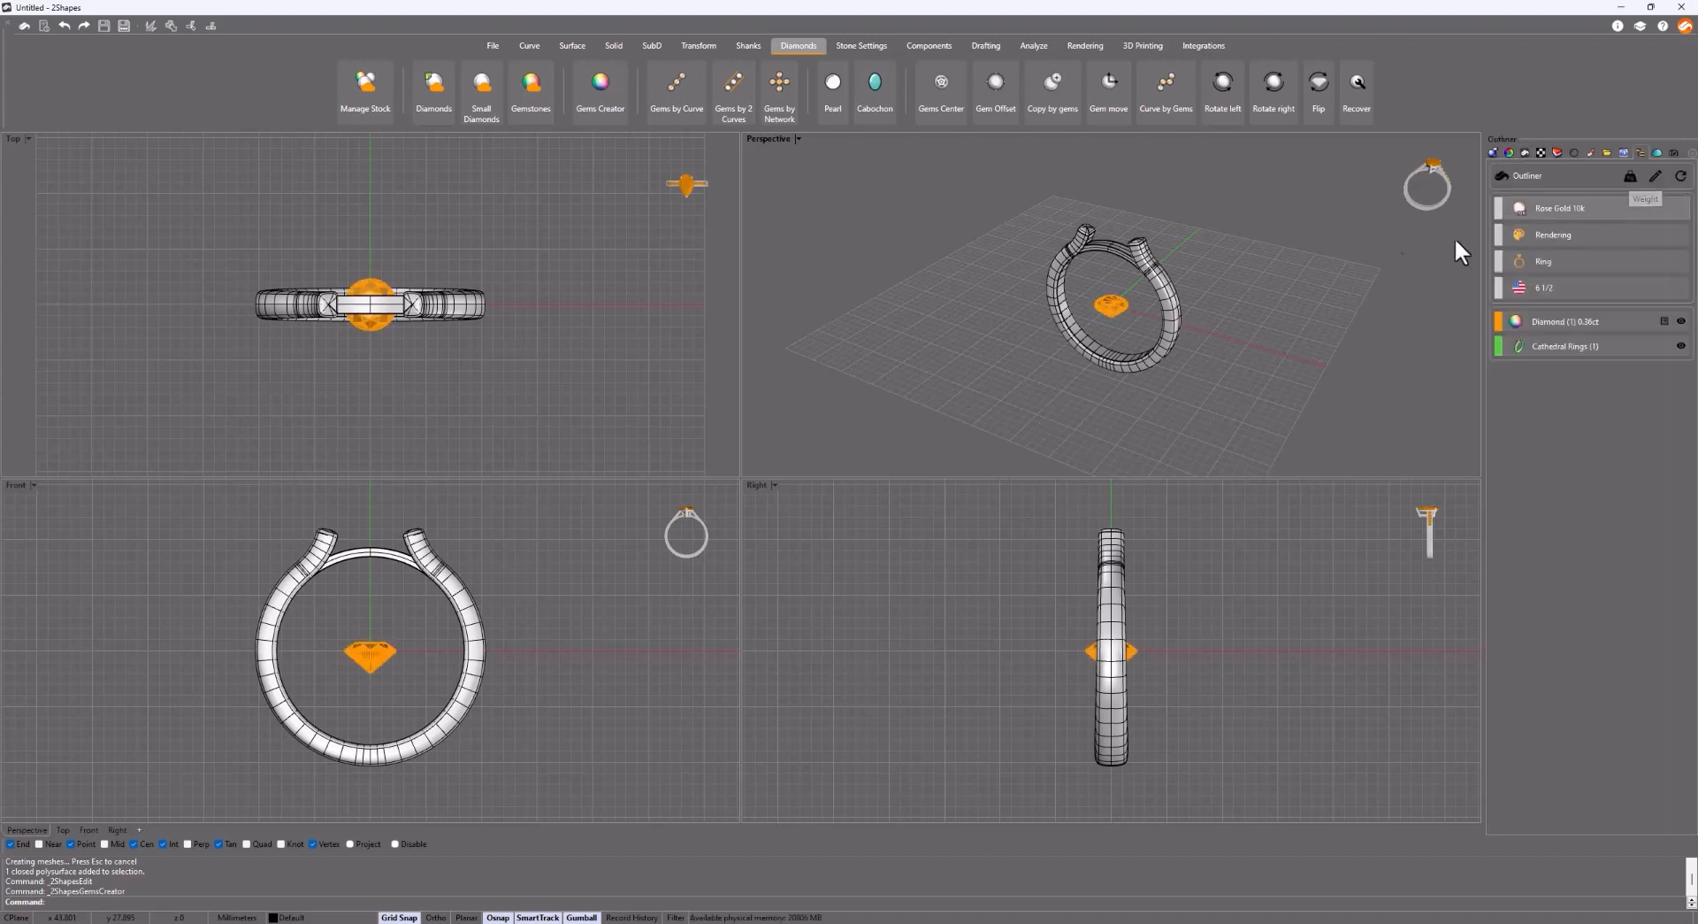
# Move the diamond straight up by 12 mm above the shank's bridge.
pyautogui.click(366, 657)
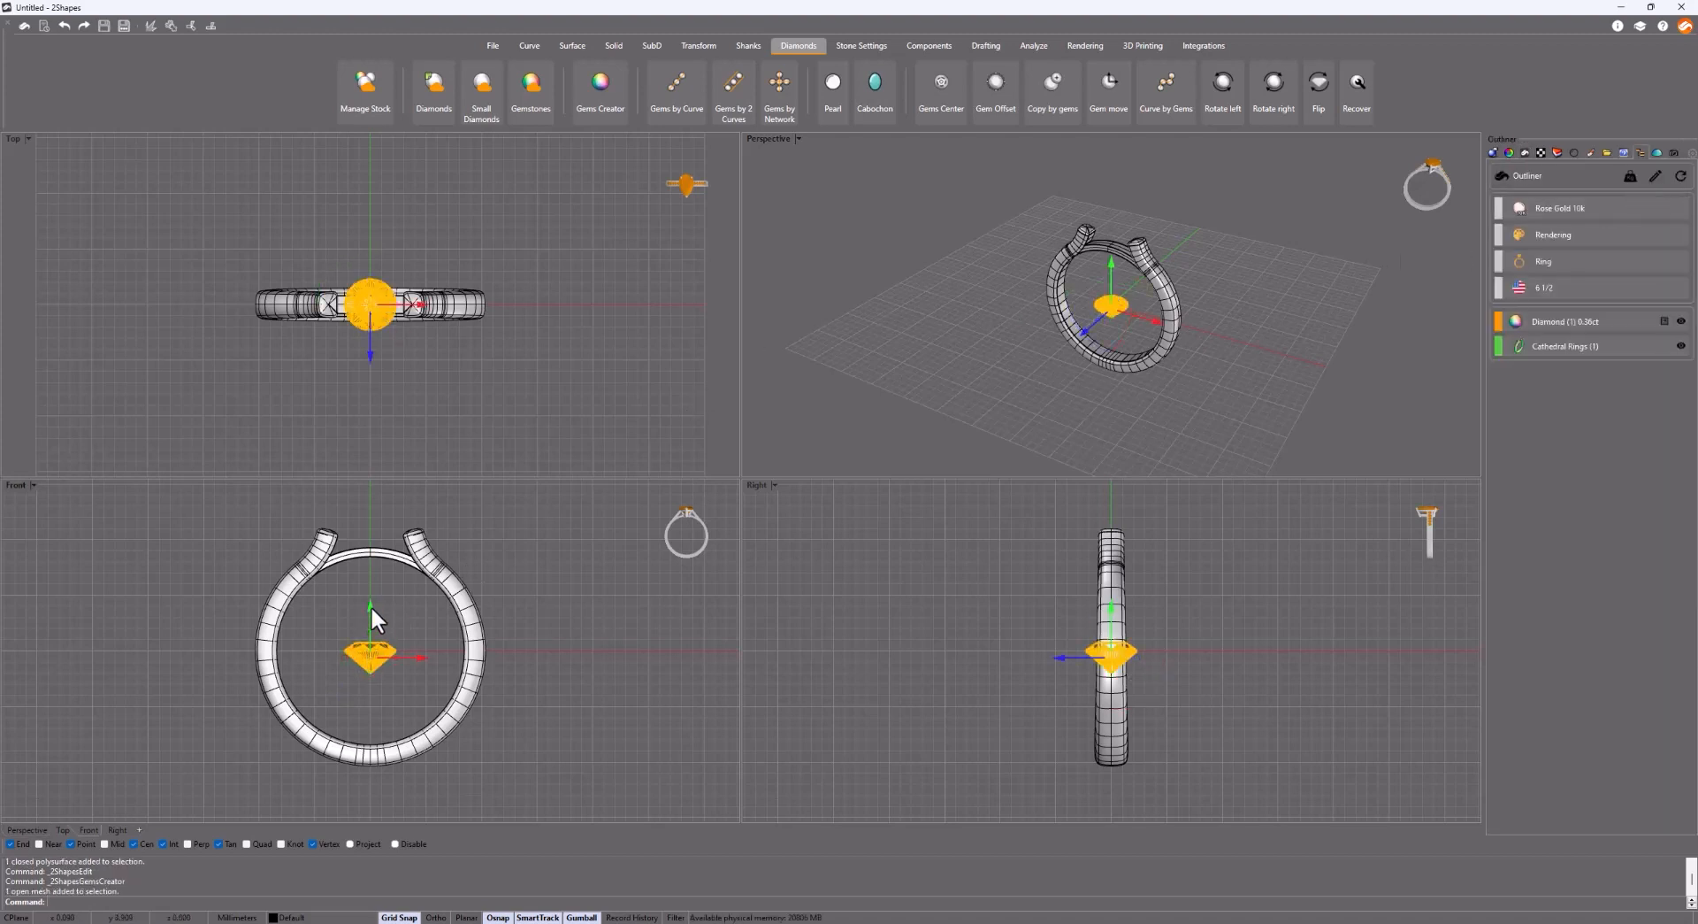
pyautogui.click(369, 605)
pyautogui.write('12')
pyautogui.press('Return')
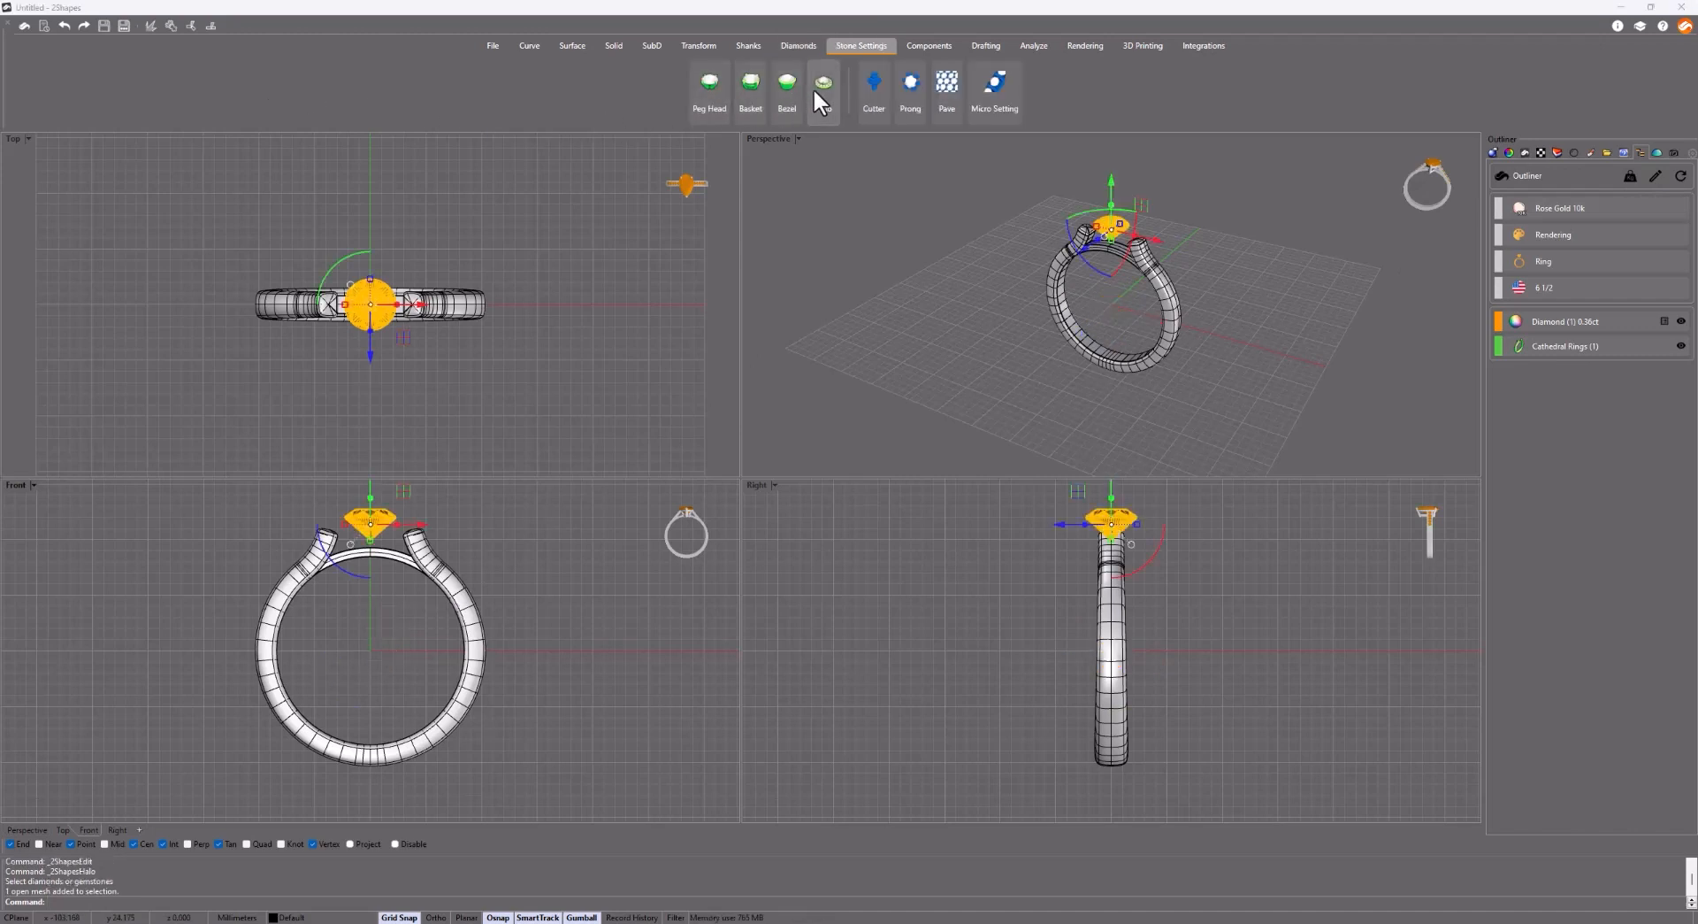
# Add a halo to the diamond and set its gem size to 1.3, minimum distance to 0.1 and vertical to 0.
pyautogui.click(822, 84)
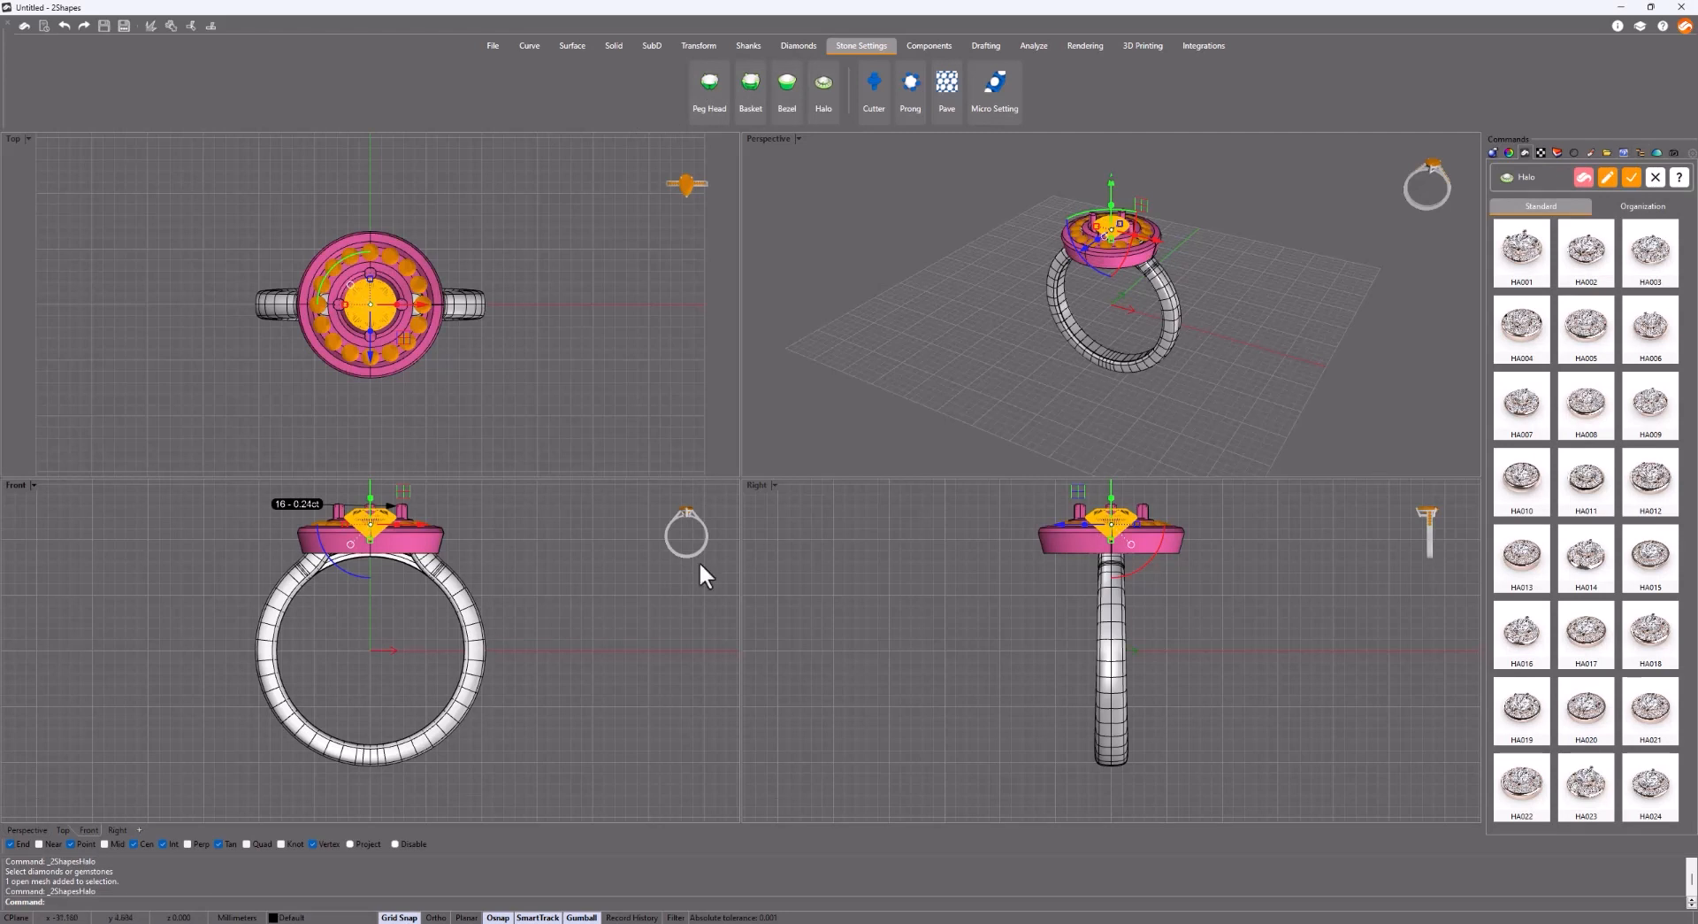
pyautogui.click(1606, 178)
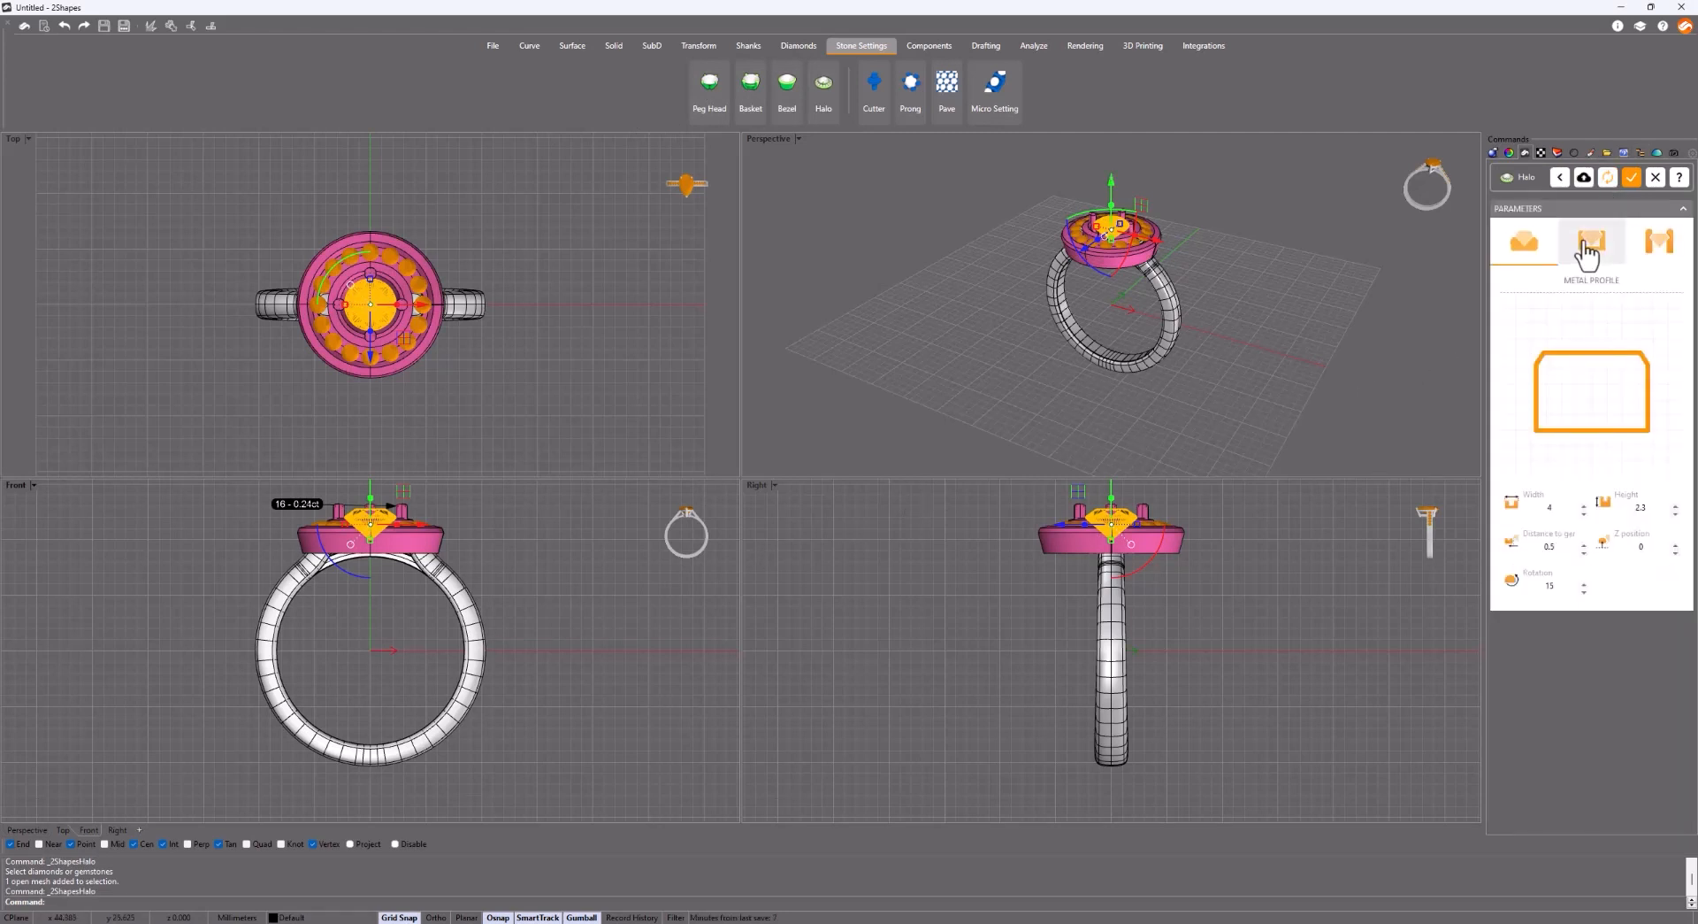
pyautogui.click(1583, 323)
pyautogui.click(1584, 323)
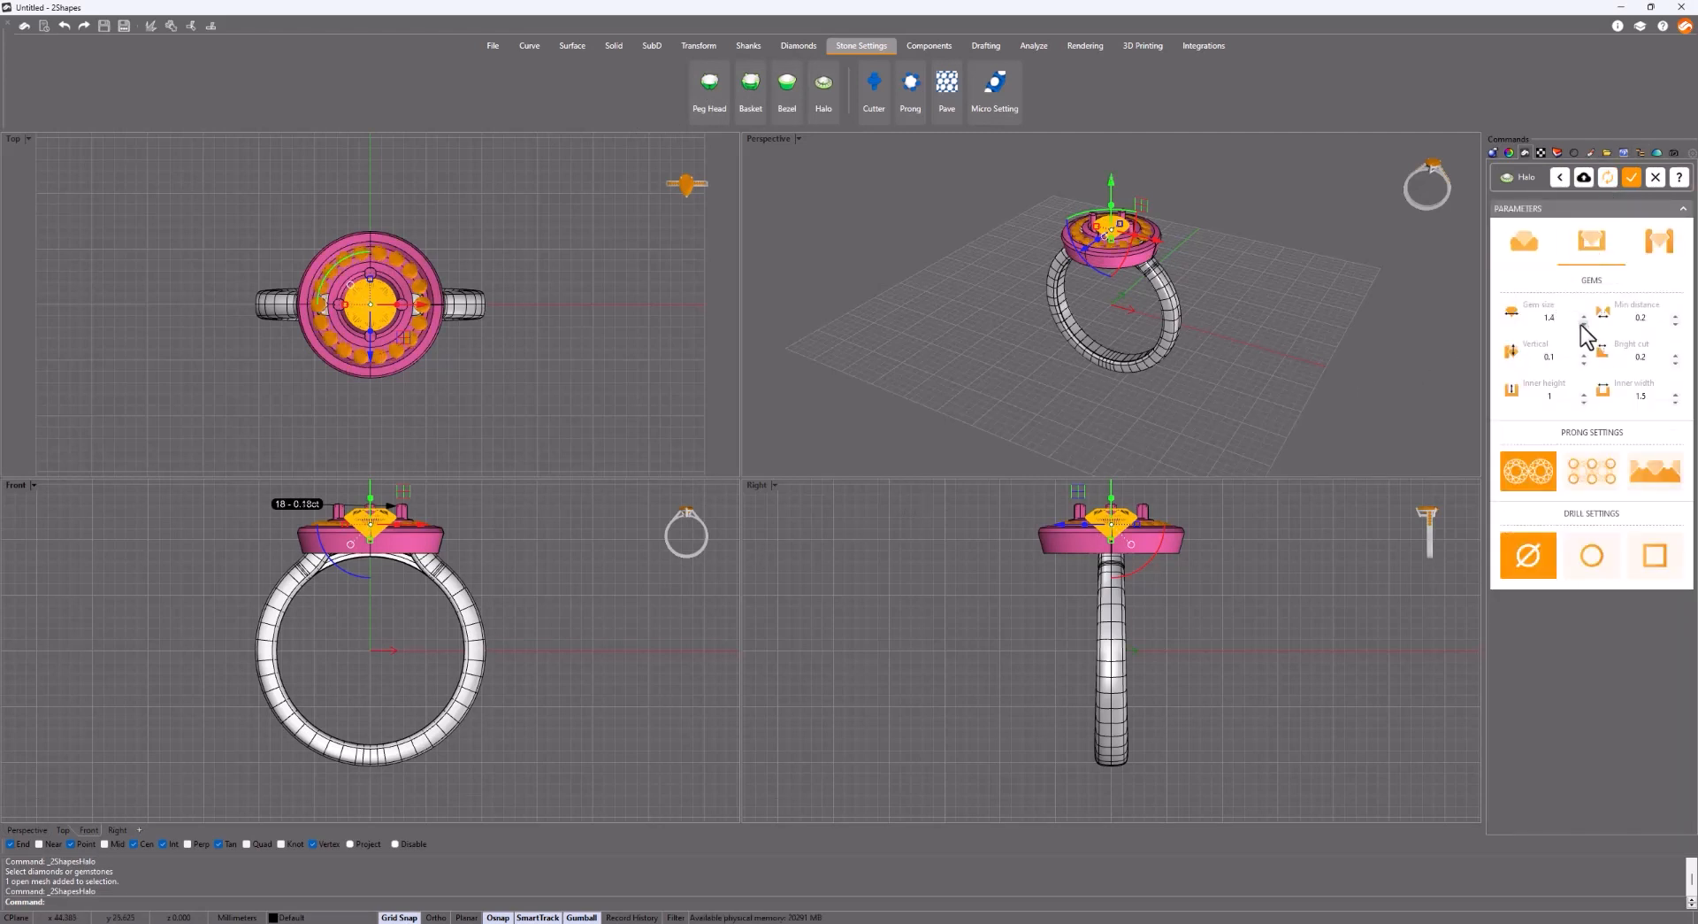
pyautogui.click(1584, 323)
pyautogui.click(1676, 323)
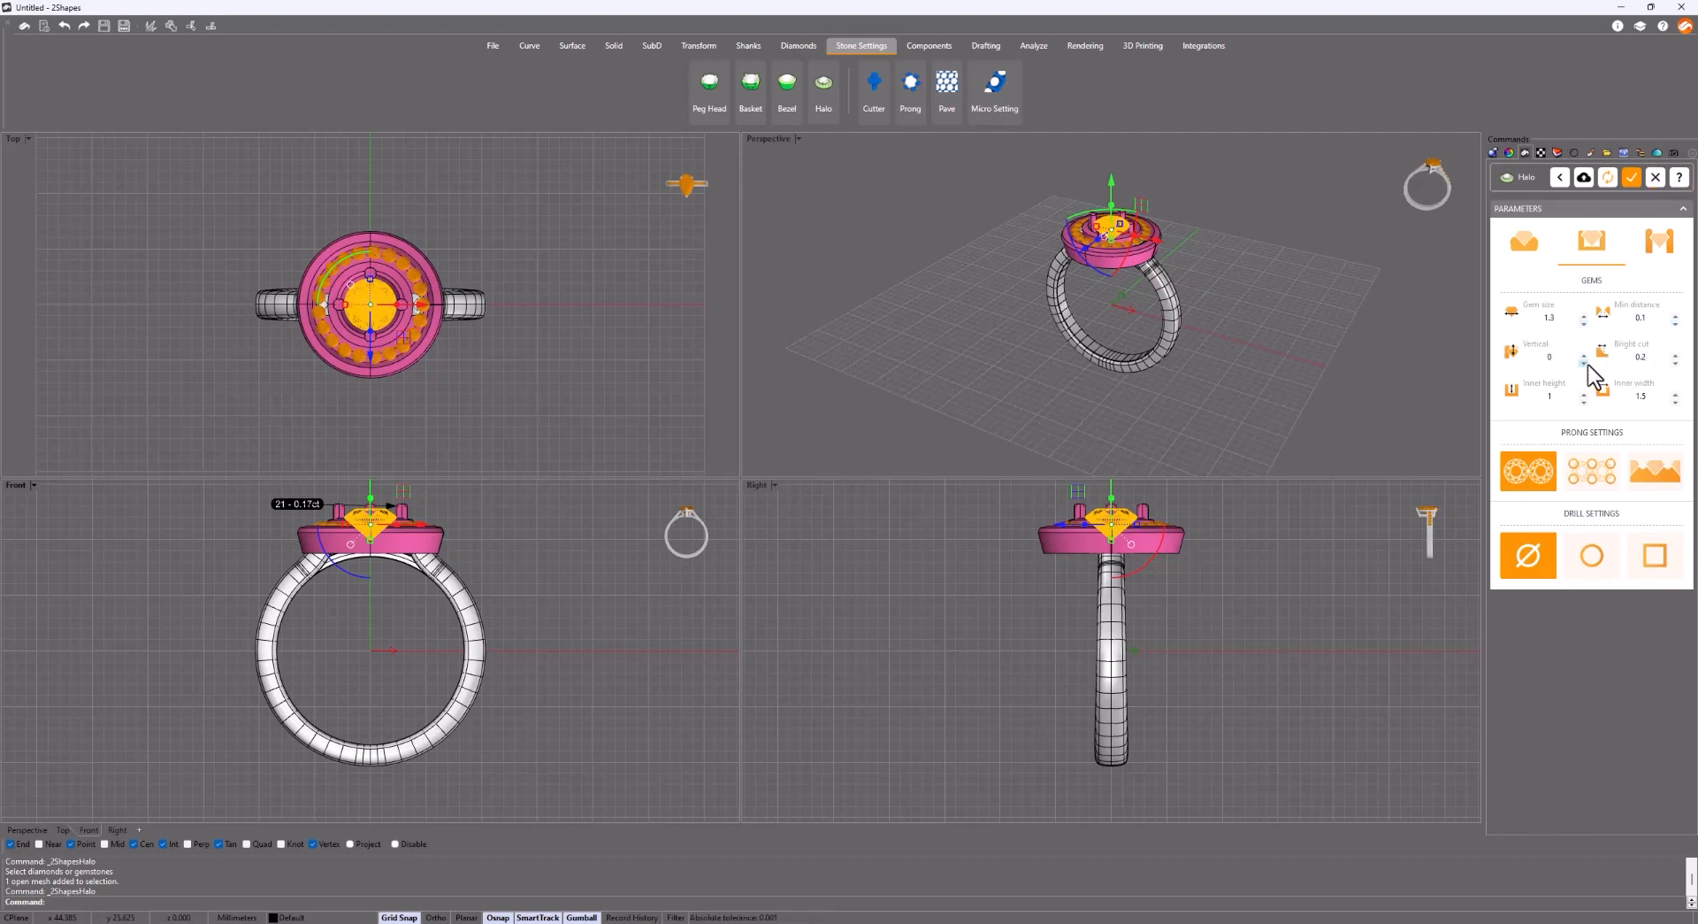
# Set the halo's bright cut to 0.1, inner height to 0.6 and inner width to 1.2.
pyautogui.click(1676, 362)
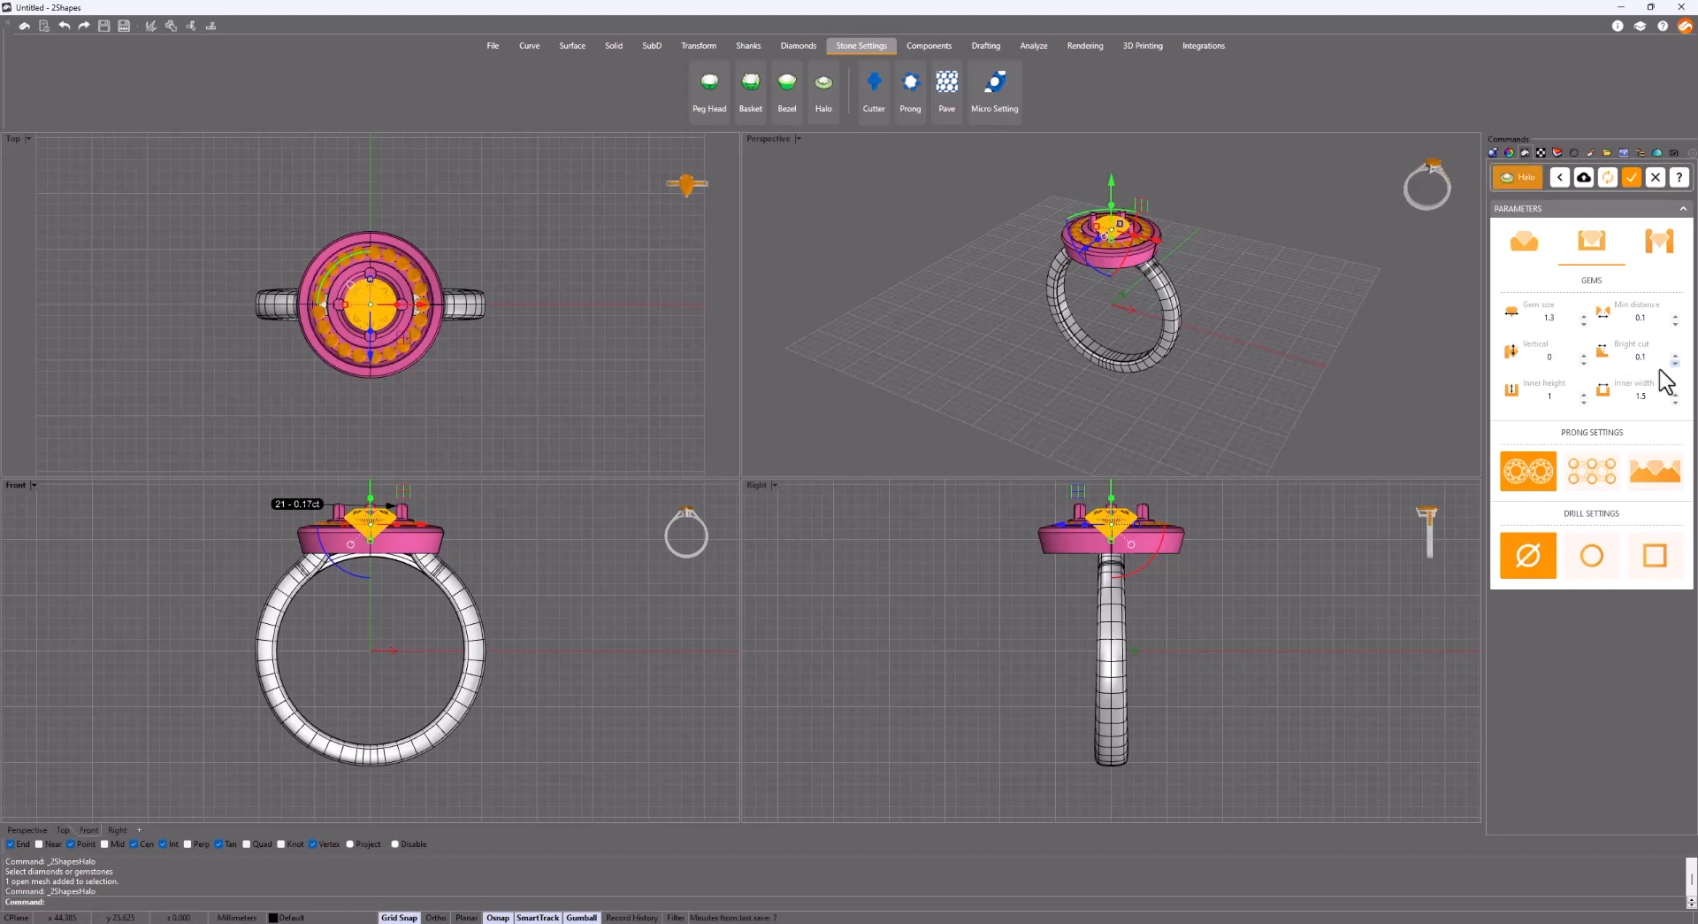
pyautogui.click(1584, 400)
pyautogui.click(1584, 401)
pyautogui.click(1584, 401)
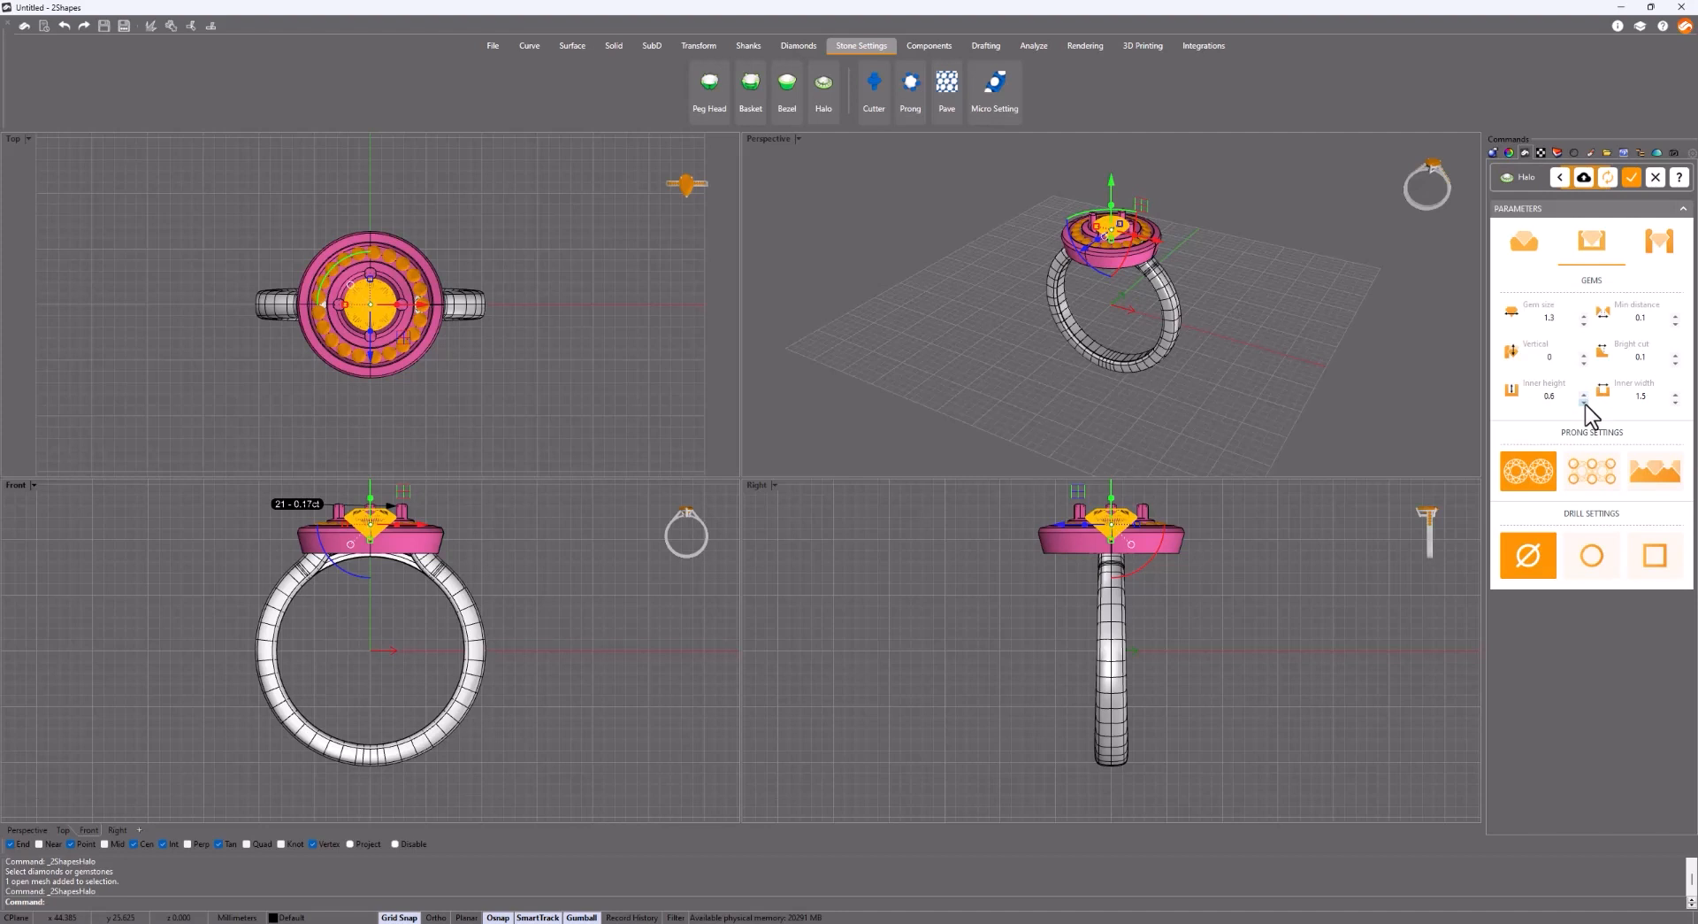
pyautogui.click(1676, 400)
pyautogui.click(1676, 401)
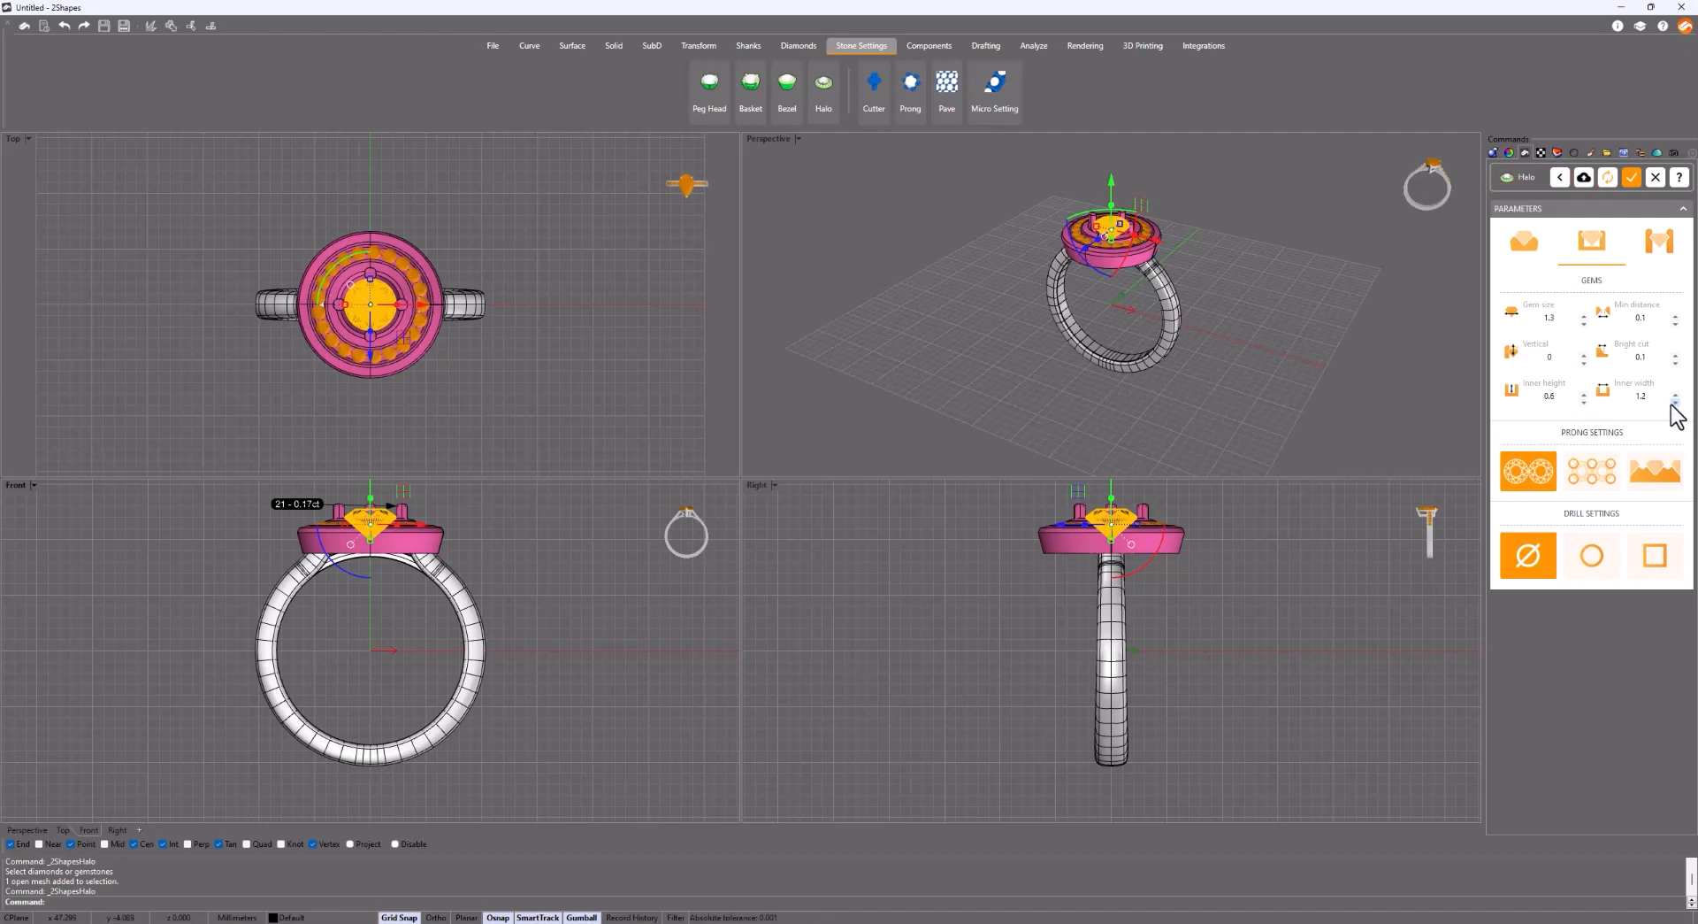
# Add individual prongs to the halo gems with gem inside 0.15 and prong height 0.7, and enable round drill holes with a reduced width.
pyautogui.click(1608, 474)
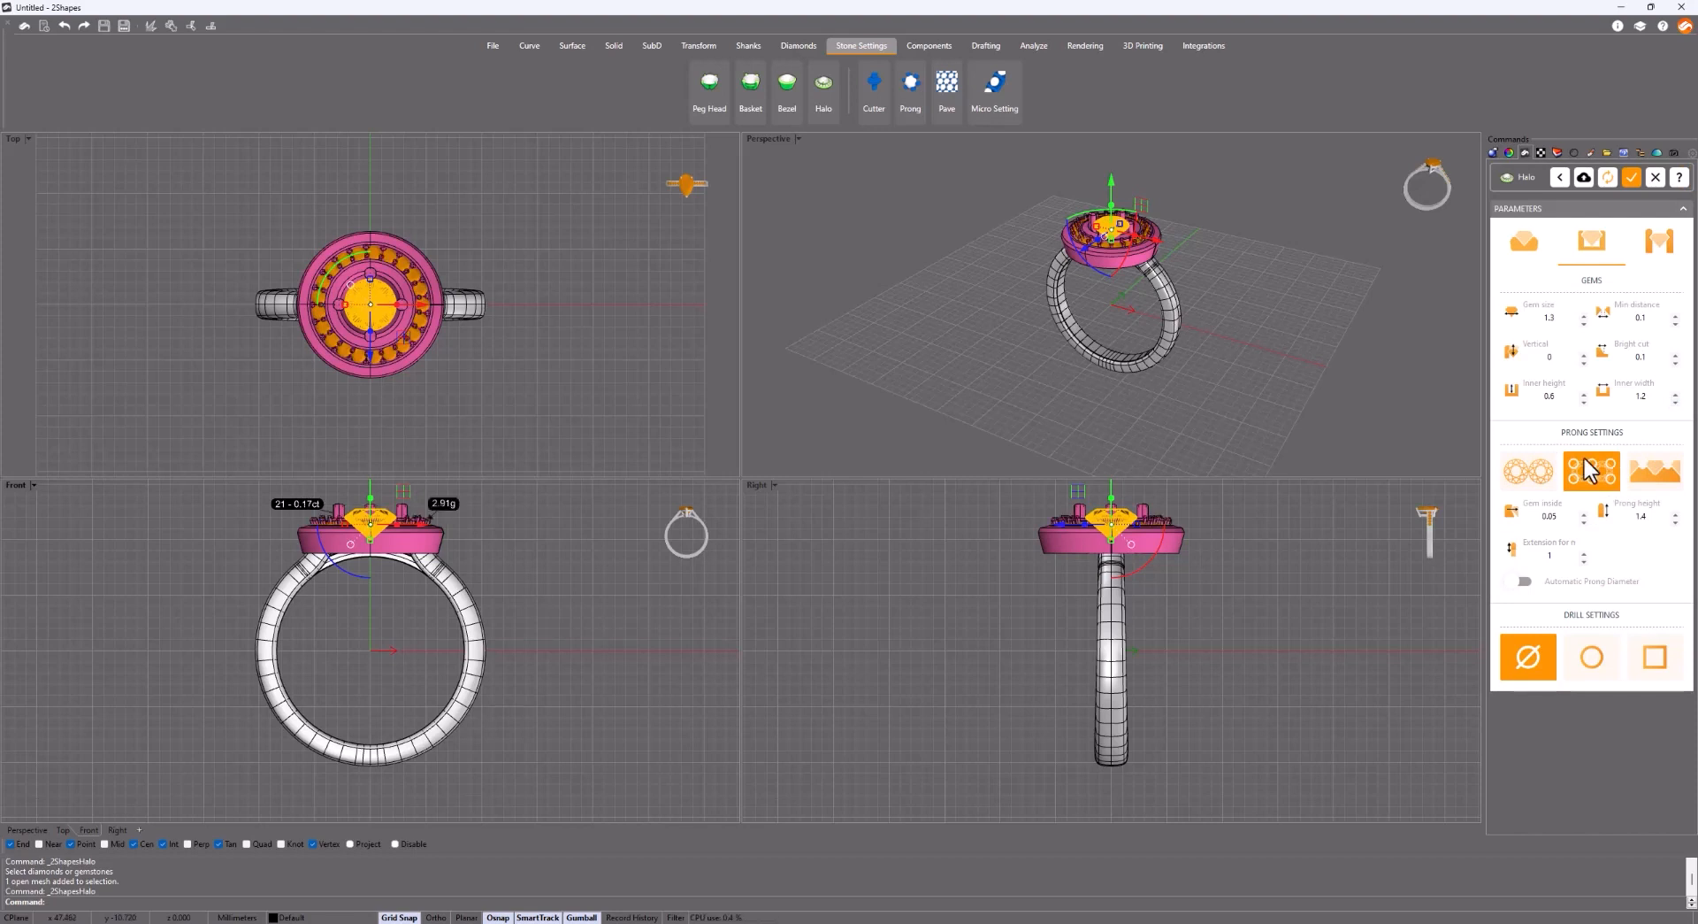
pyautogui.click(1584, 514)
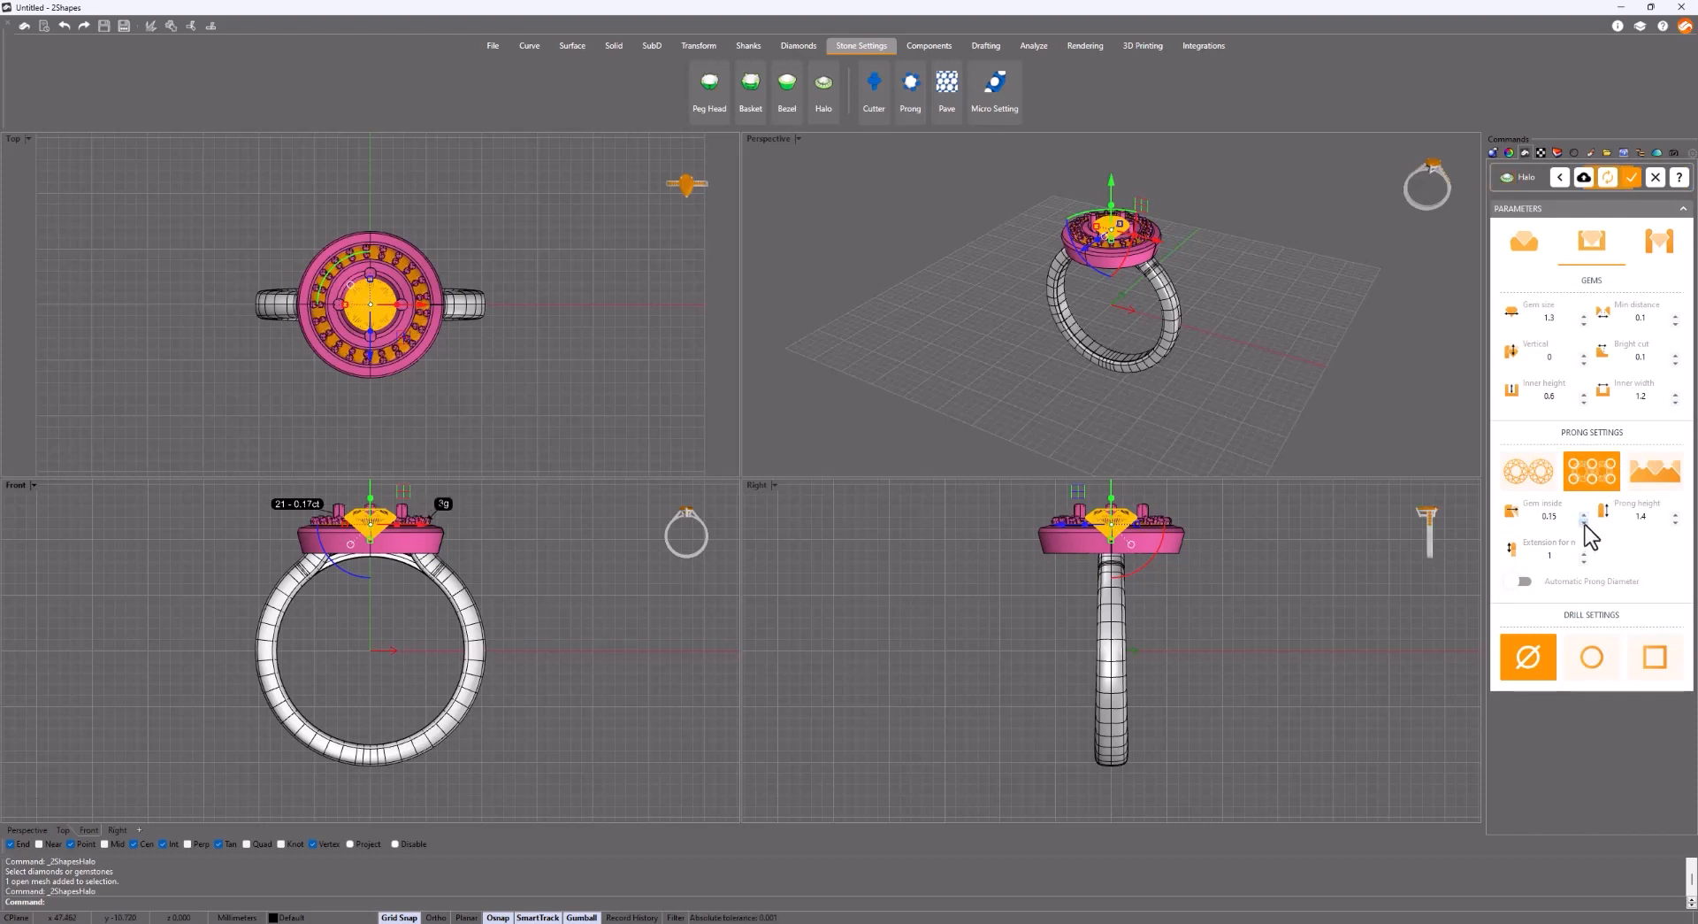
pyautogui.click(1676, 522)
pyautogui.click(1675, 522)
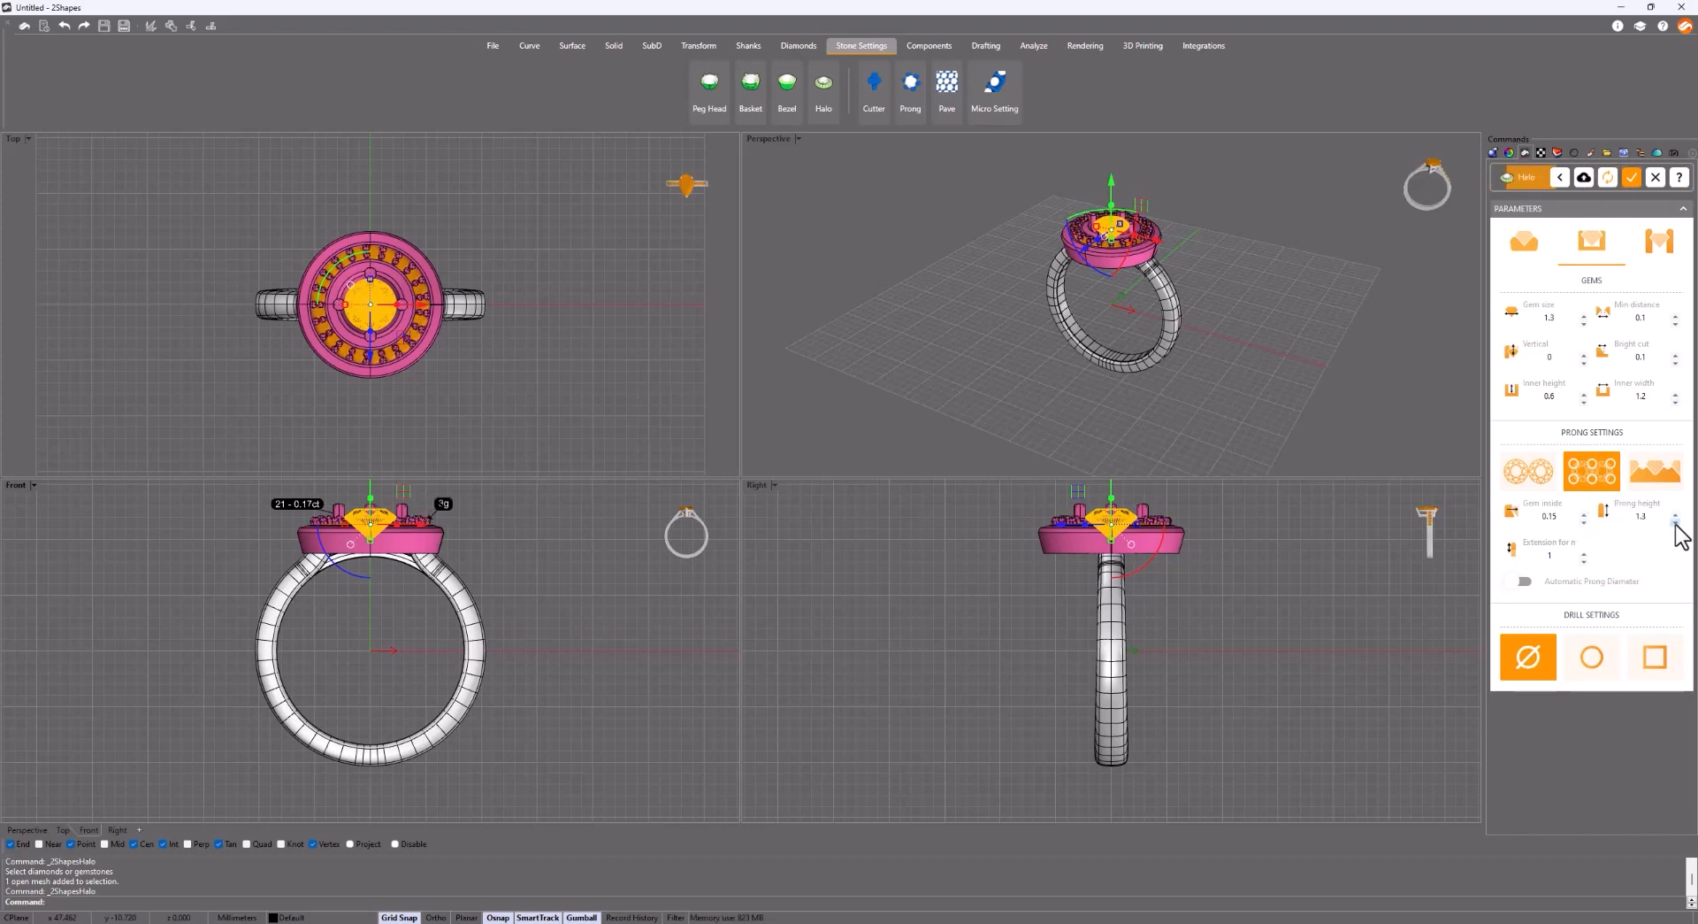
pyautogui.click(1675, 522)
pyautogui.click(1675, 522)
pyautogui.click(1675, 522)
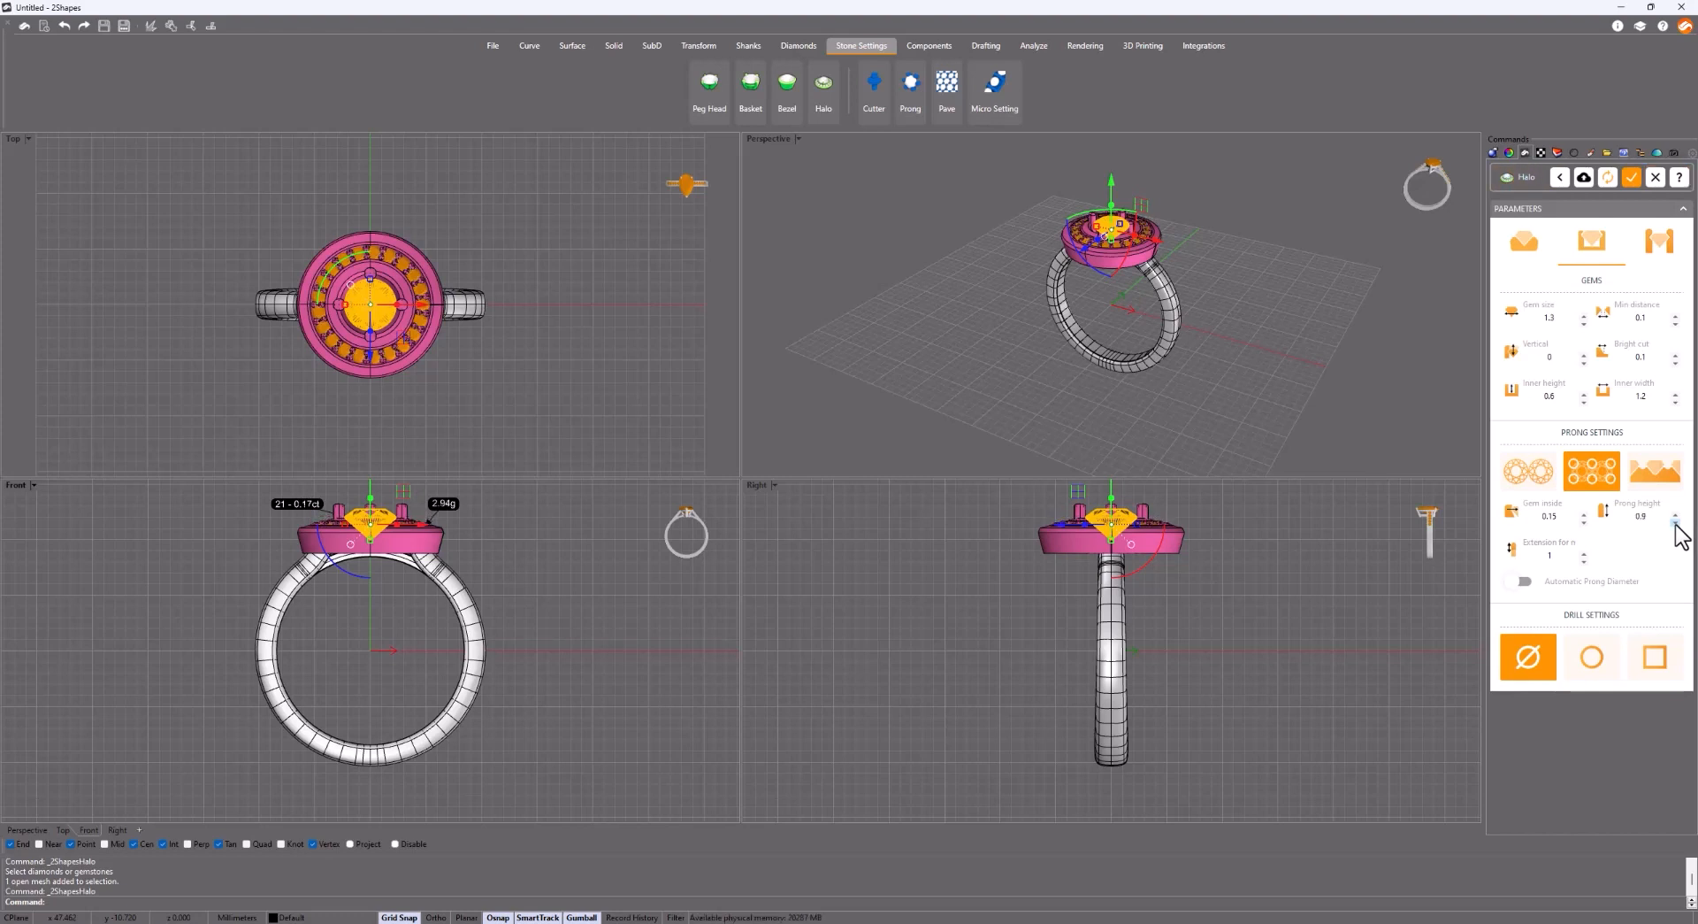
pyautogui.click(1676, 522)
pyautogui.click(1676, 522)
pyautogui.click(1596, 655)
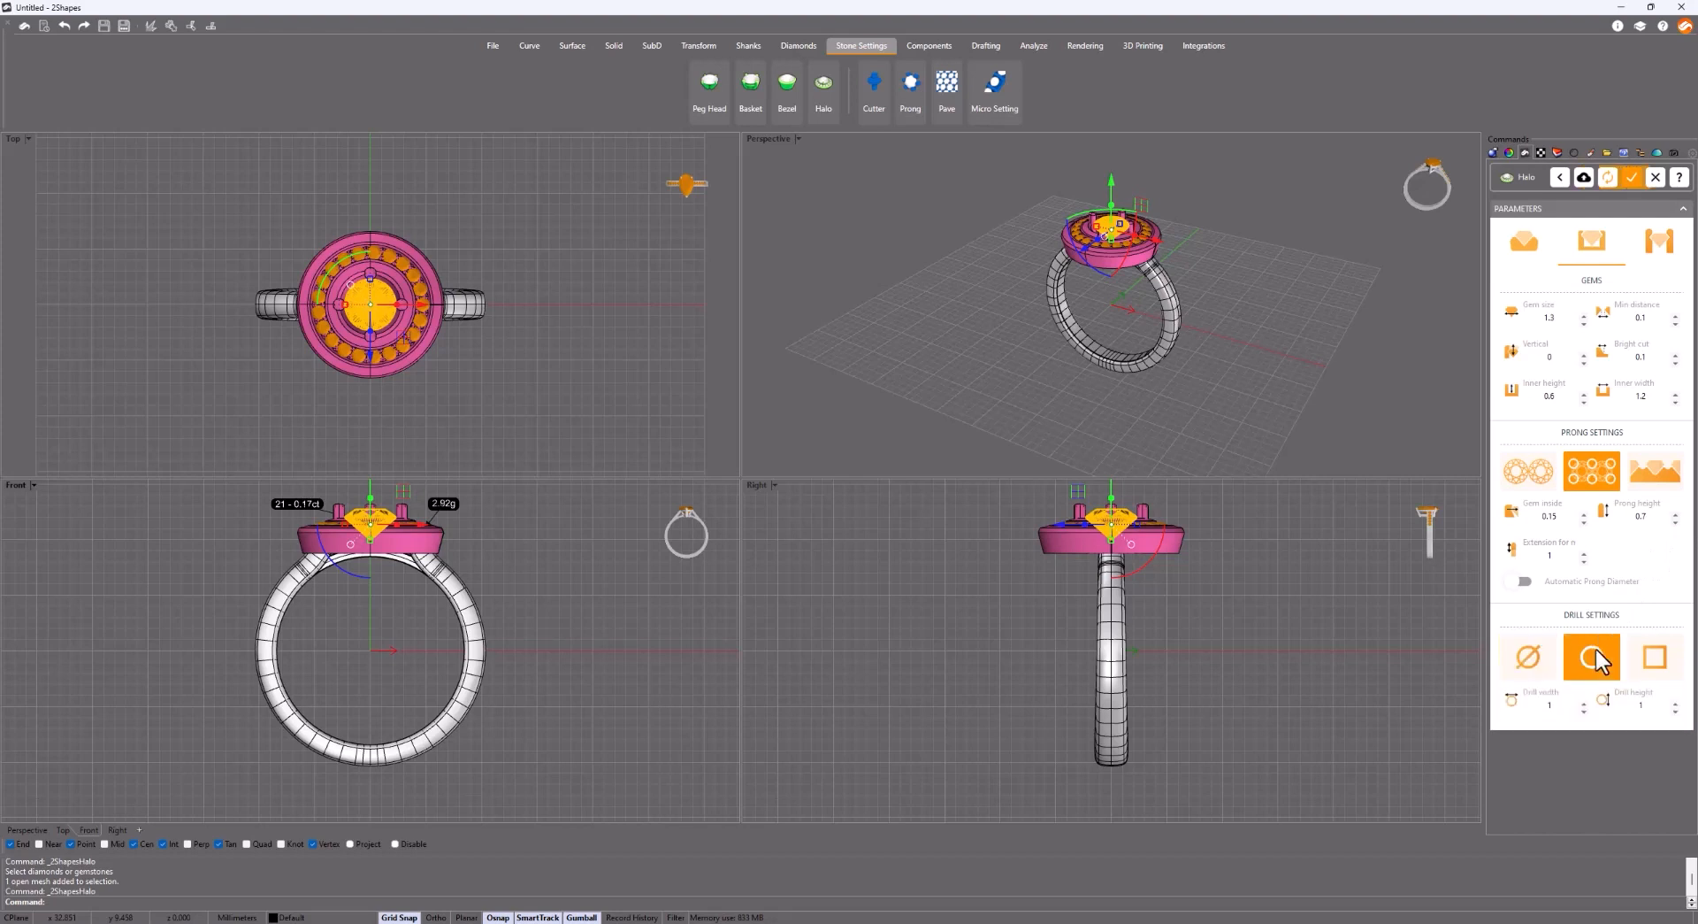
pyautogui.click(1583, 708)
# Give the halo's center stone four diagonally arranged prongs with a circular shape.
pyautogui.click(1659, 243)
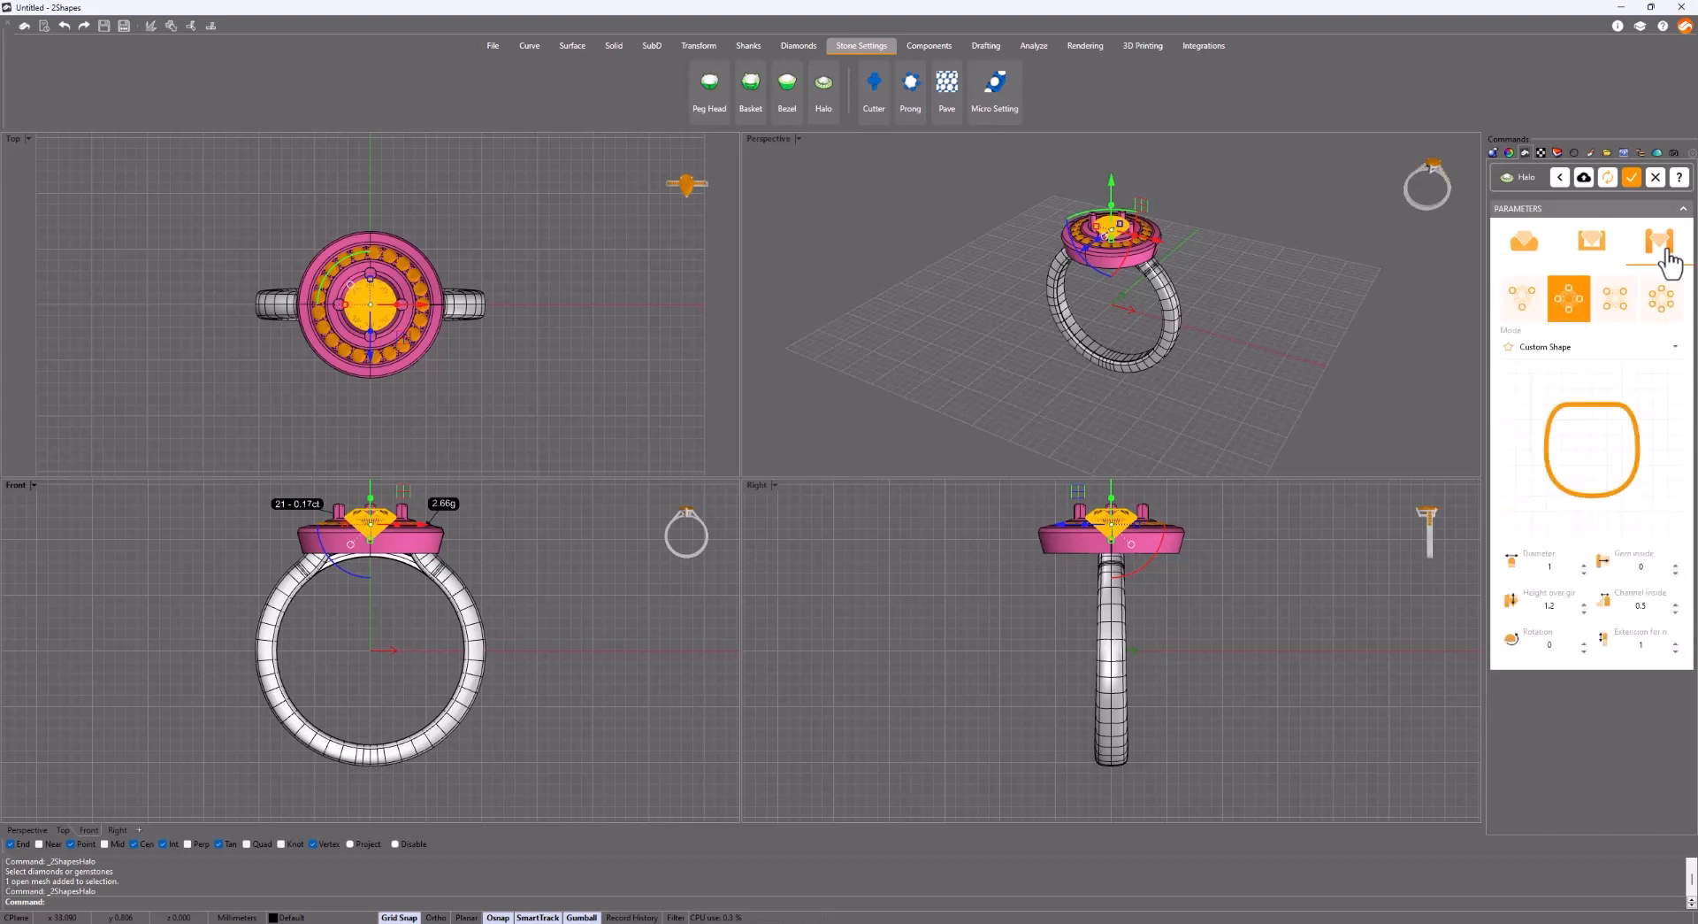
pyautogui.click(1615, 299)
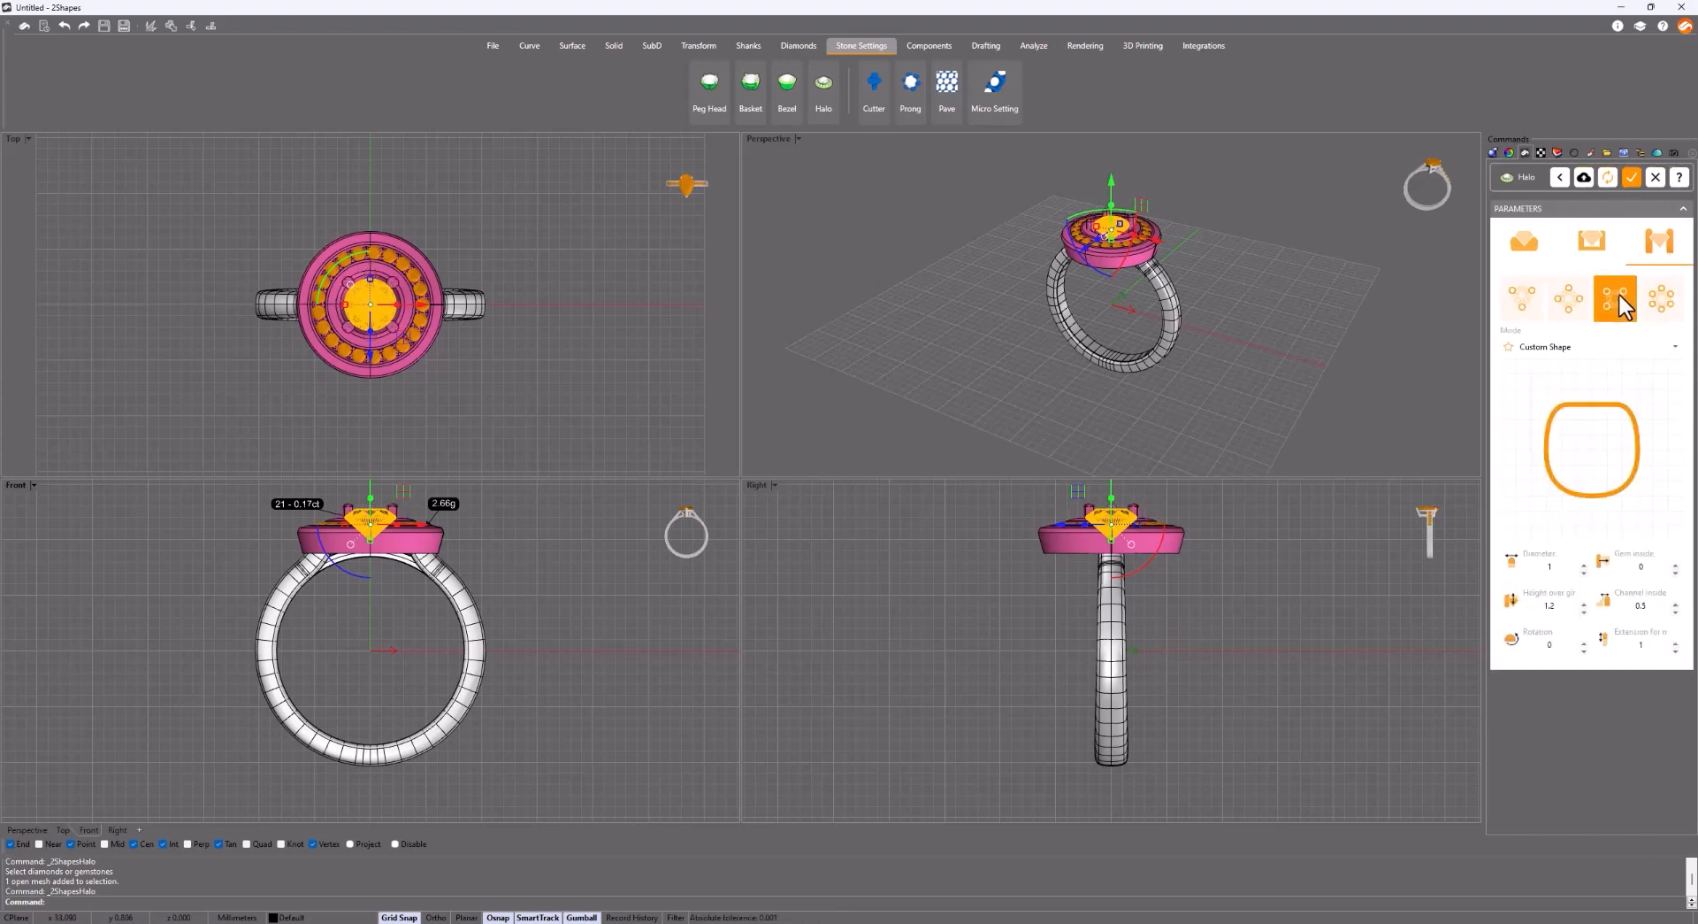
pyautogui.click(1675, 348)
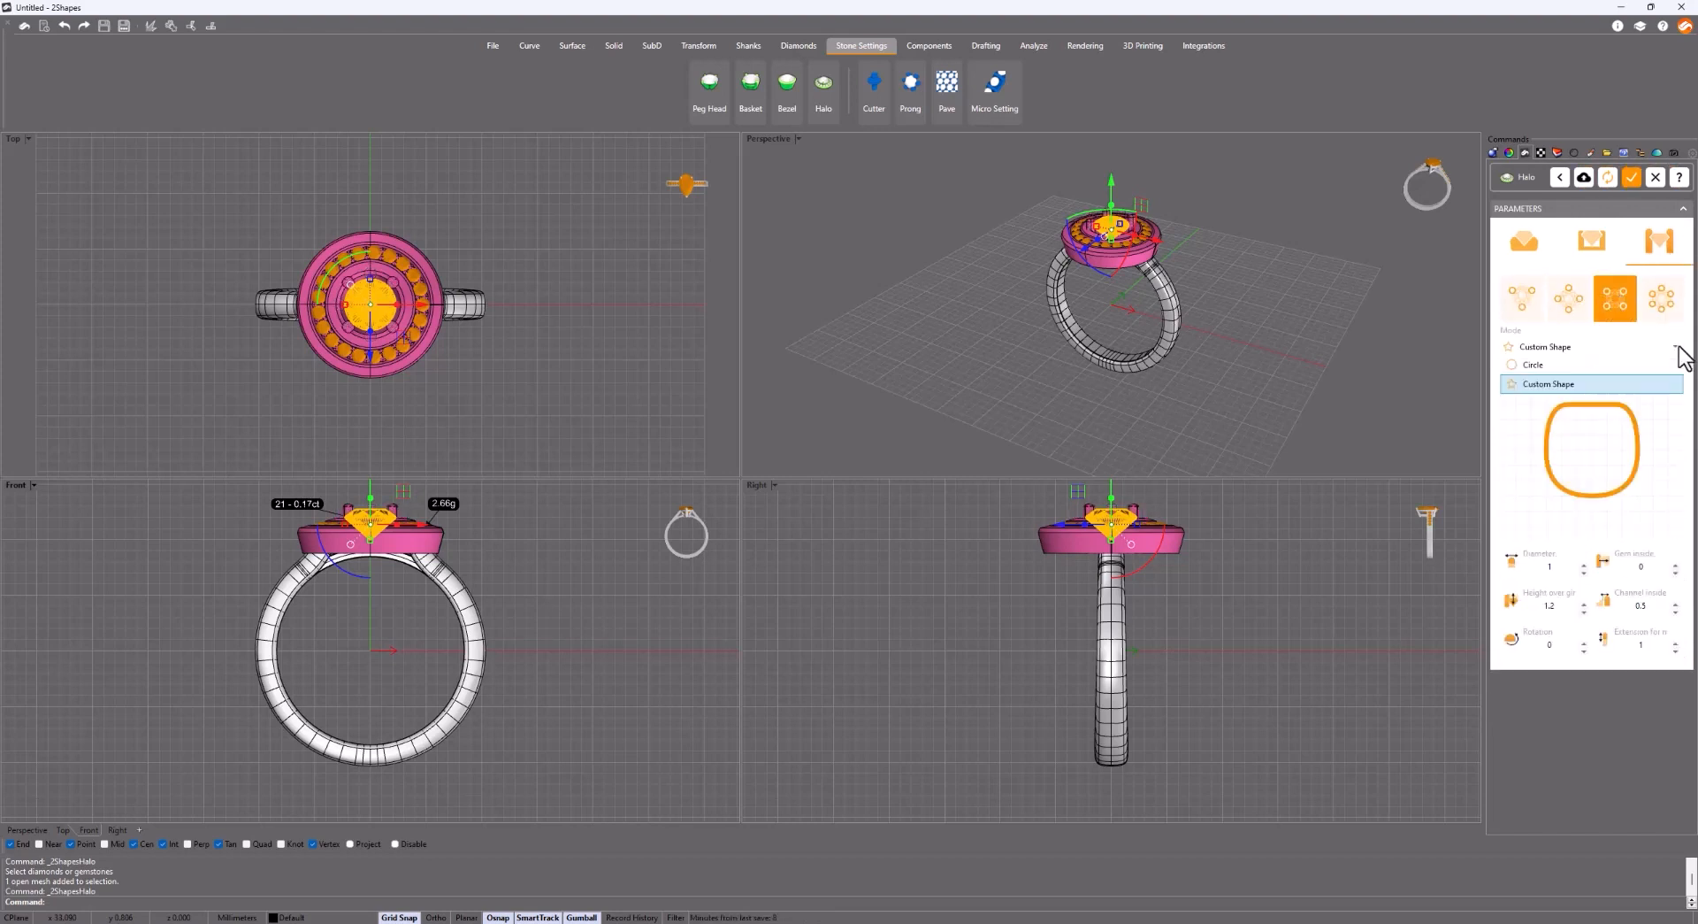
pyautogui.click(1623, 365)
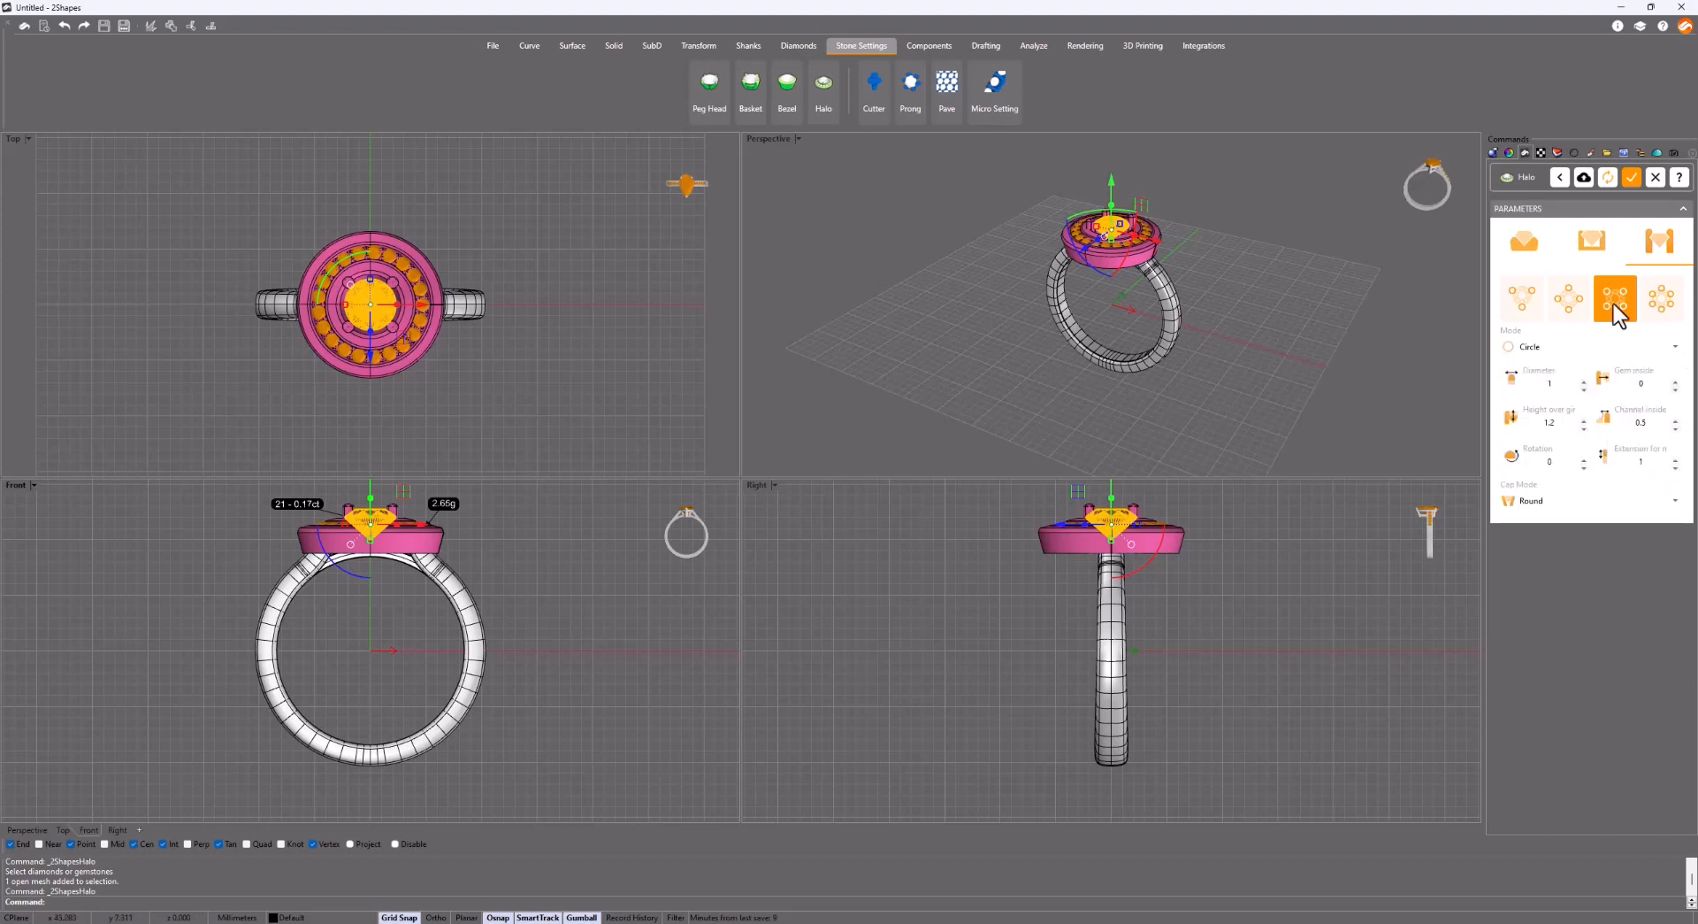
# Set the center prongs' gem inside to 0.5, height over girdle to 0.7 and channel inside to 0.2.
pyautogui.click(1675, 383)
pyautogui.click(1675, 383)
pyautogui.click(1674, 383)
pyautogui.click(1675, 383)
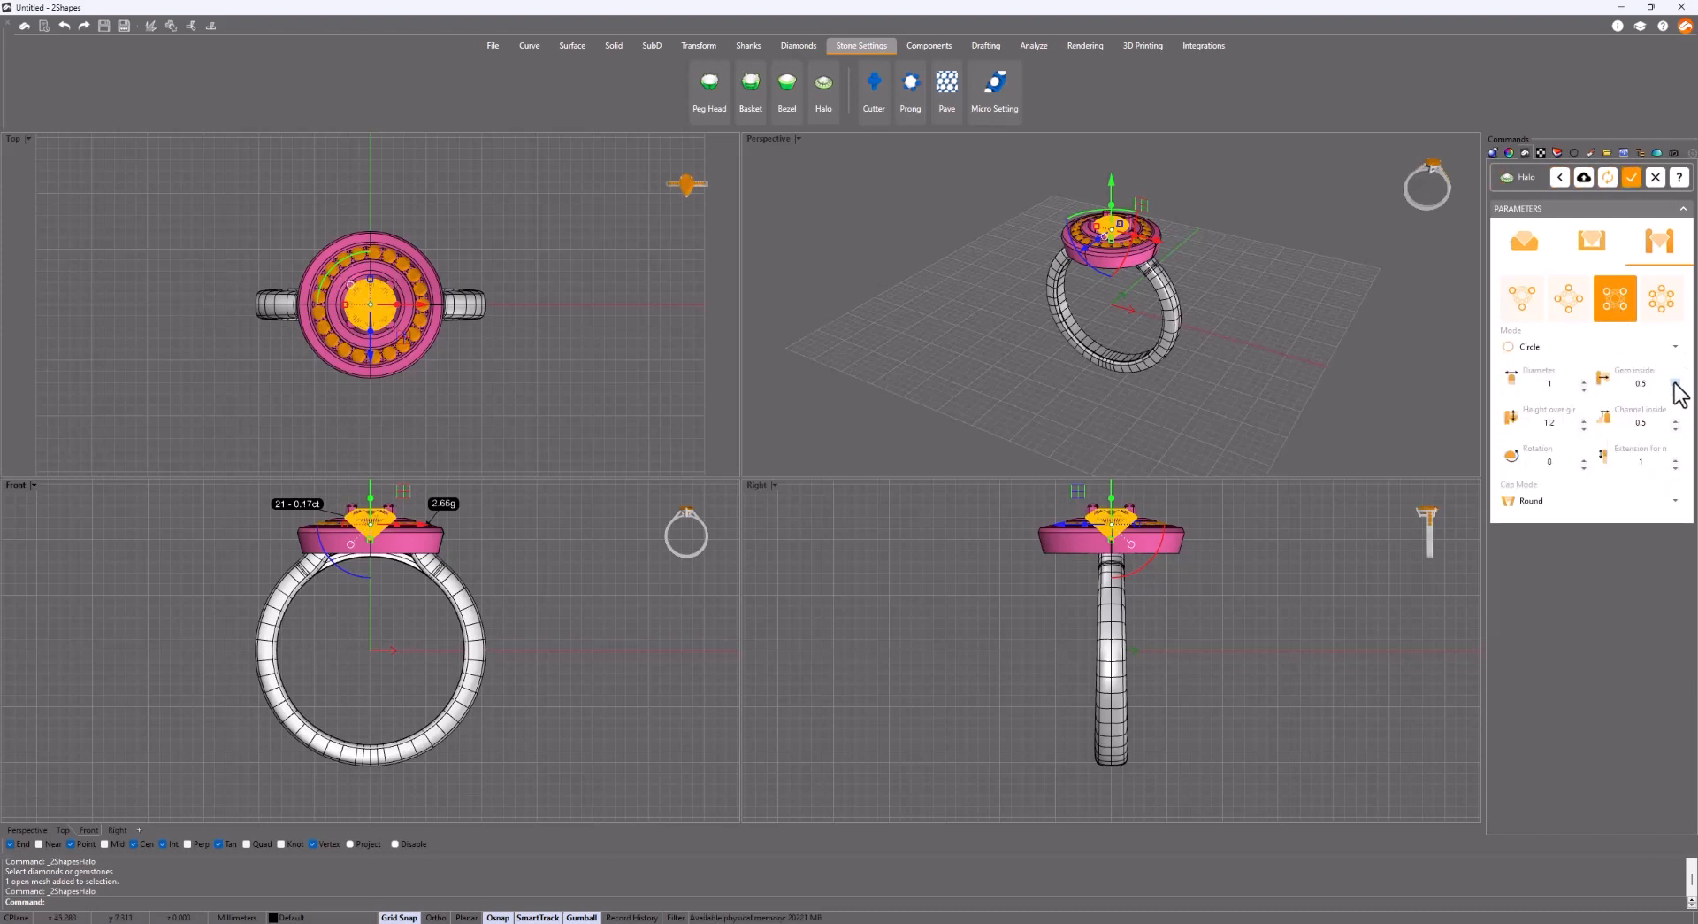
pyautogui.click(1584, 428)
pyautogui.click(1583, 428)
pyautogui.click(1584, 428)
pyautogui.click(1583, 428)
pyautogui.click(1583, 429)
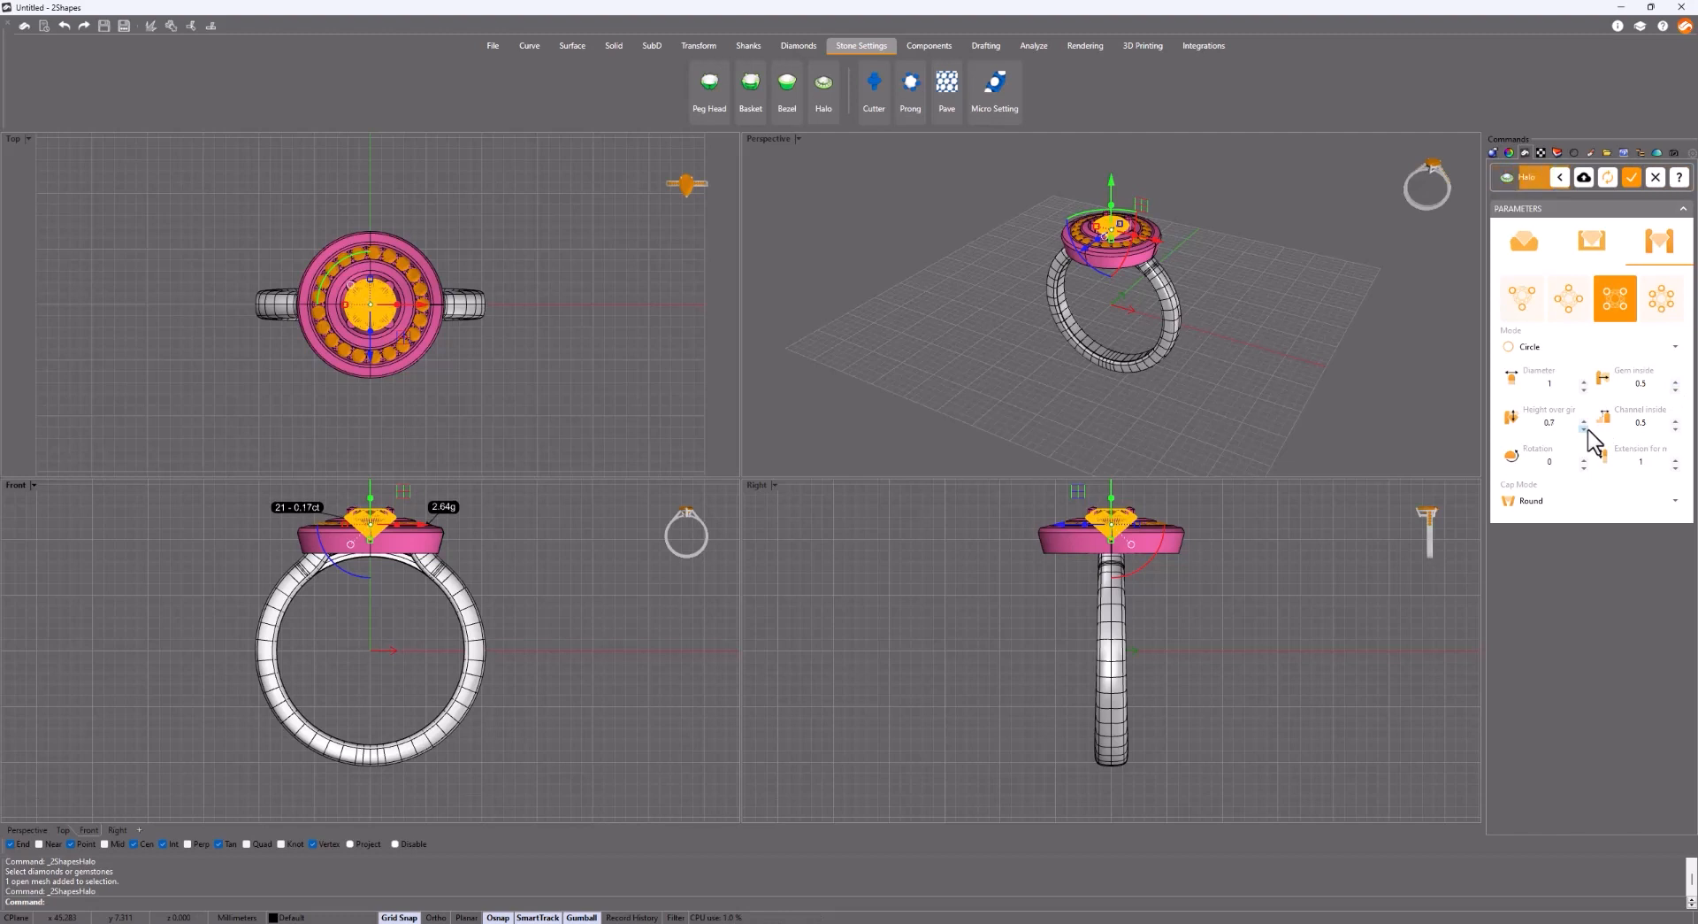
pyautogui.click(1676, 429)
pyautogui.click(1676, 428)
pyautogui.click(1676, 428)
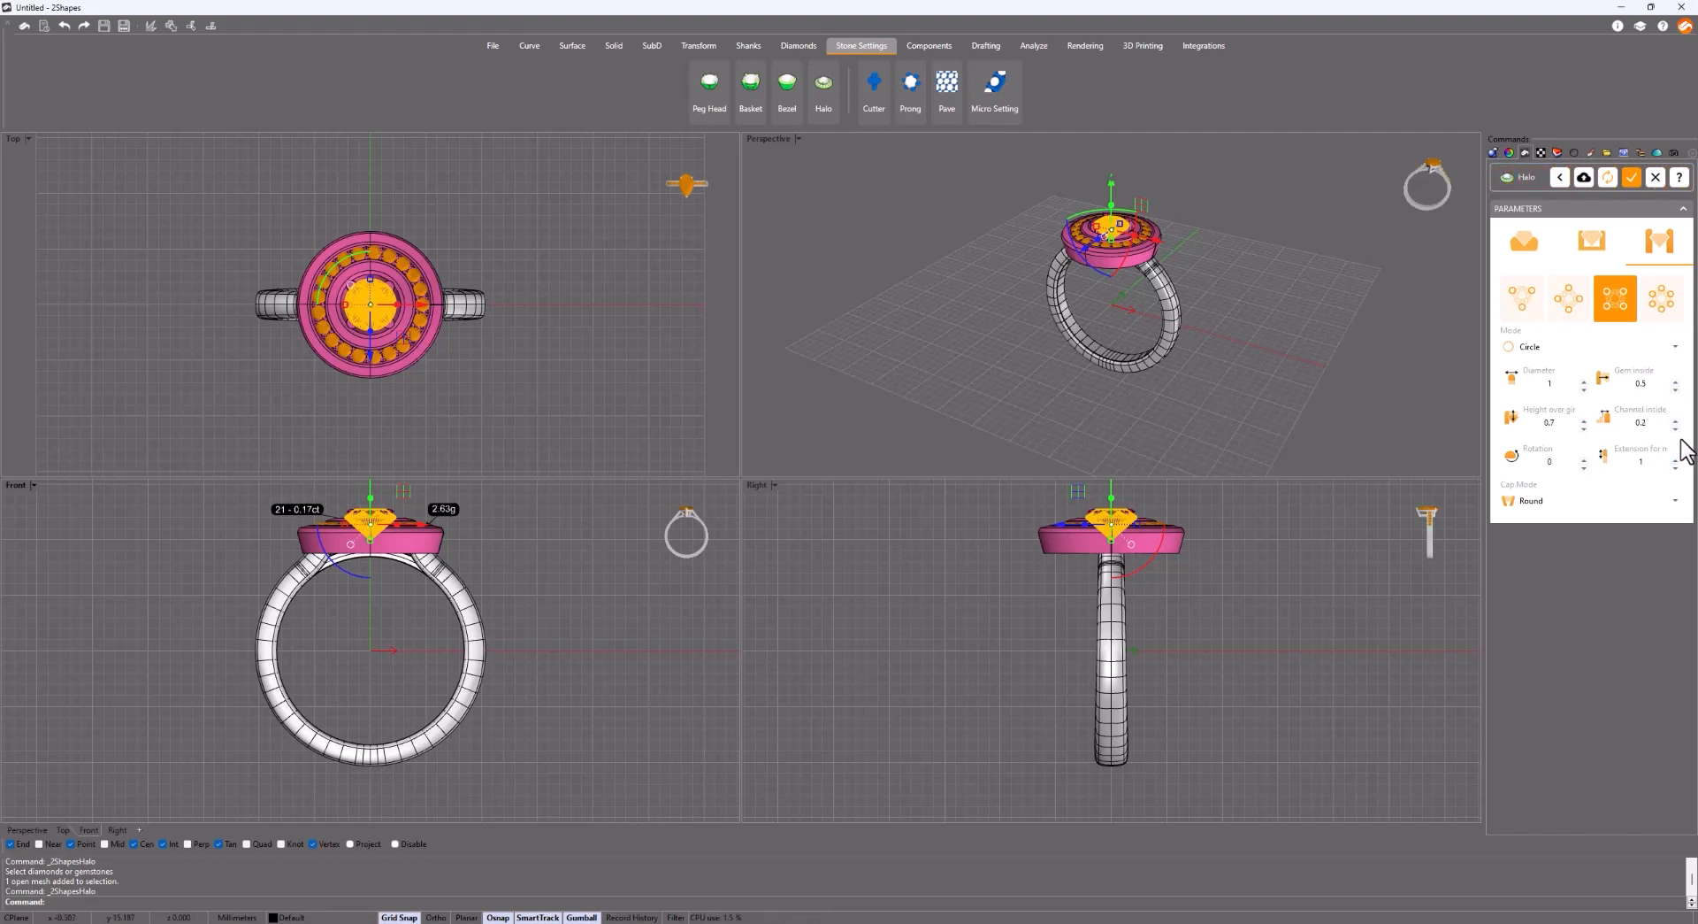
# Set the halo's metal profile to a width of 2.4 and a height of 1.5.
pyautogui.click(1538, 254)
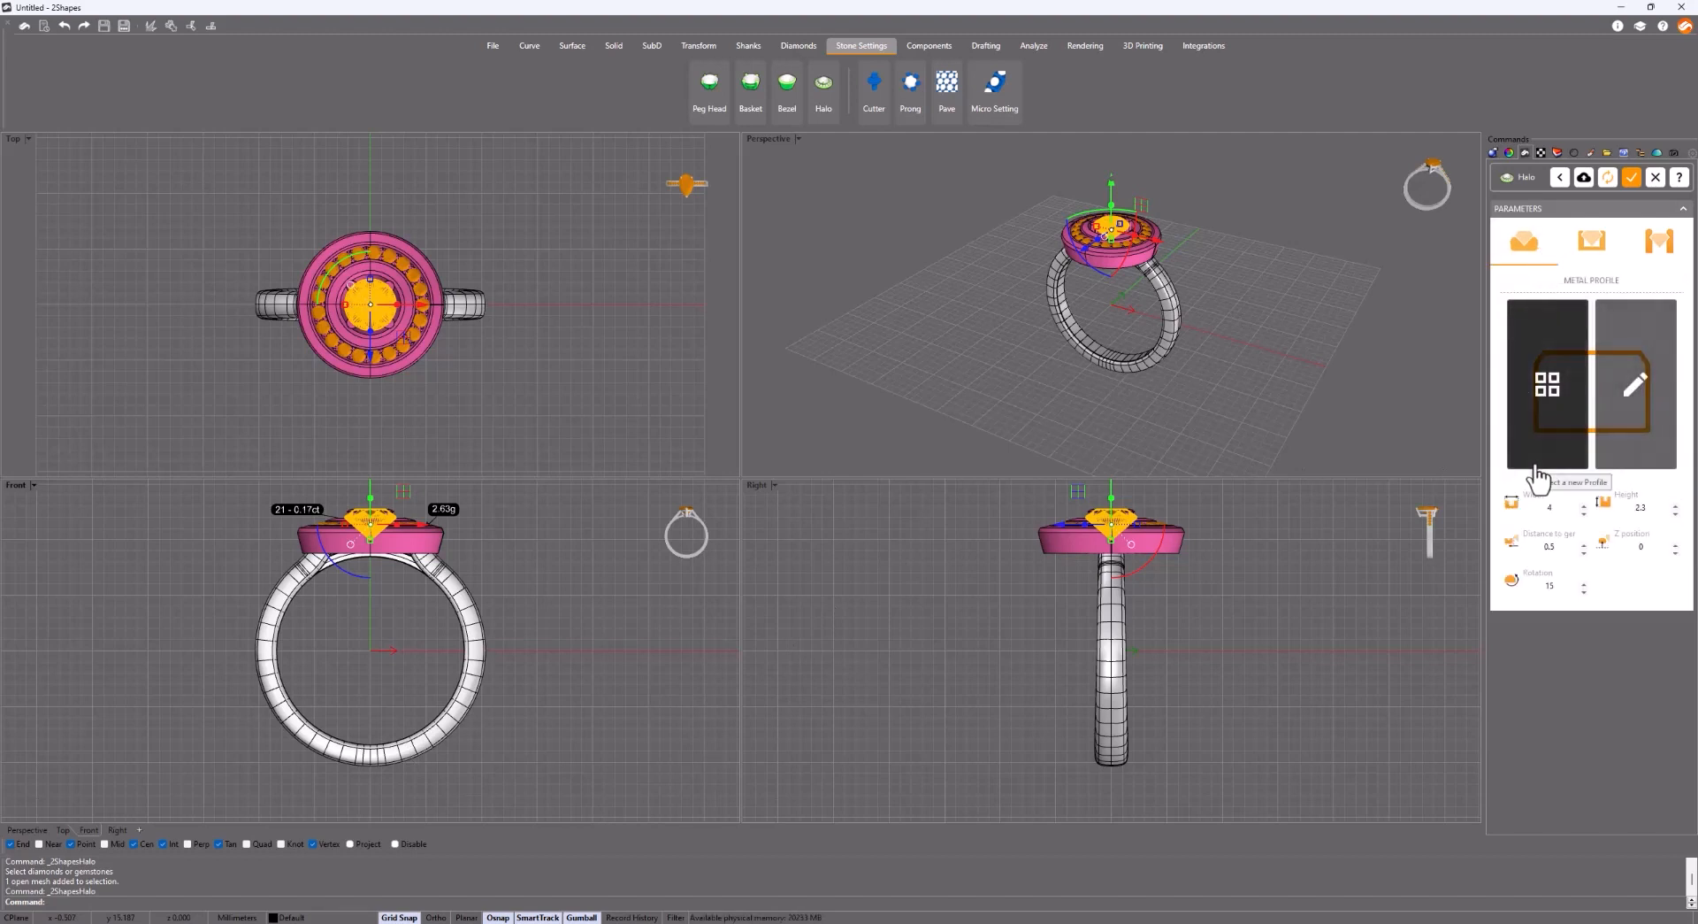
pyautogui.click(1583, 513)
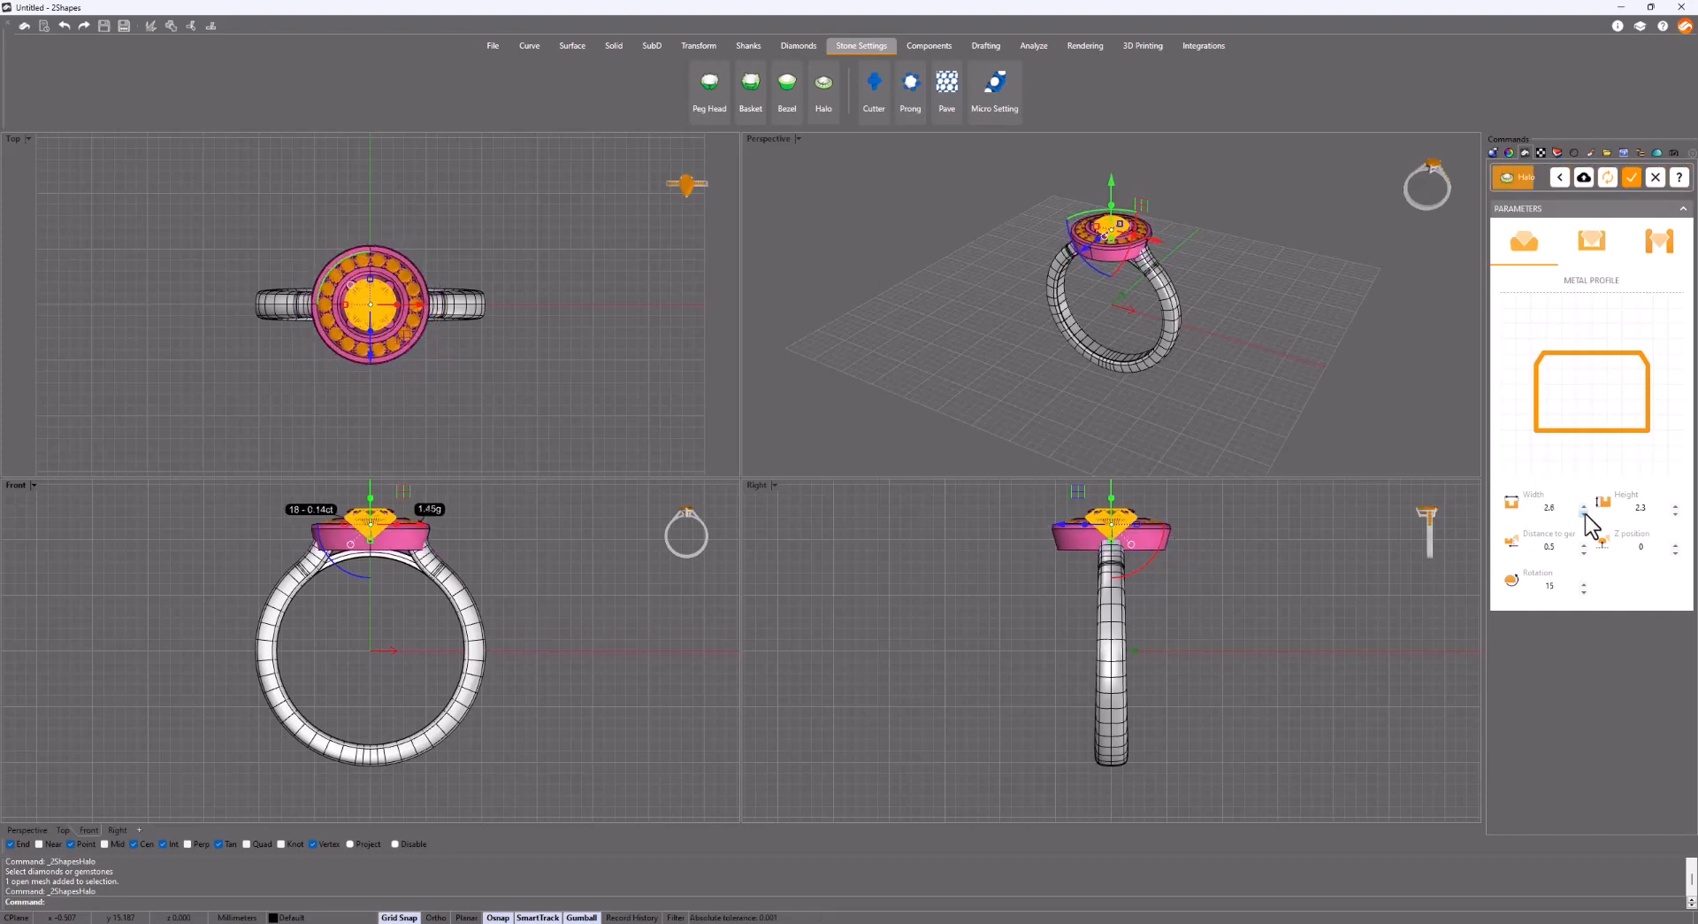
pyautogui.click(1583, 513)
pyautogui.click(1675, 513)
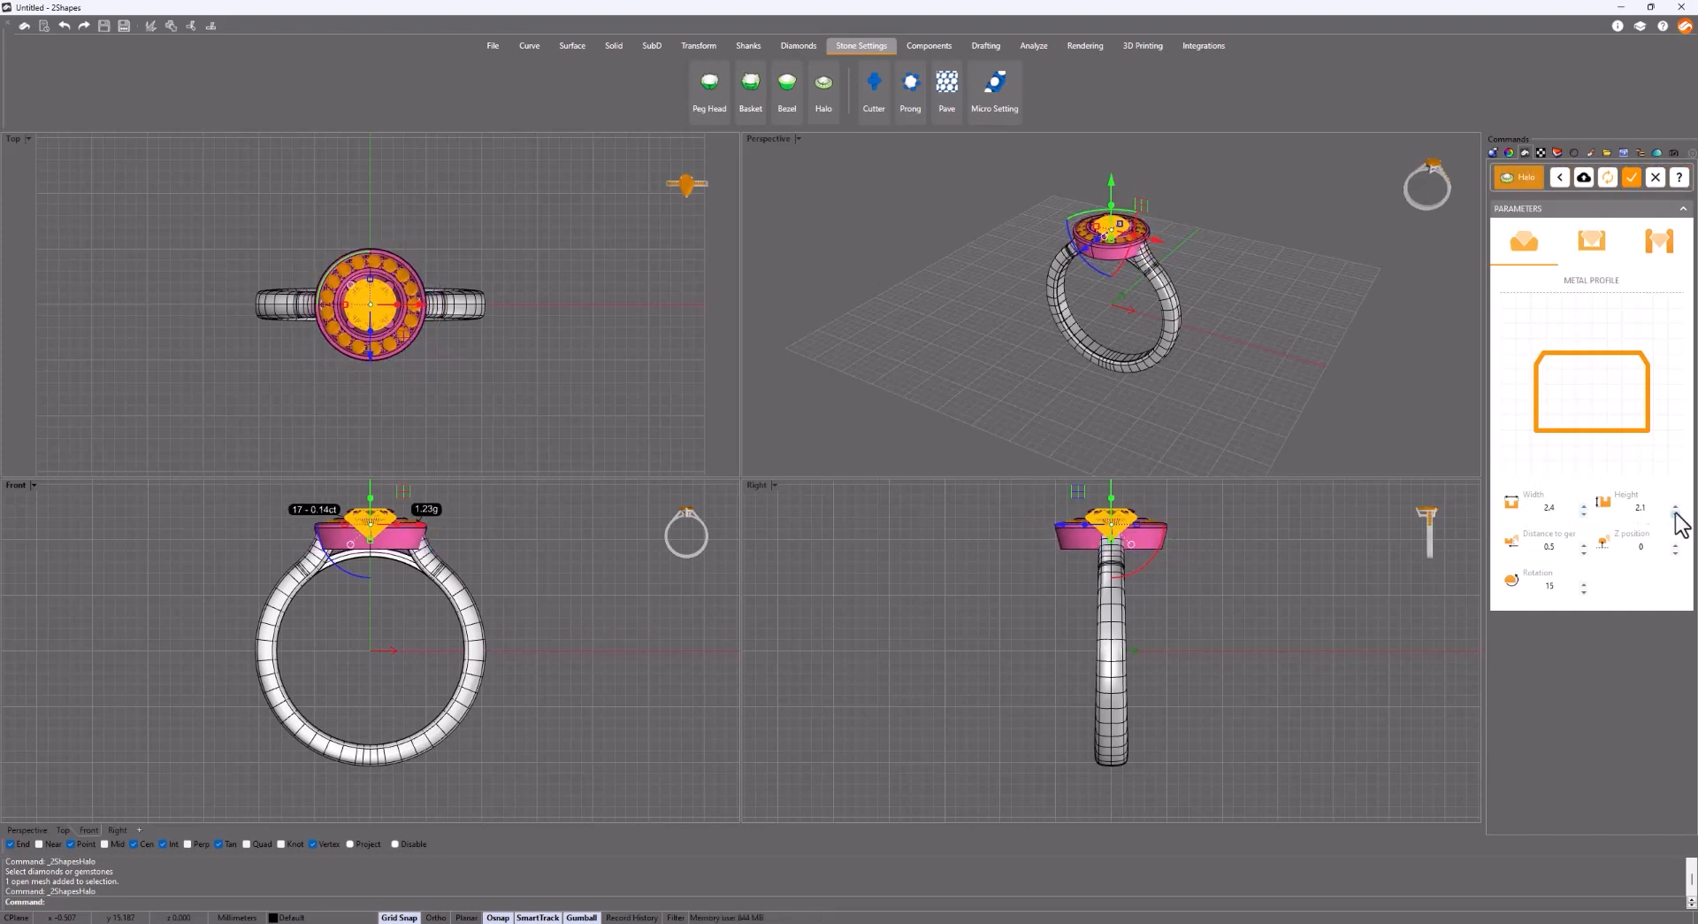
pyautogui.click(1675, 514)
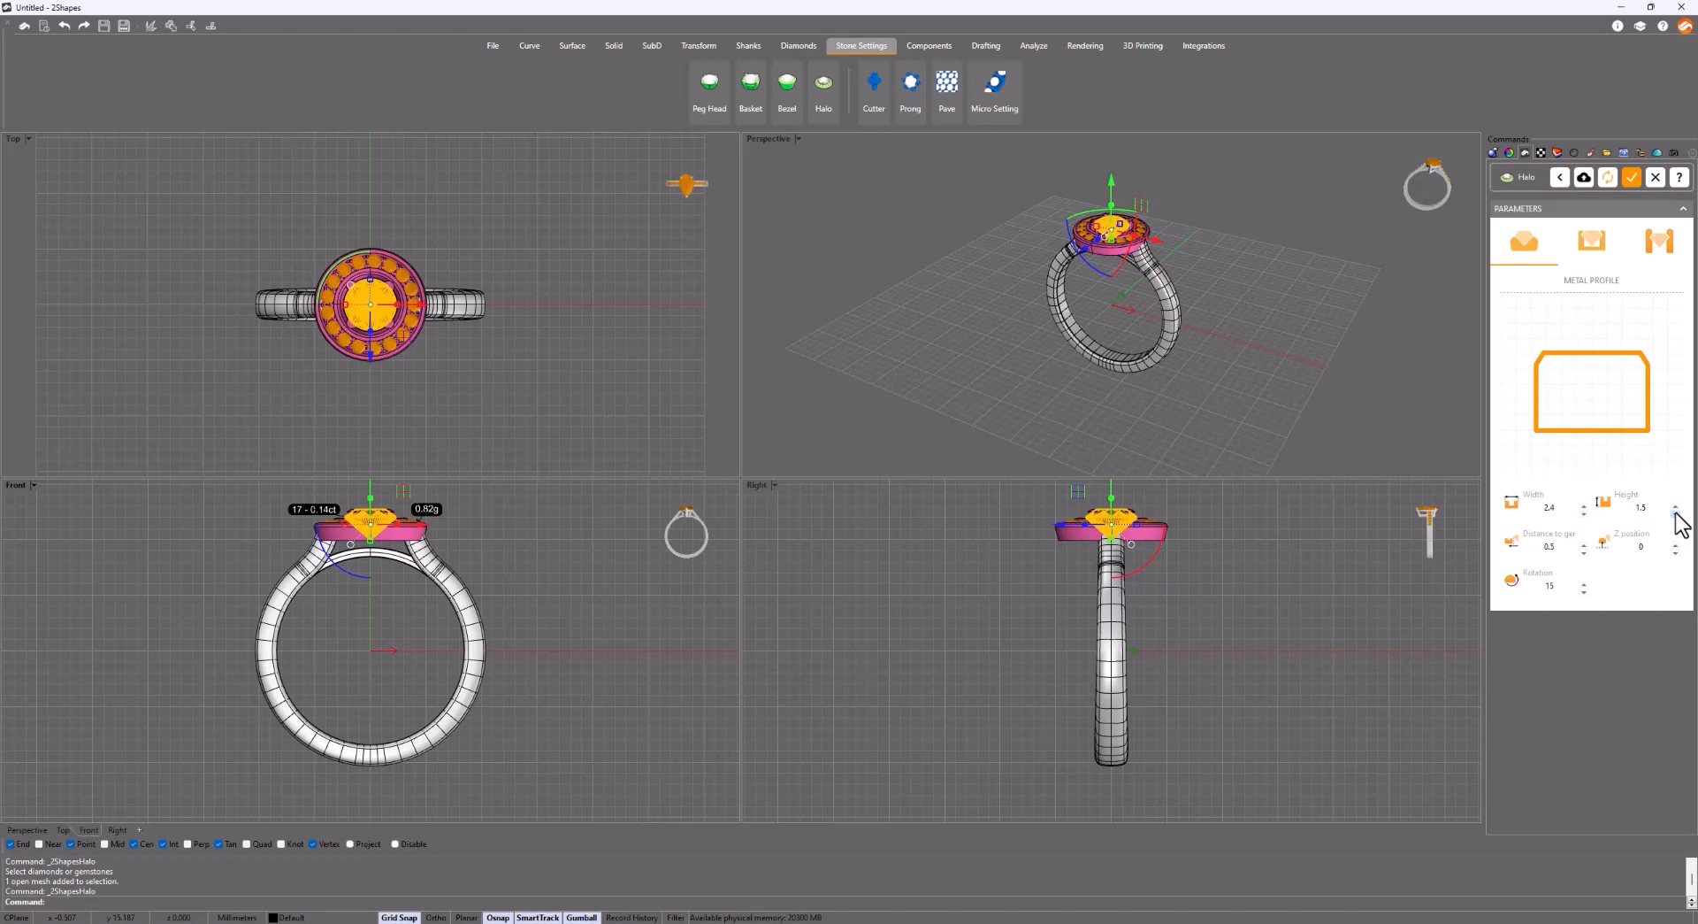
# Set the halo's distance to gem to 0.1 and its rotation to 10, and create the halo.
pyautogui.click(1583, 550)
pyautogui.click(1583, 551)
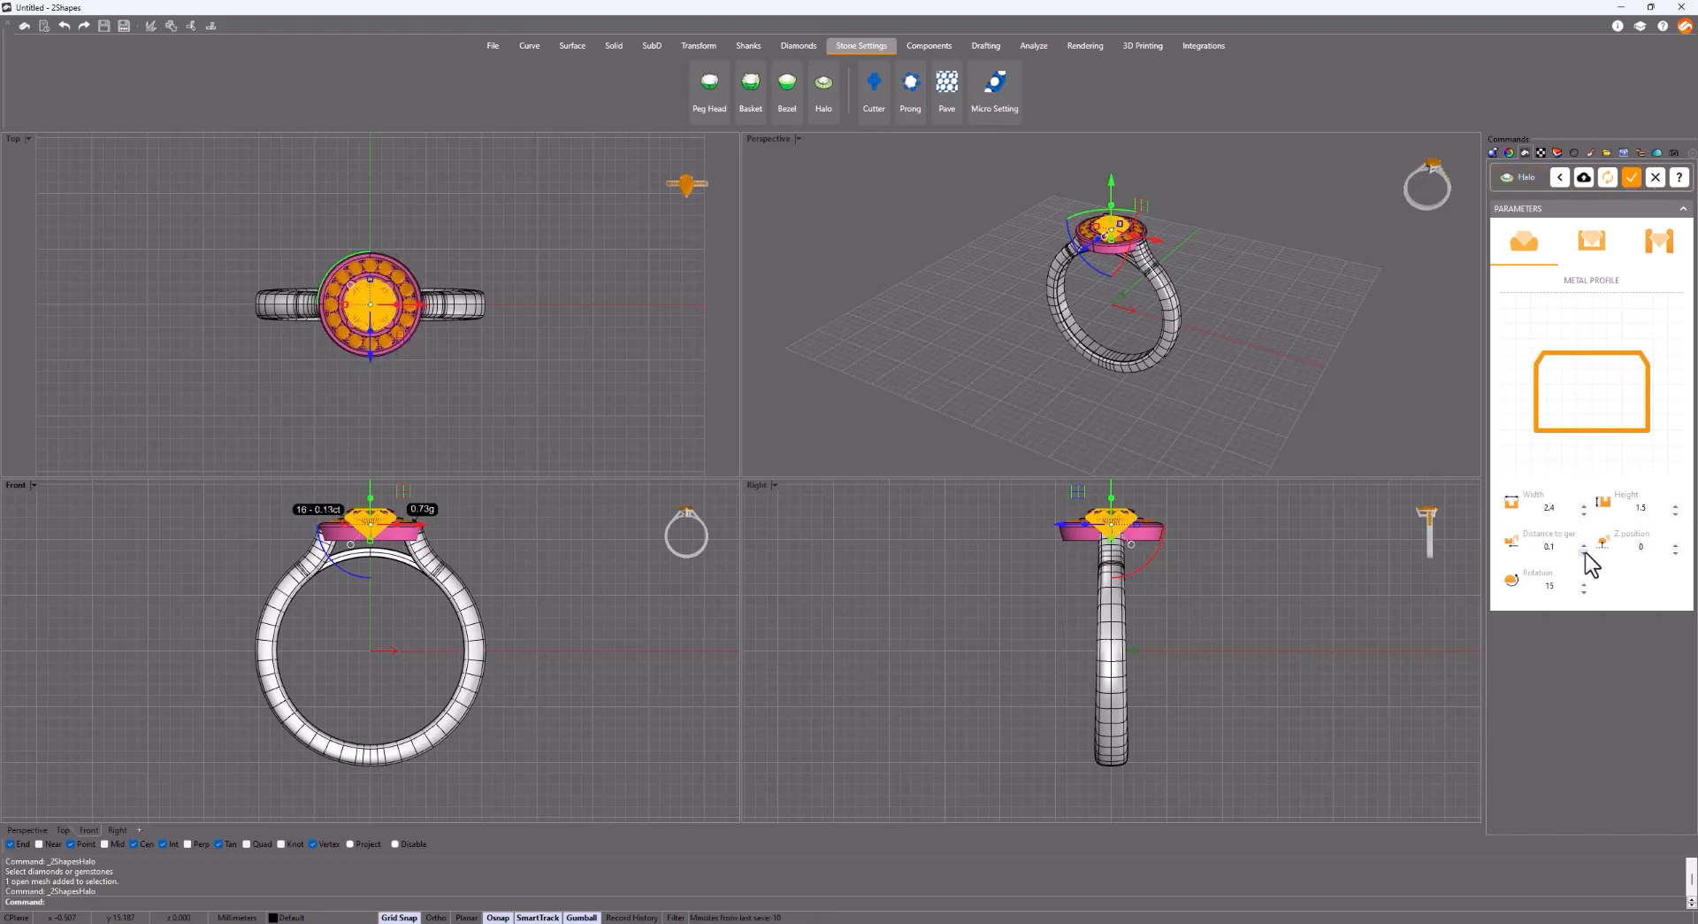
pyautogui.click(1584, 591)
pyautogui.click(1584, 590)
pyautogui.click(1584, 591)
pyautogui.click(1584, 591)
pyautogui.click(1584, 591)
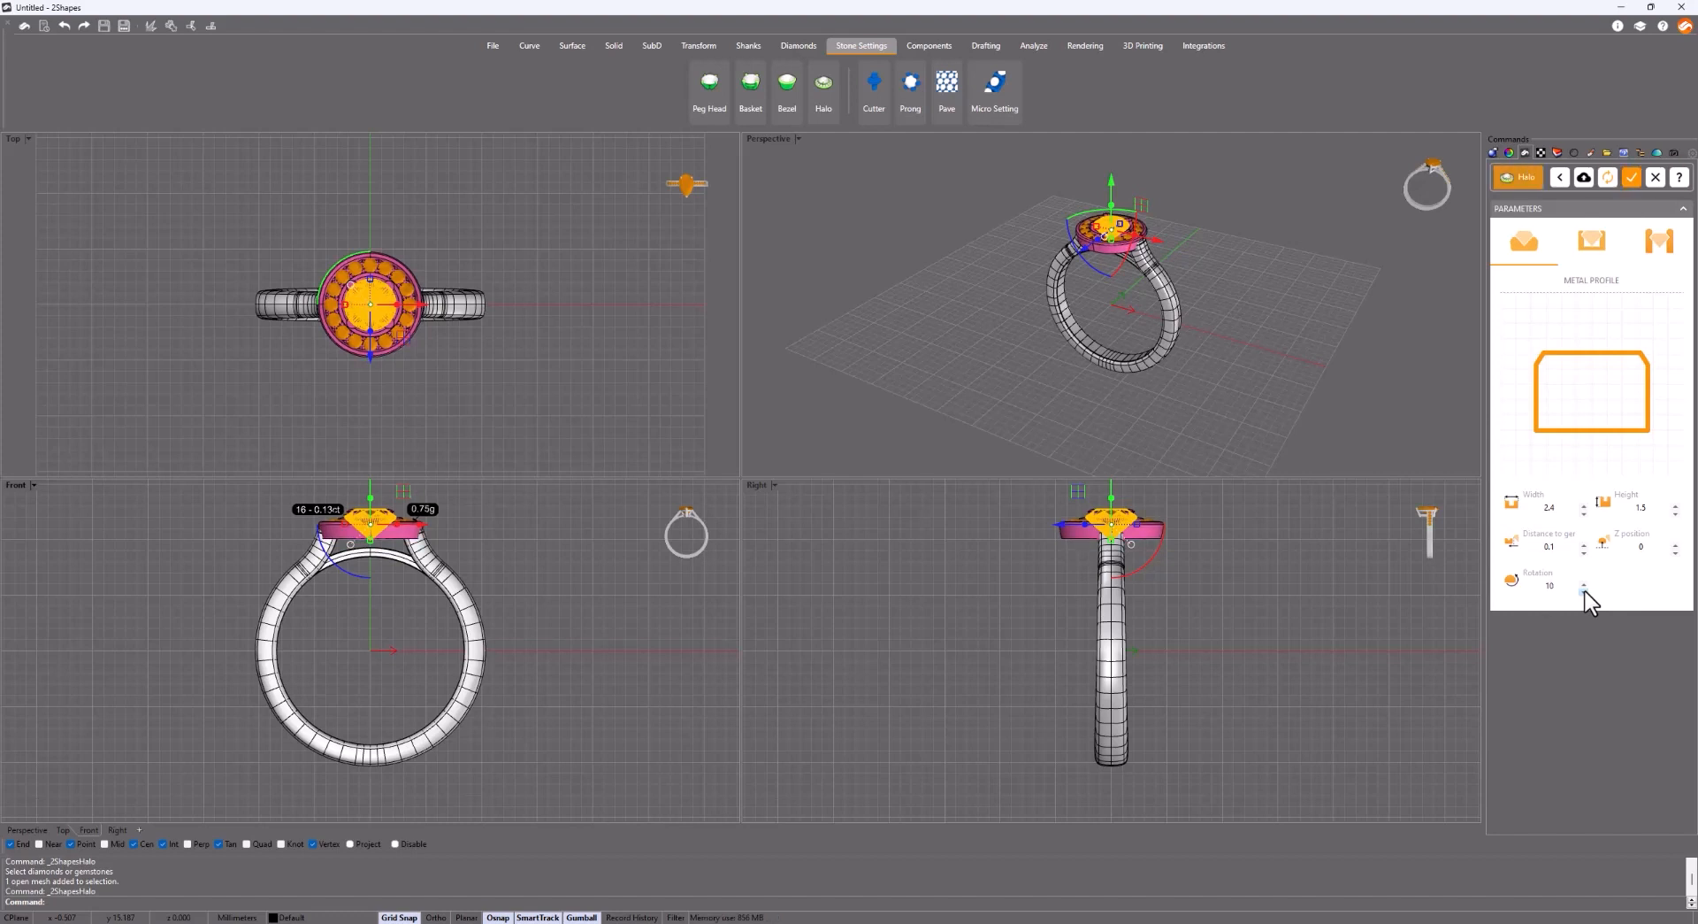
pyautogui.click(1632, 190)
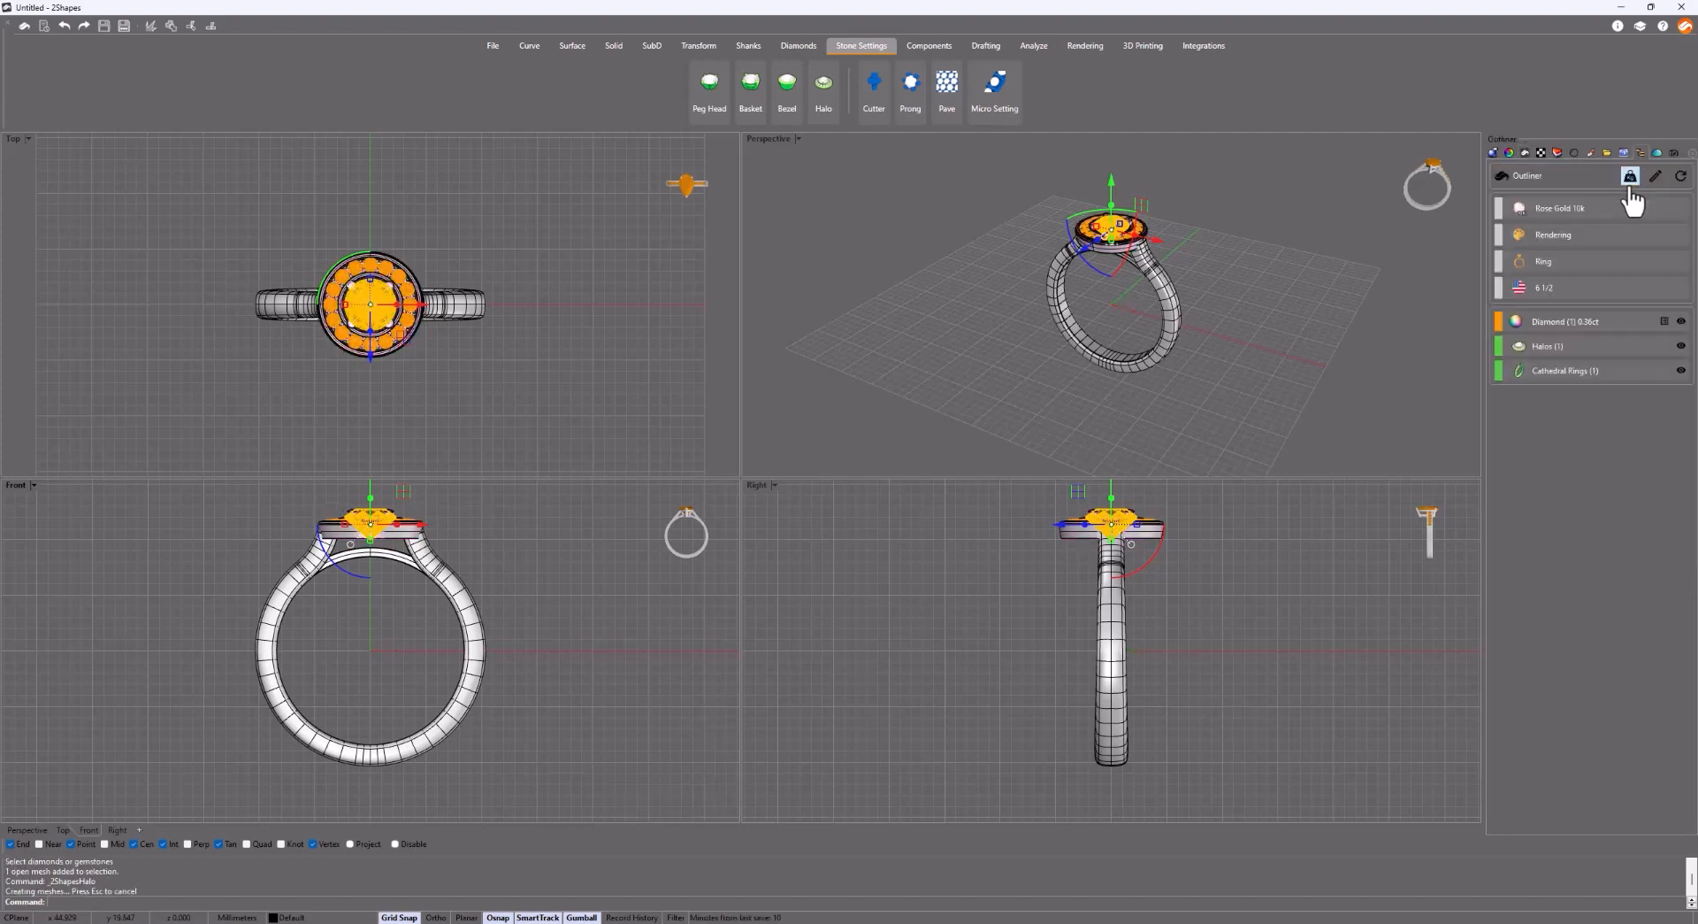
# Apply the White Gold 18k render material to the shank and to the halo's metal body.
pyautogui.click(1170, 316)
pyautogui.click(1672, 152)
pyautogui.rightClick(1671, 154)
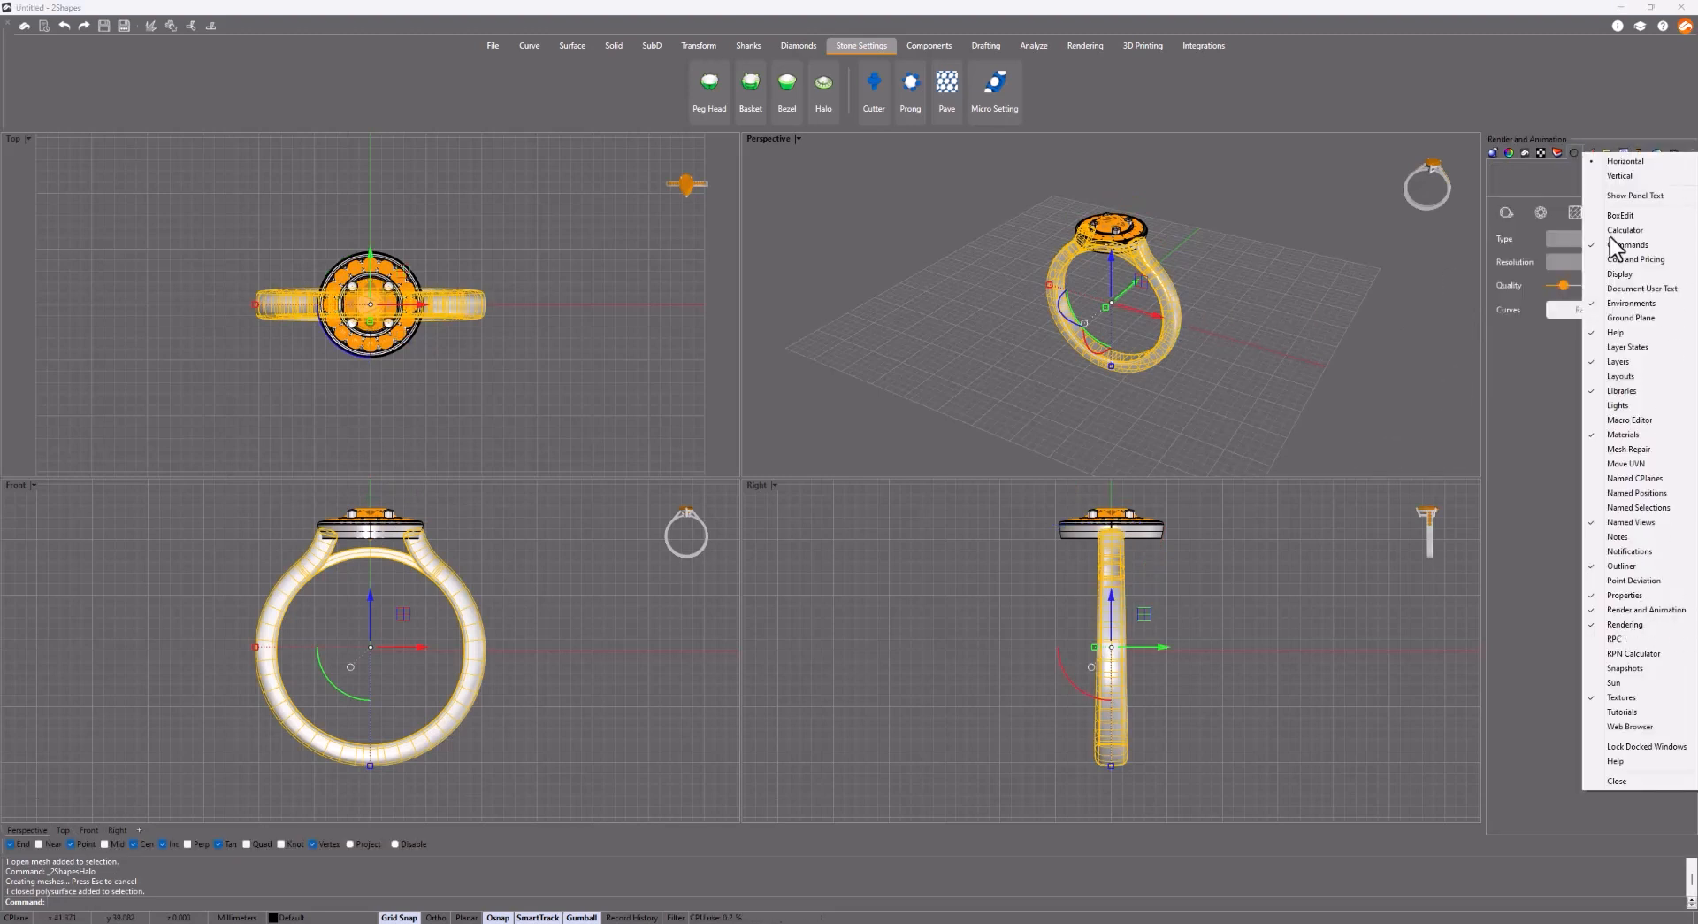
pyautogui.click(1574, 153)
pyautogui.click(1507, 213)
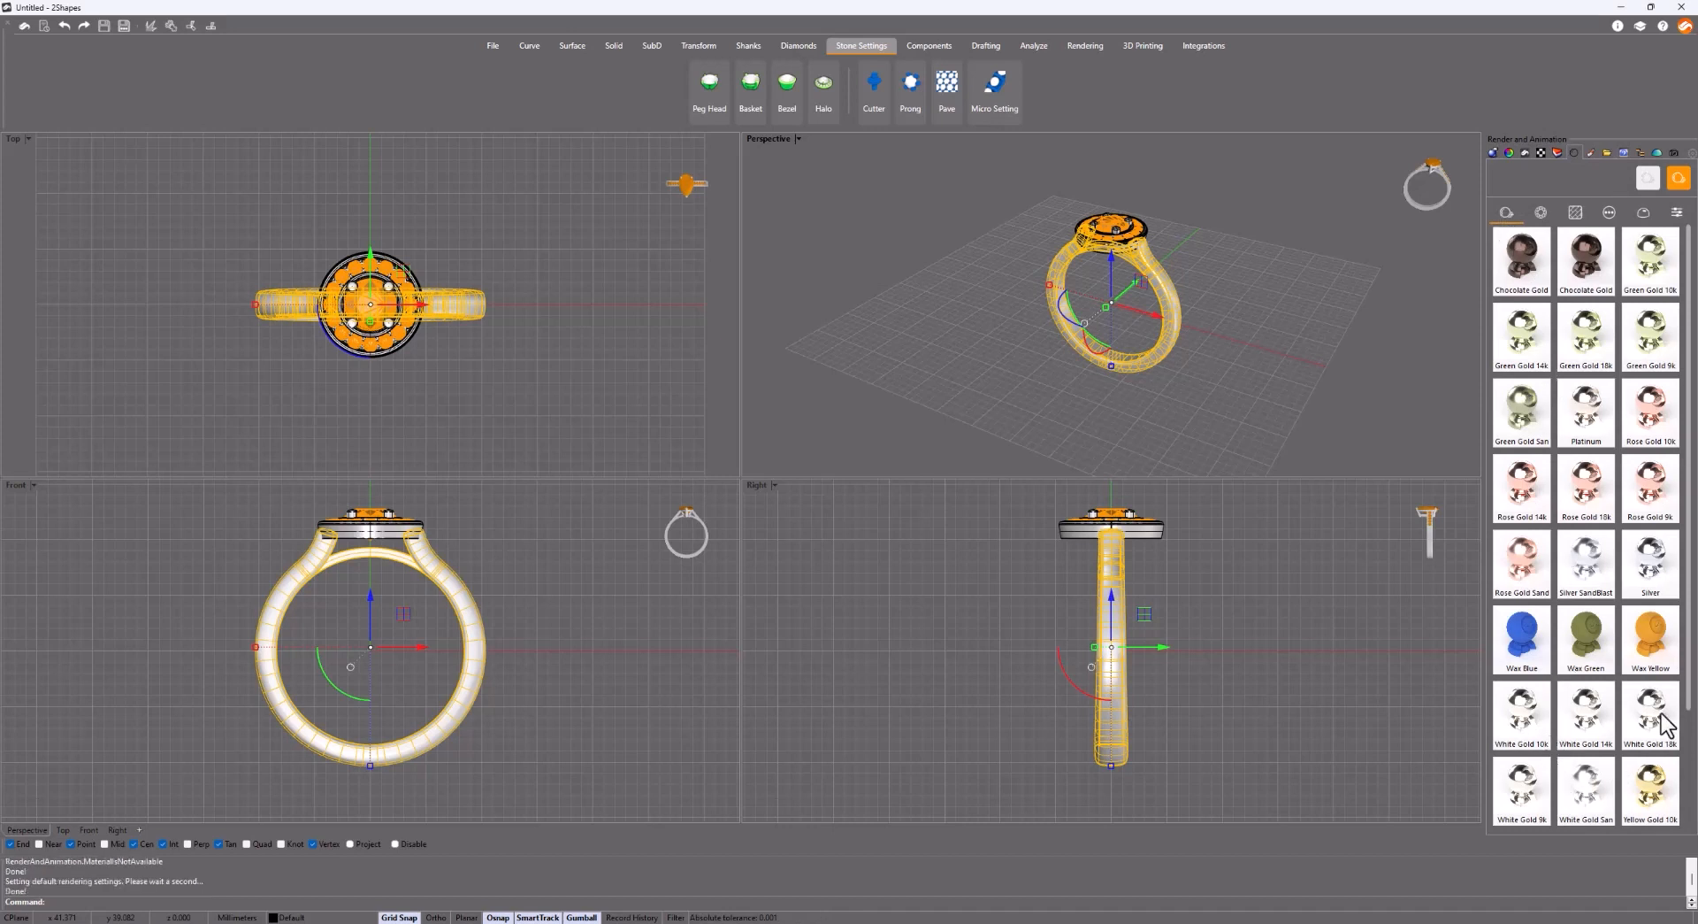
pyautogui.click(1344, 362)
pyautogui.click(1138, 246)
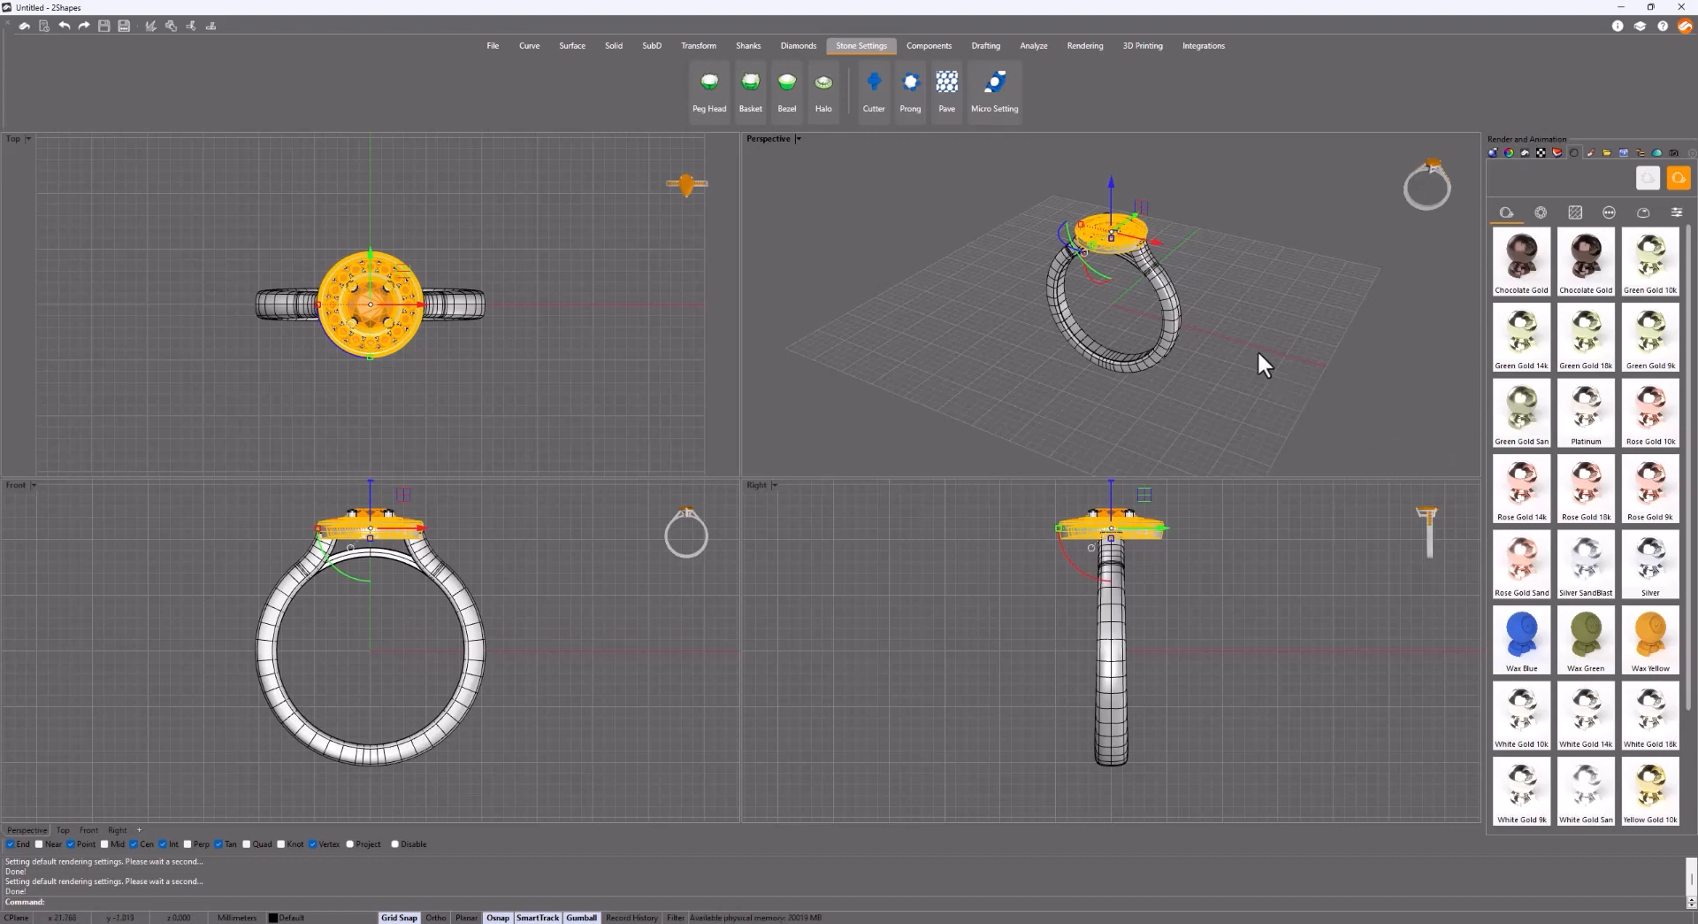
# Apply the Diamond gem material to the center stone and clear the selection.
pyautogui.click(1162, 230)
pyautogui.click(1116, 506)
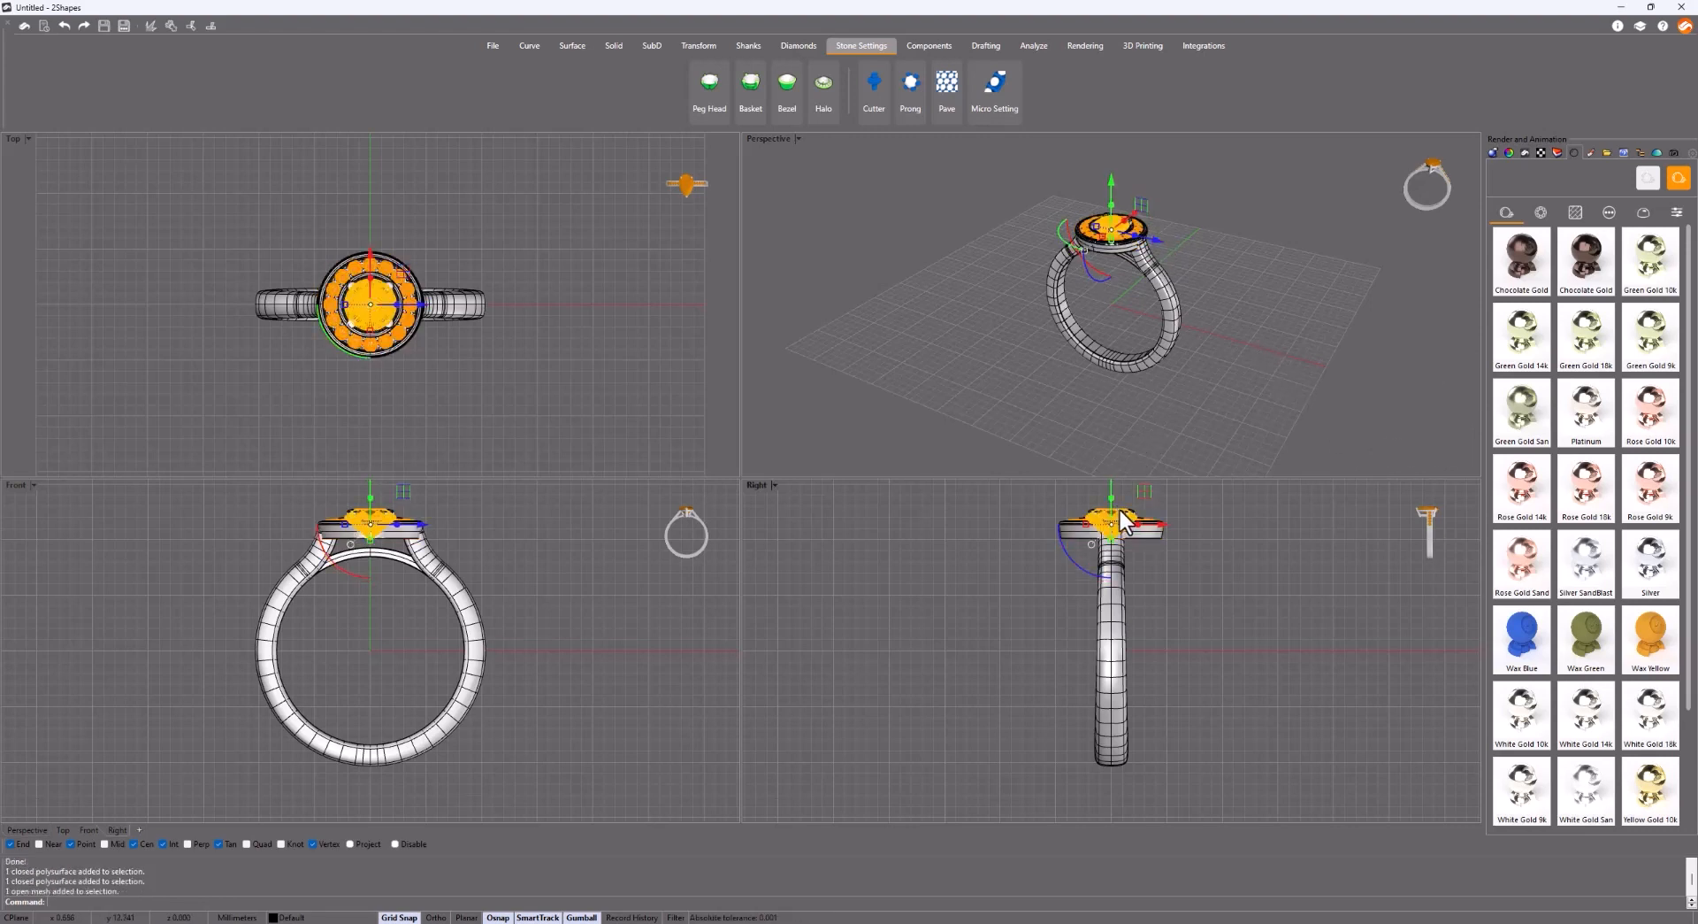
pyautogui.click(1541, 214)
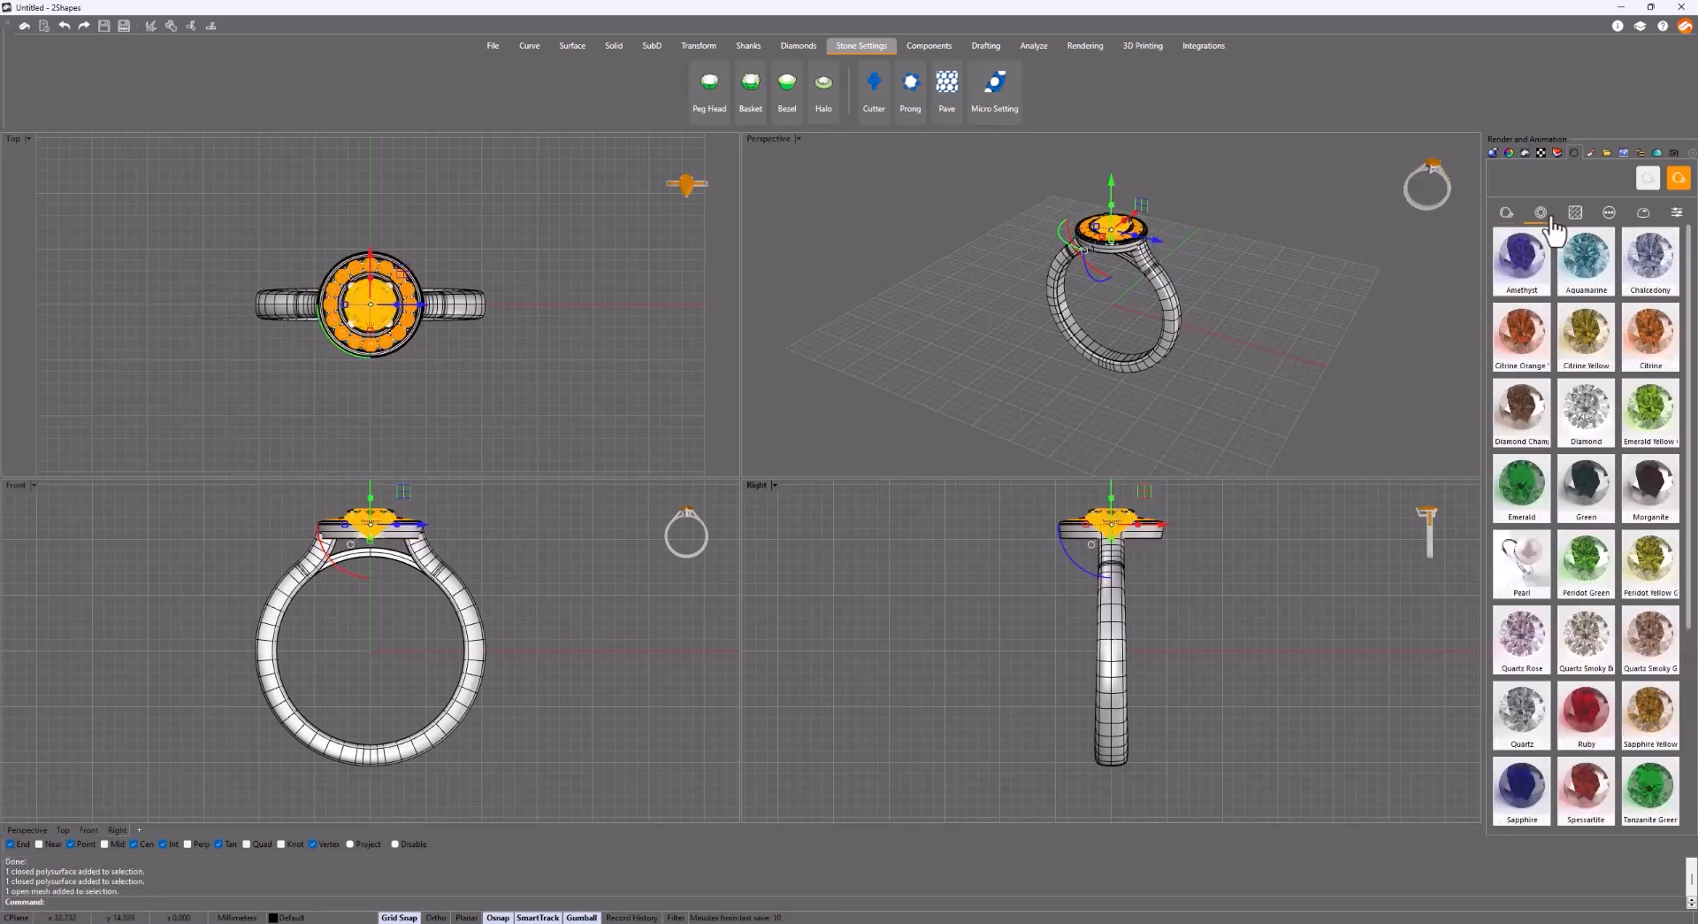
pyautogui.doubleClick(1592, 405)
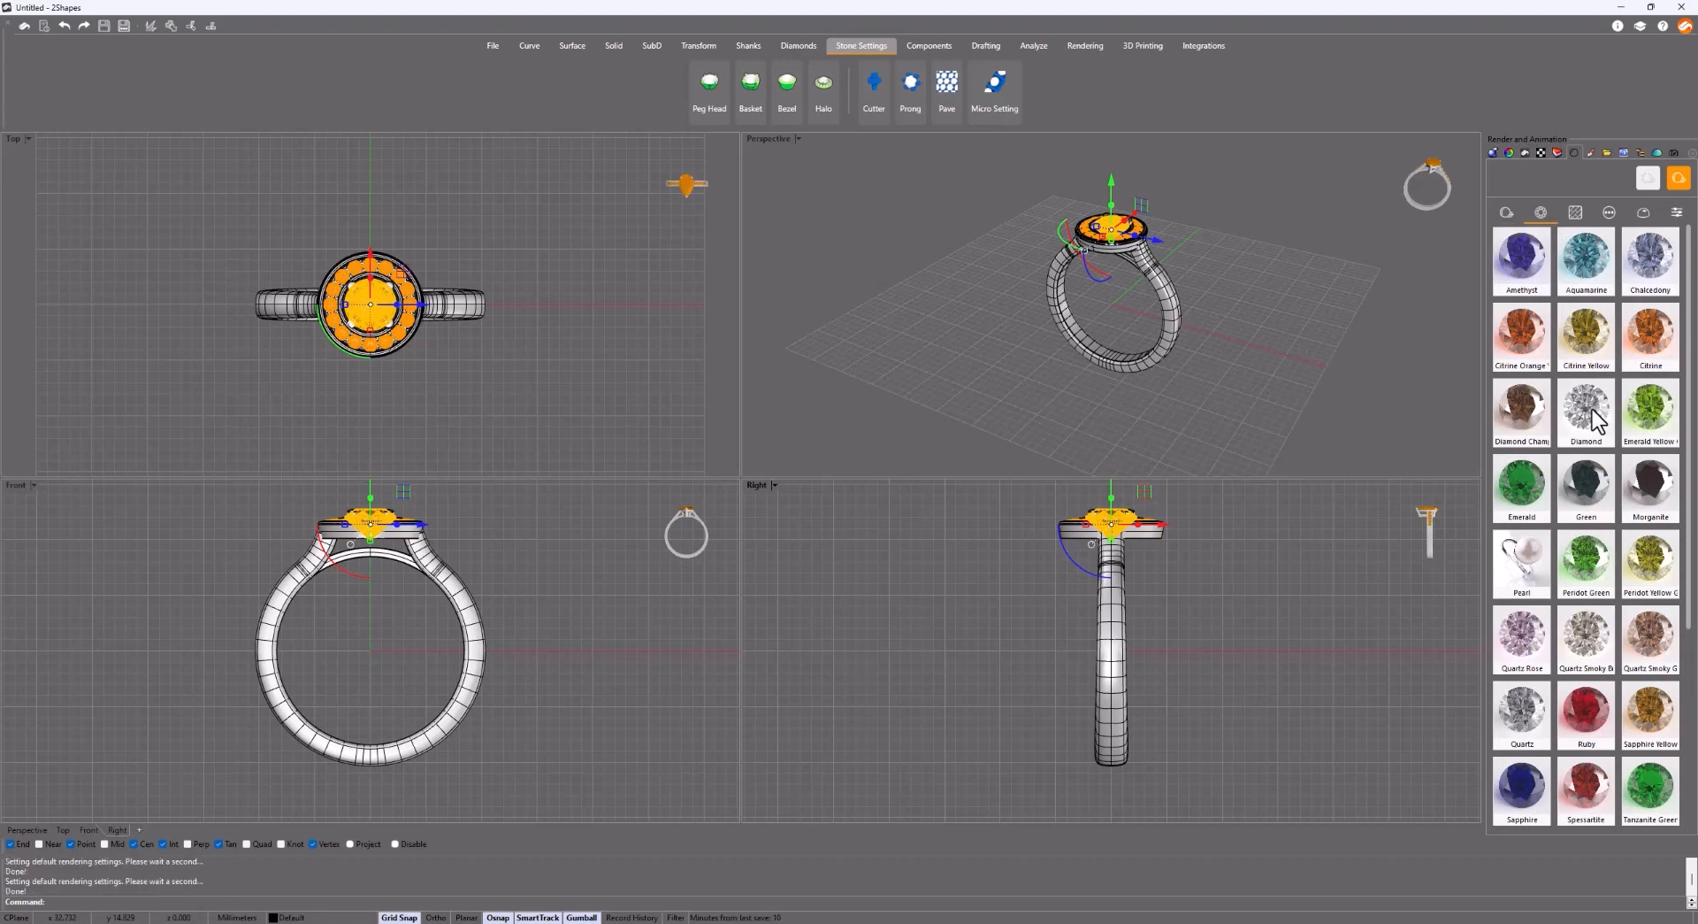
pyautogui.click(1386, 288)
# Display the perspective view in raytraced mode and apply the Basic Ground scene.
pyautogui.moveTo(1353, 289); pyautogui.dragTo(1225, 283, button='right')
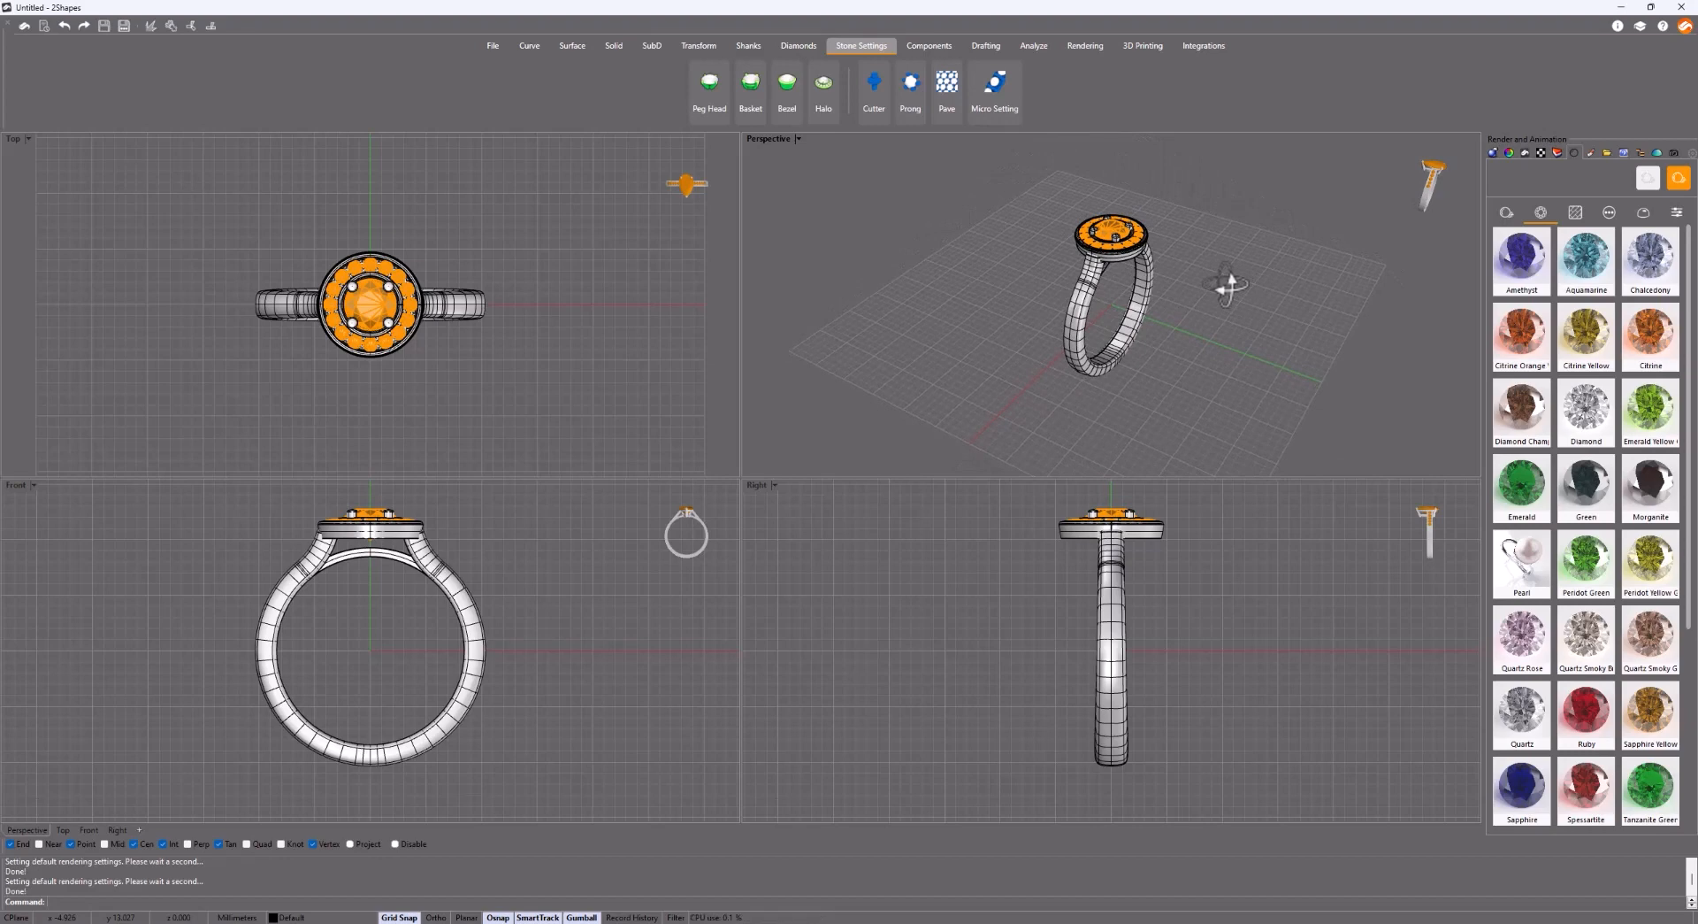
pyautogui.click(1461, 366)
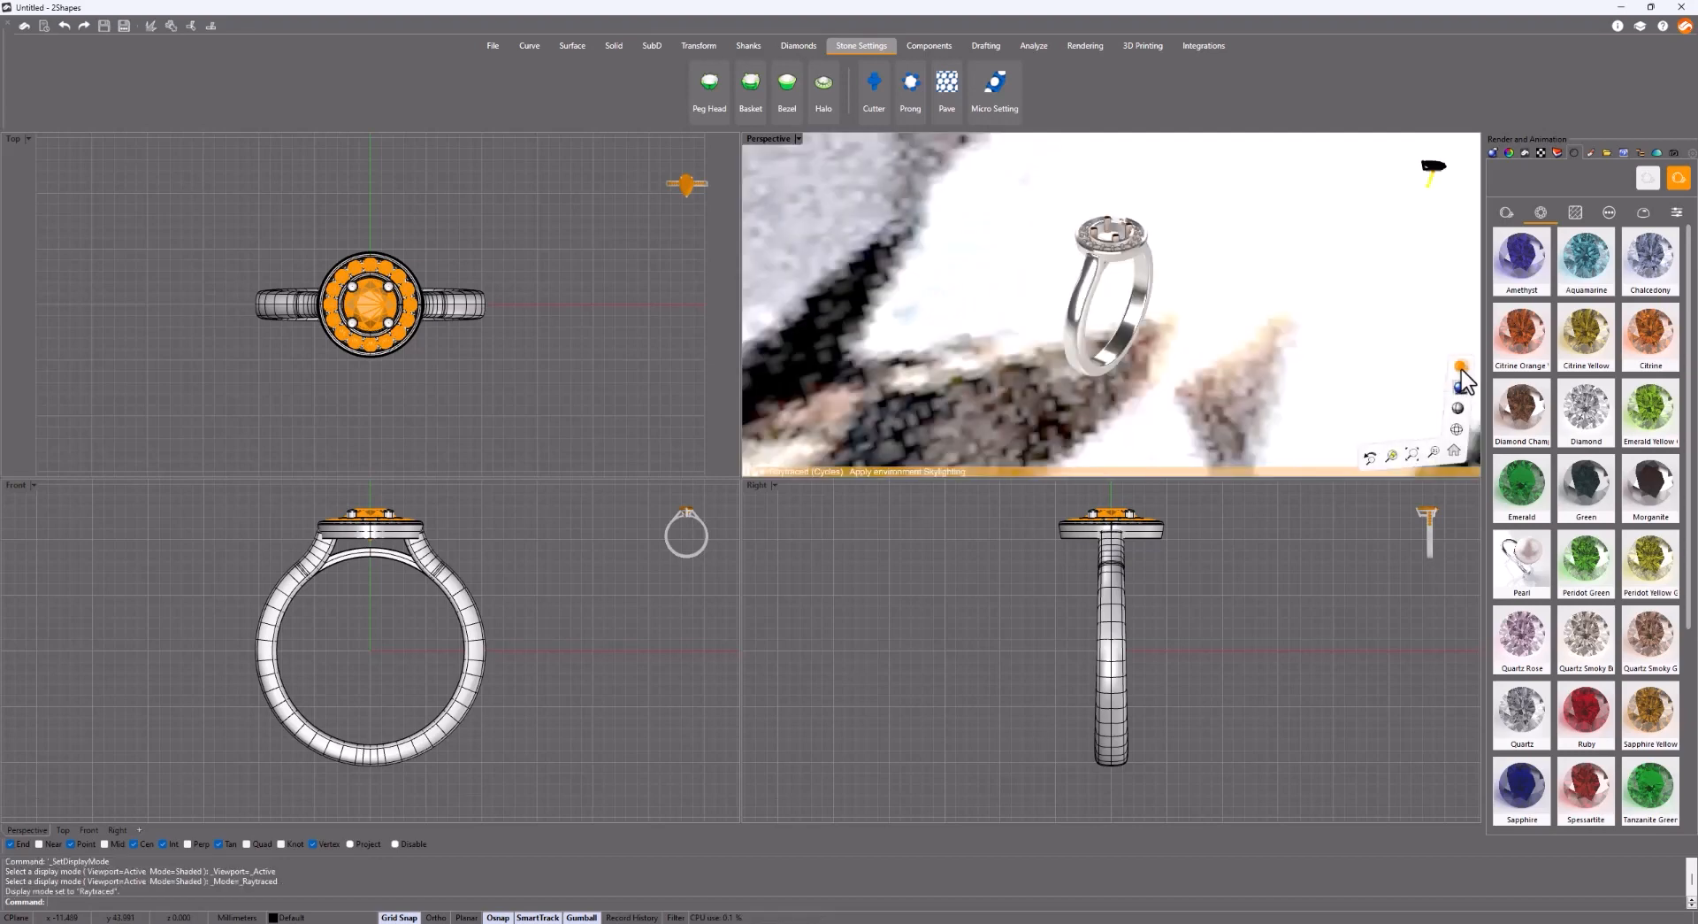
pyautogui.click(1572, 225)
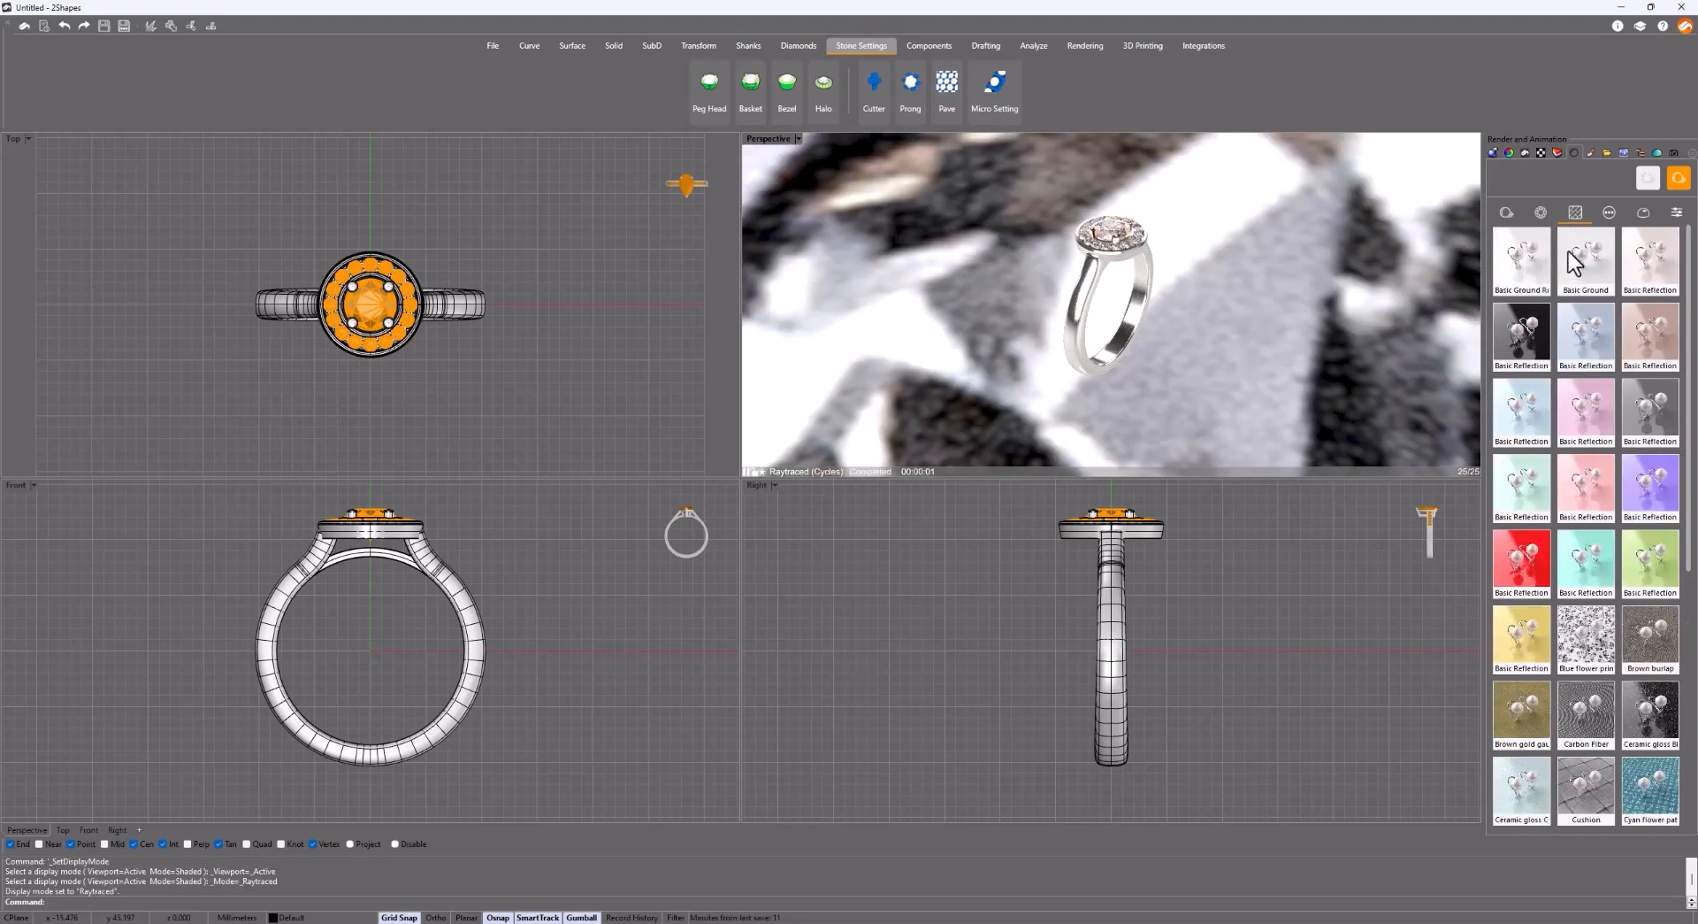
pyautogui.click(1568, 264)
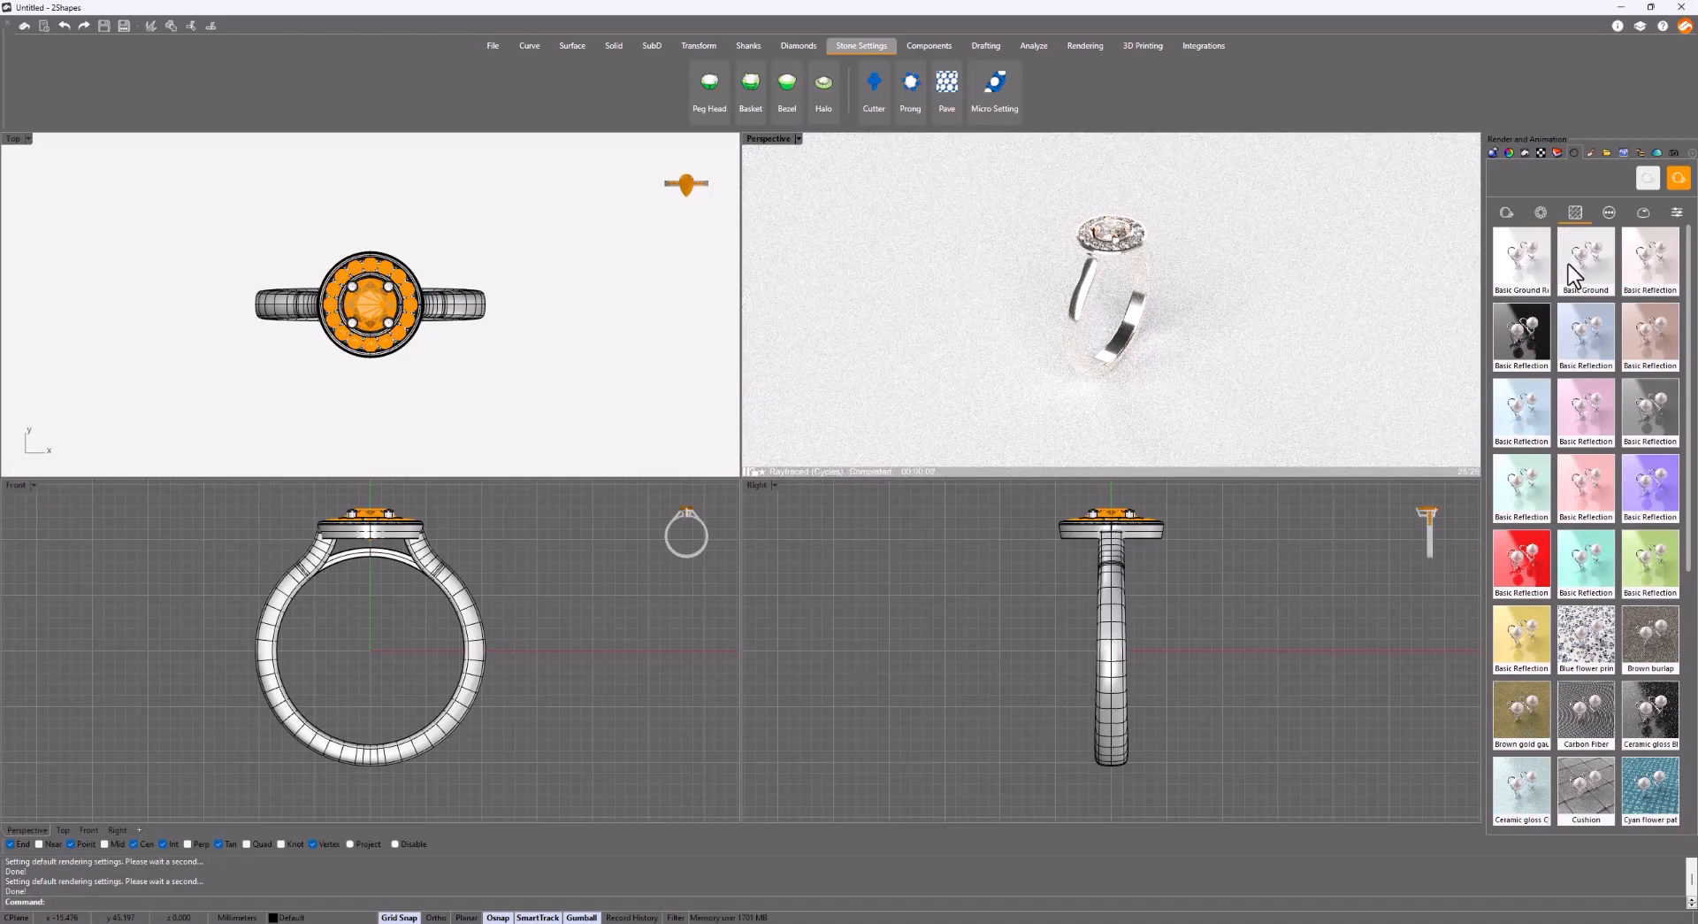
# Apply a metal render material to the small prongs of the halo and clear the selection.
pyautogui.click(1152, 283)
pyautogui.scroll(3, 1154, 278)
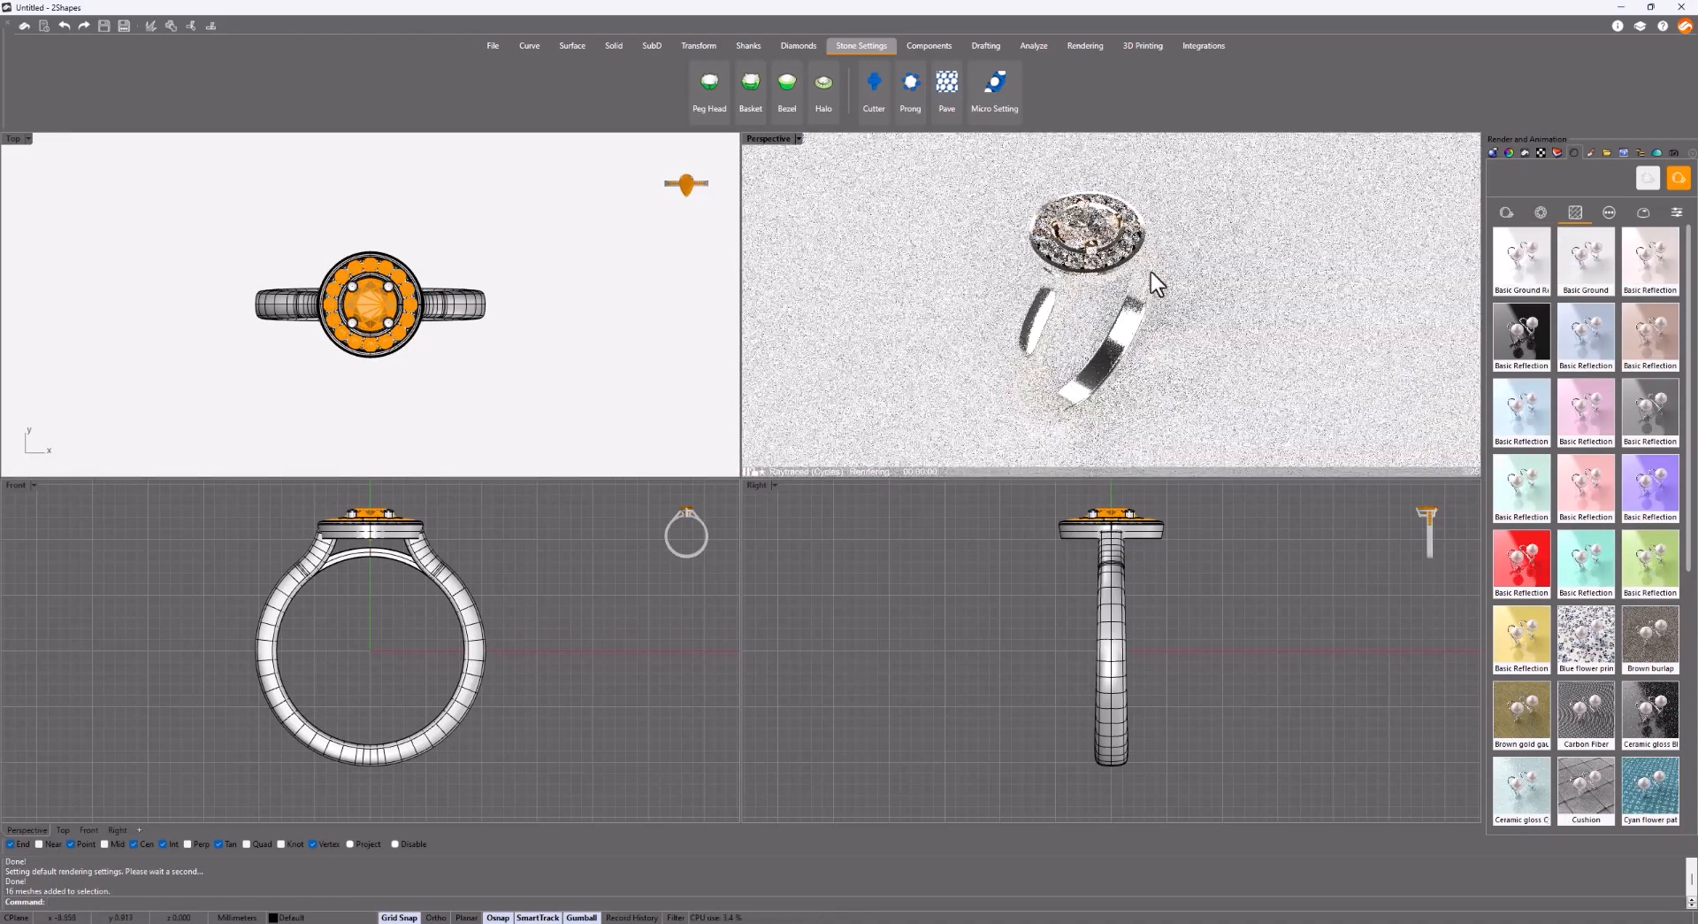
pyautogui.click(1084, 216)
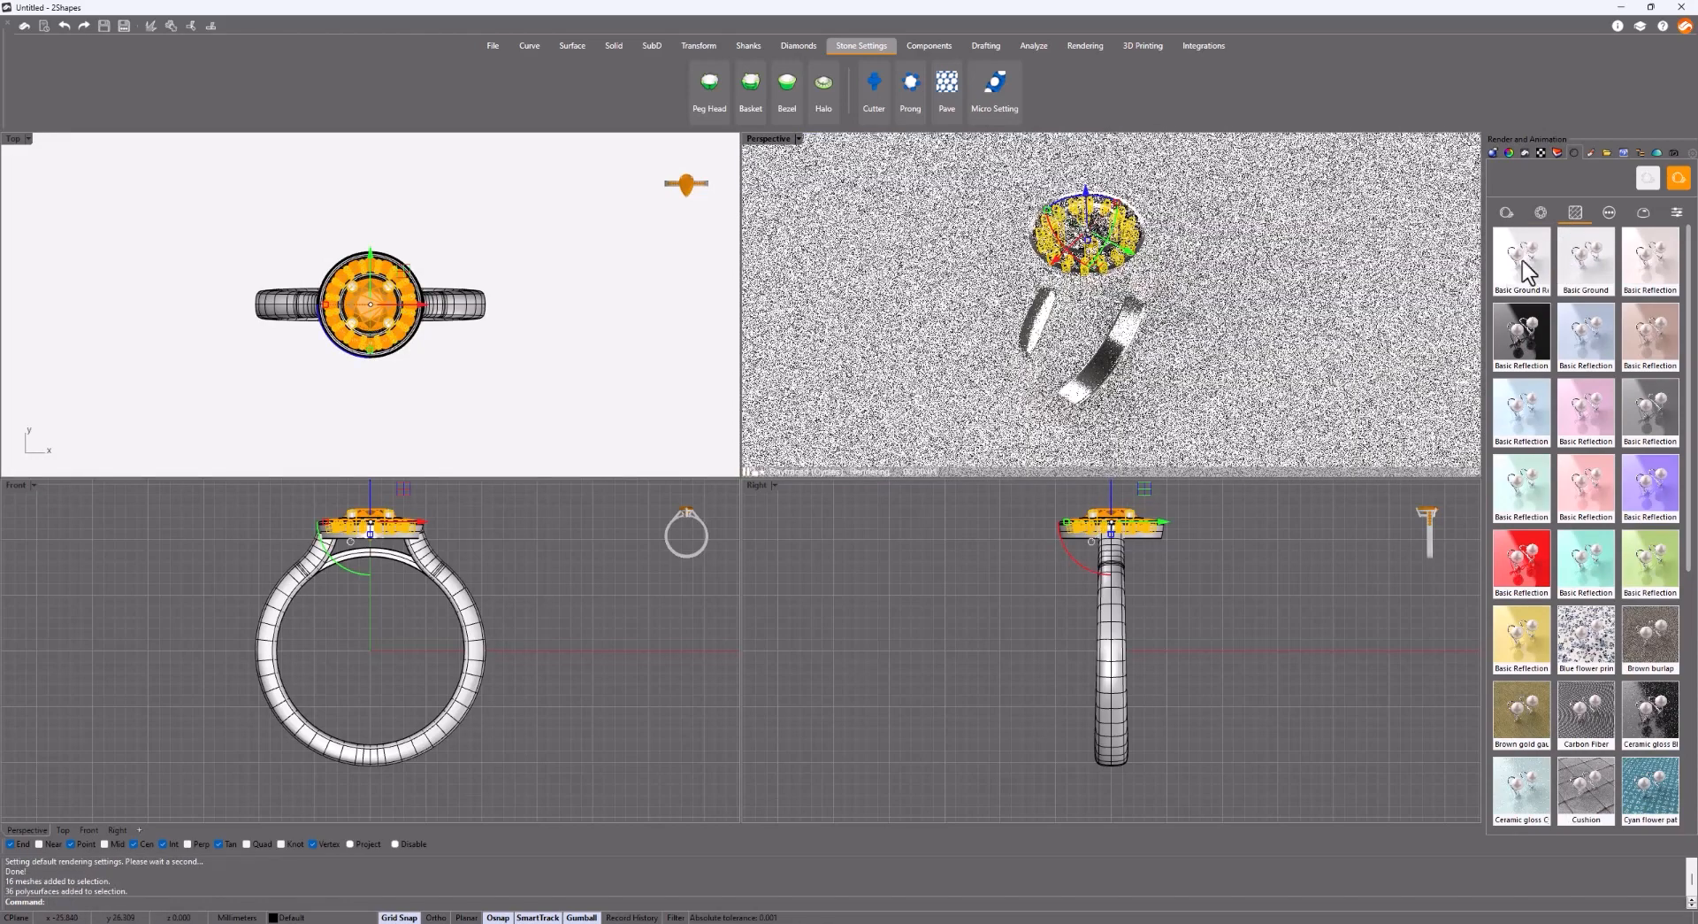
pyautogui.click(1507, 214)
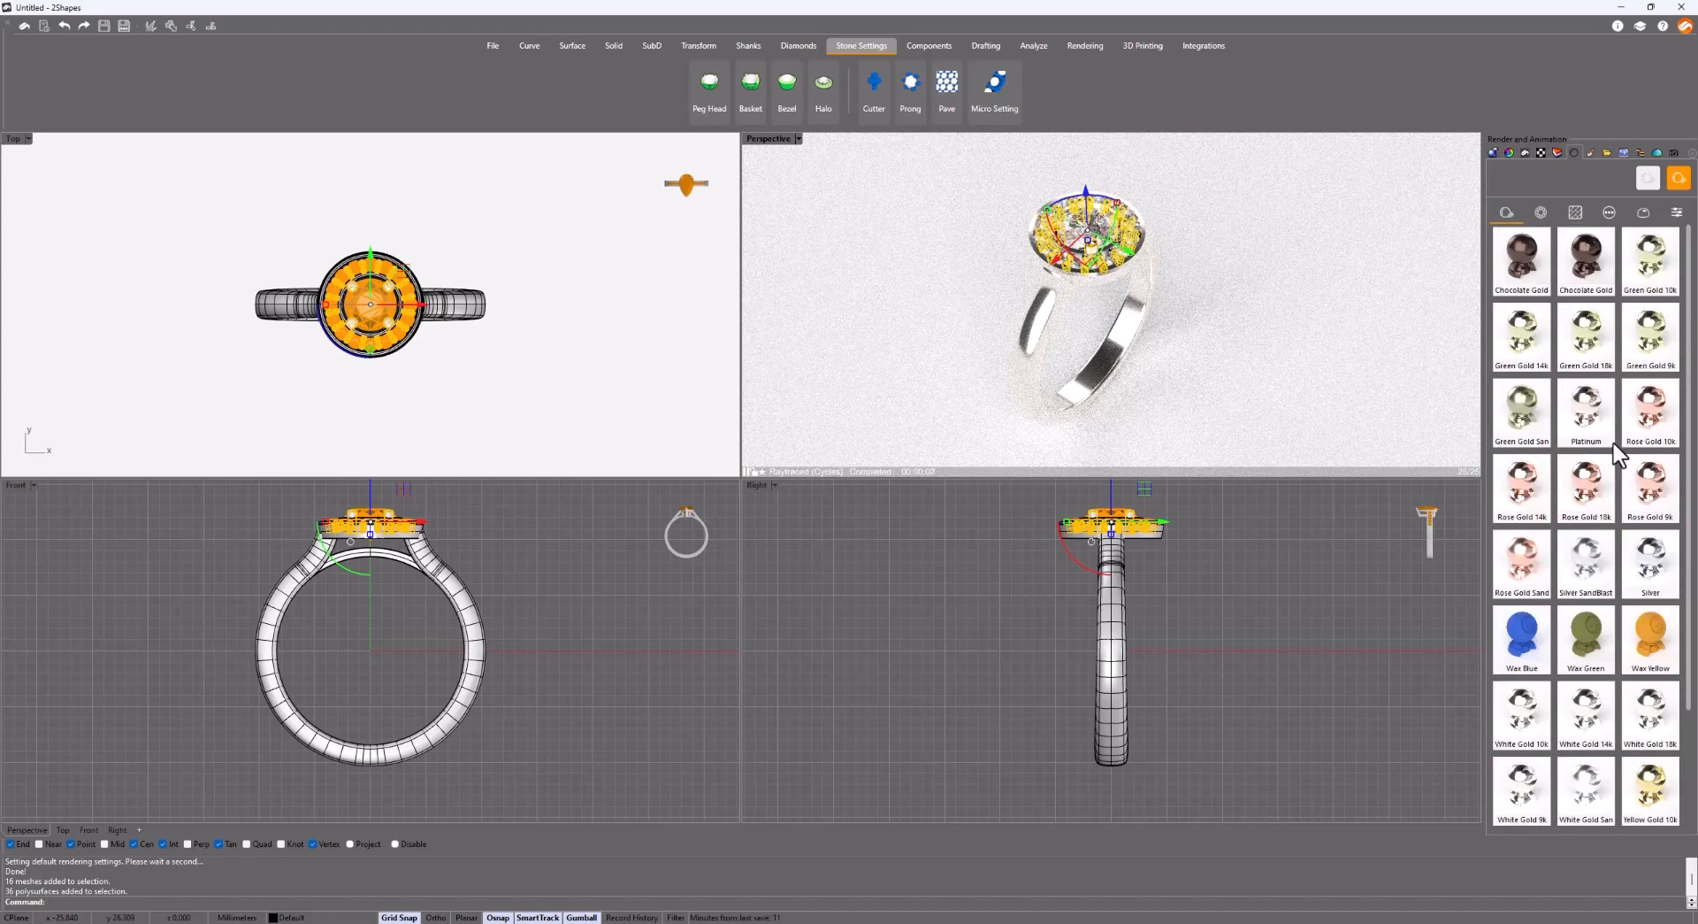
pyautogui.click(1292, 346)
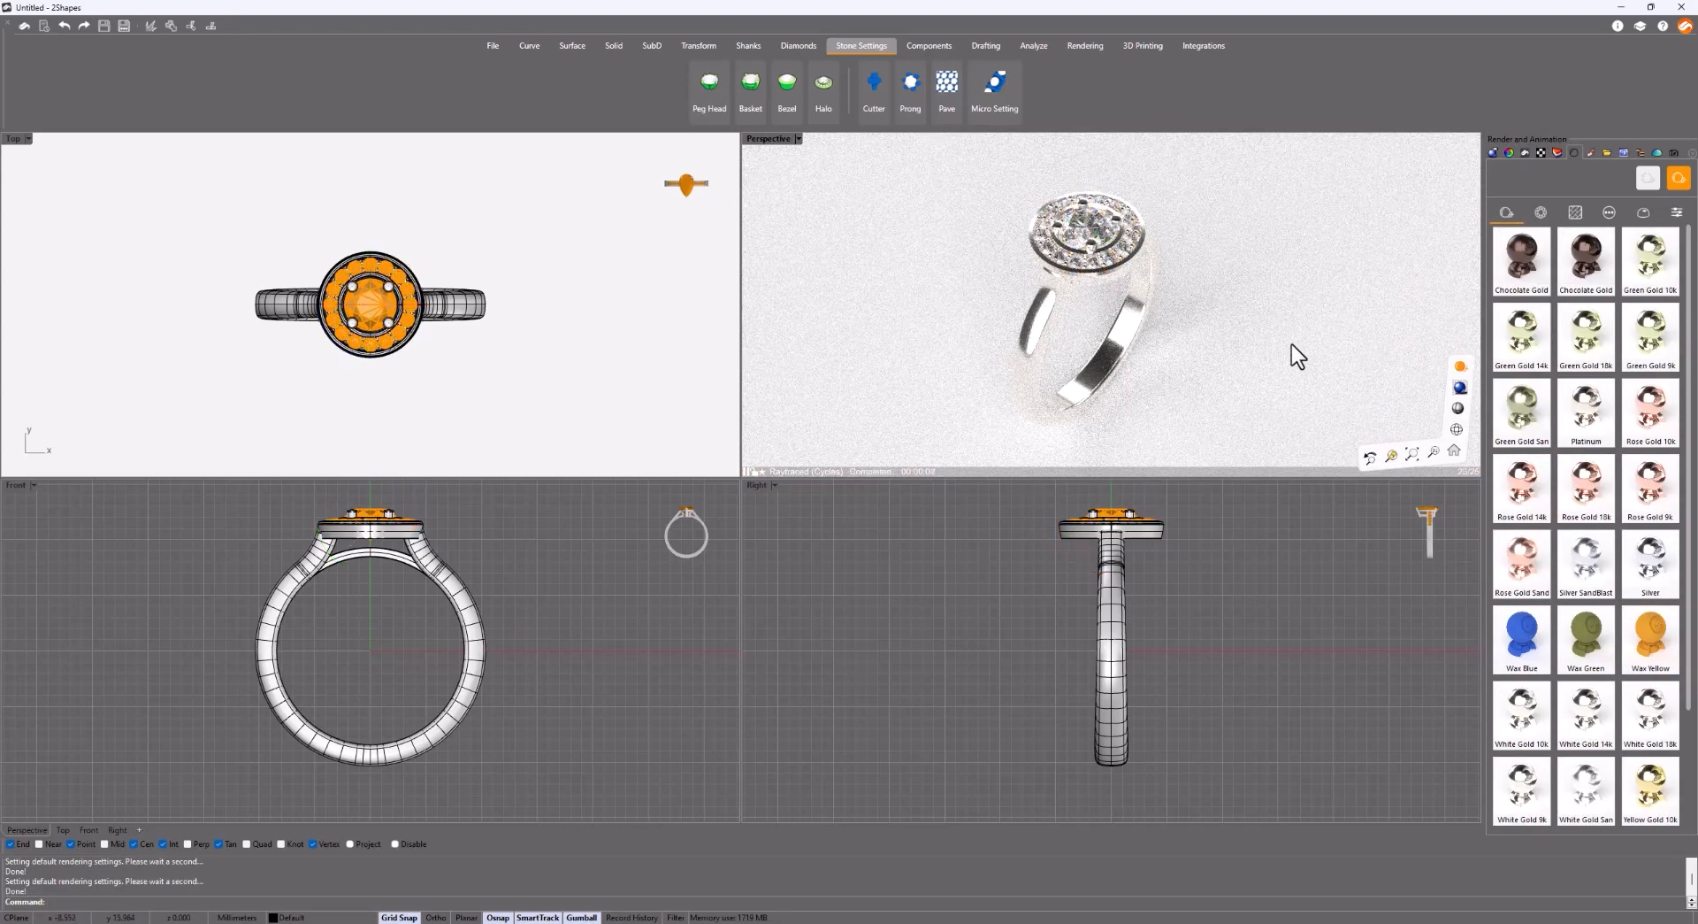
# Set the image resolution to 1920x1080 (16:9) HD and render the perspective view of the ring.
pyautogui.moveTo(1292, 345); pyautogui.dragTo(1277, 364, button='right')
pyautogui.moveTo(1264, 259); pyautogui.dragTo(1262, 255, button='right')
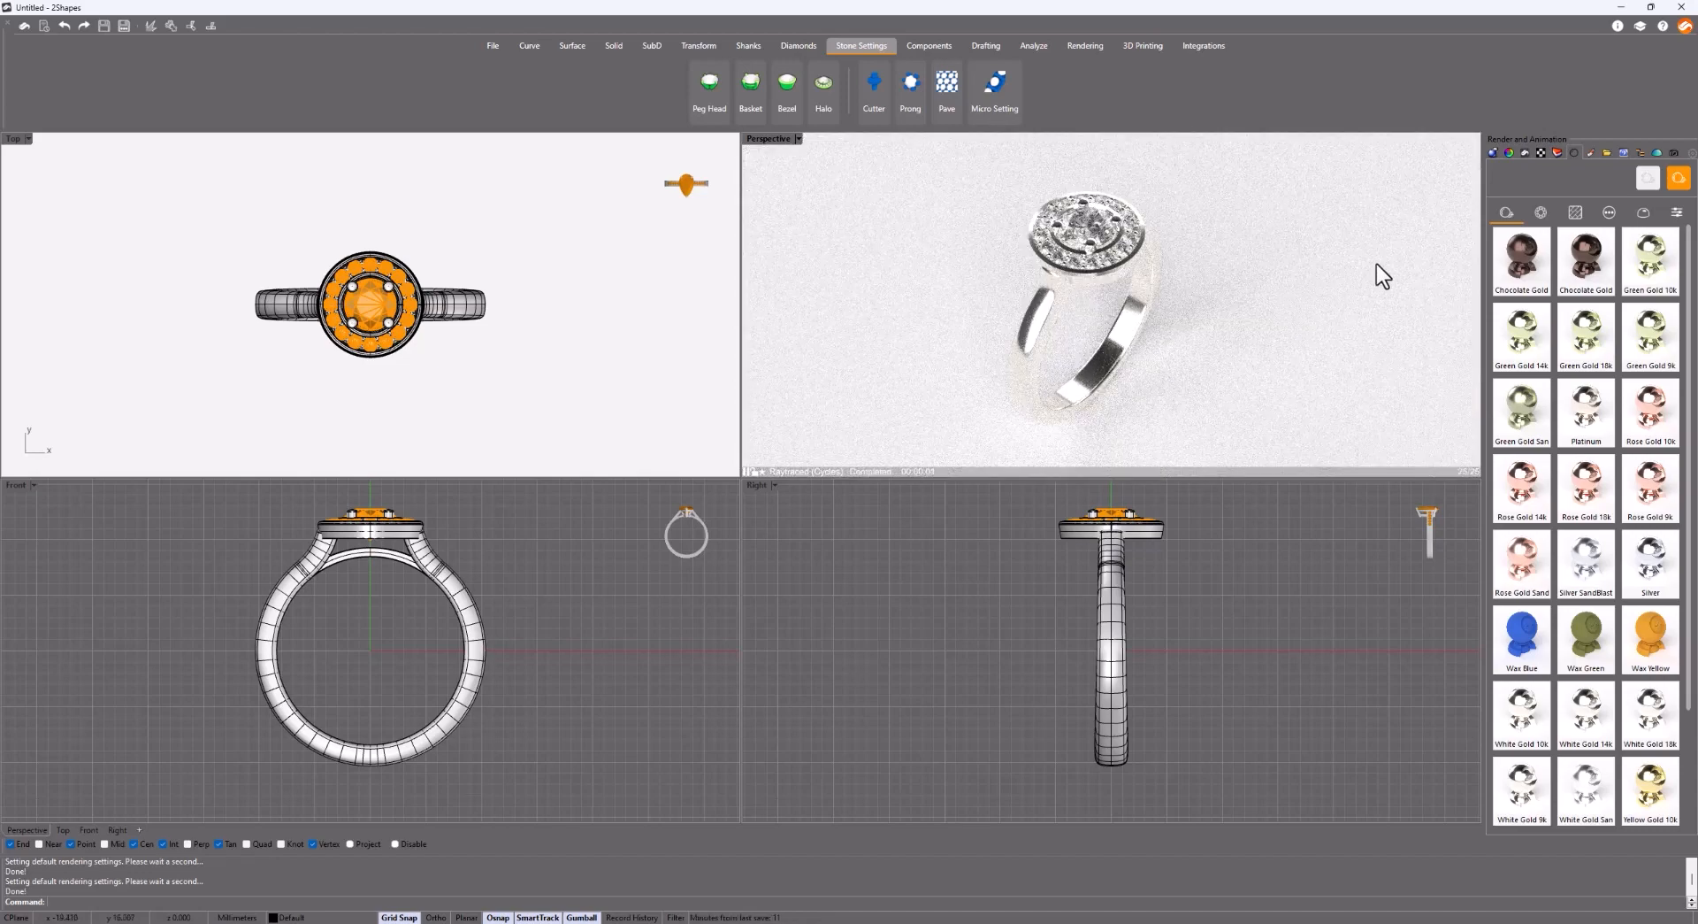
pyautogui.click(1677, 212)
pyautogui.click(1653, 261)
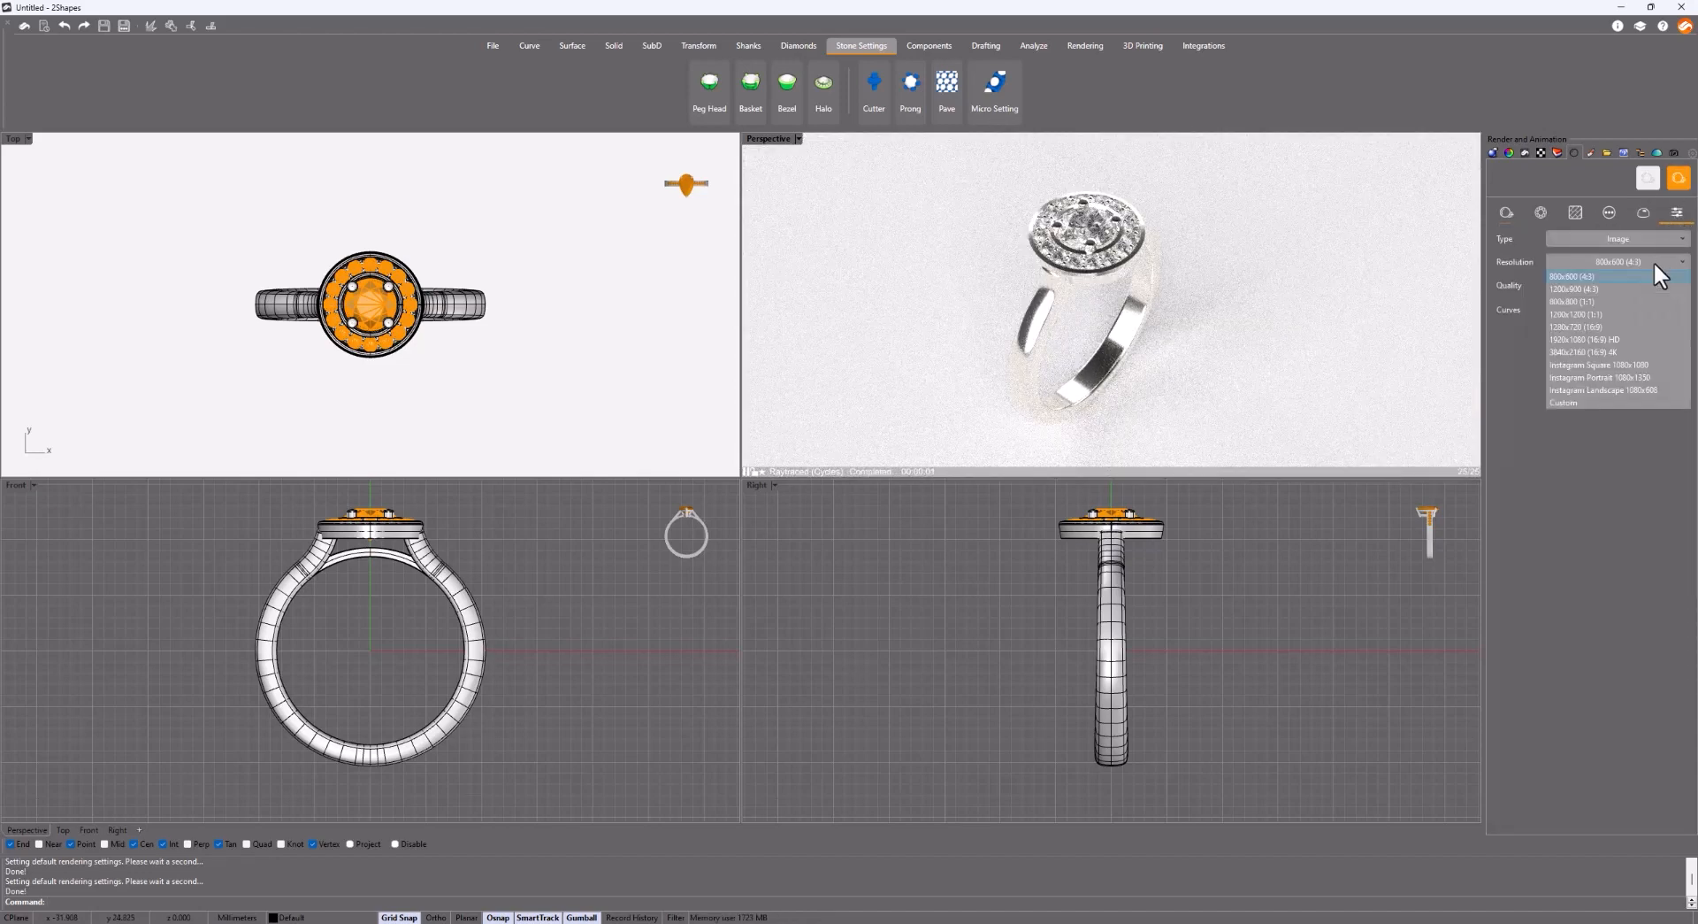
pyautogui.click(1624, 340)
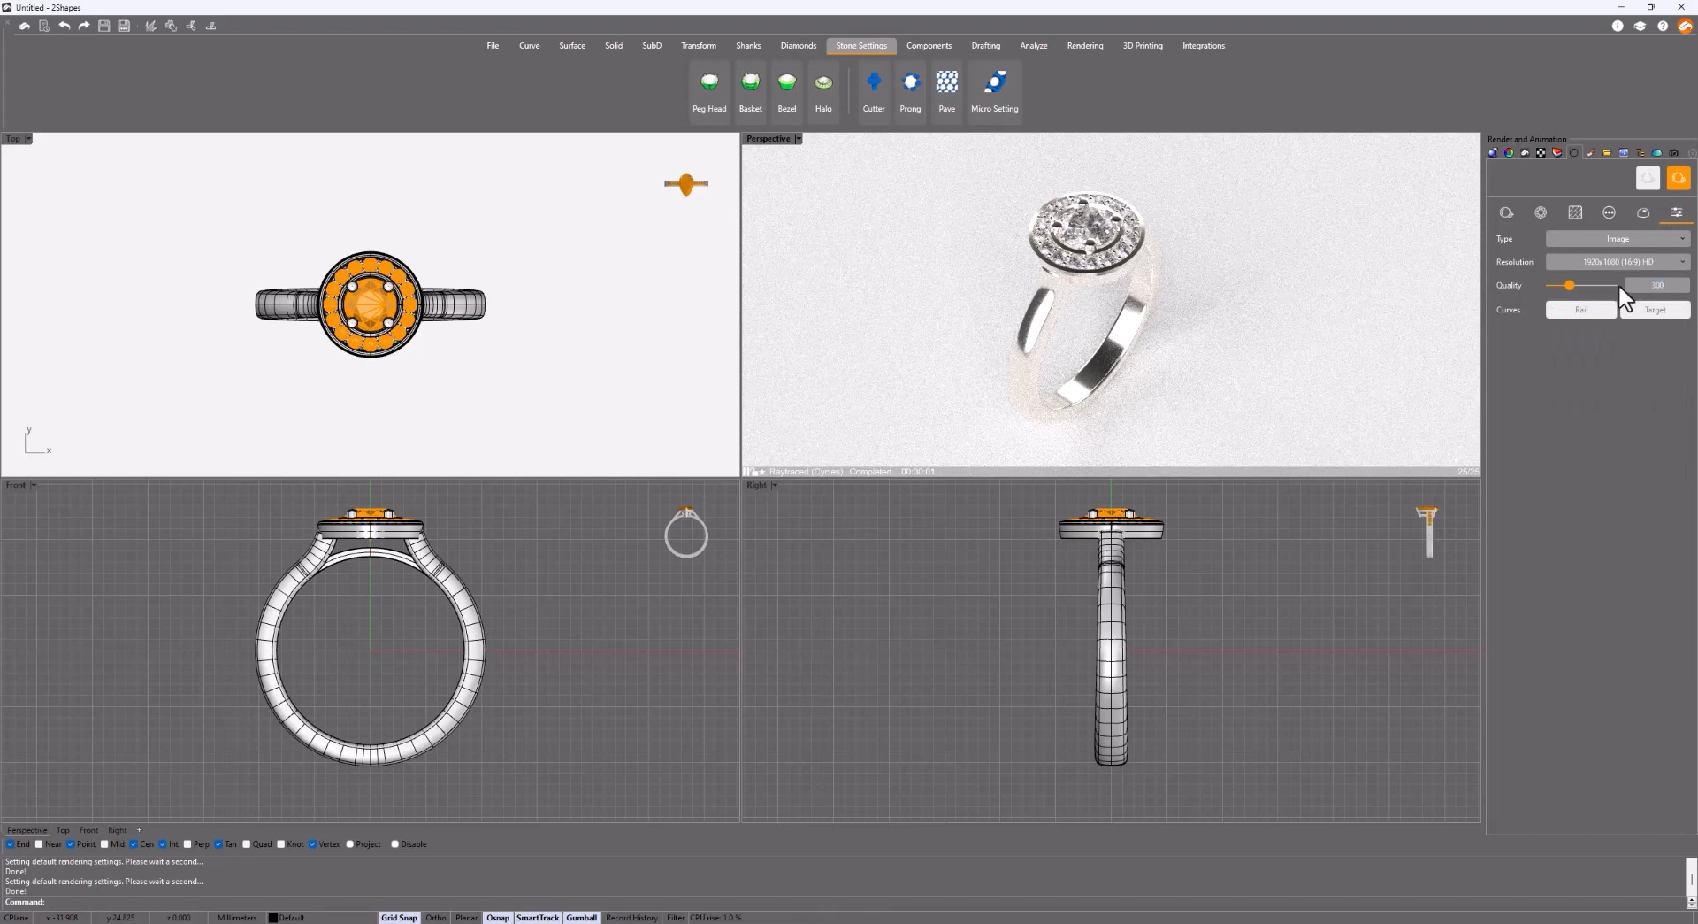
pyautogui.click(1678, 179)
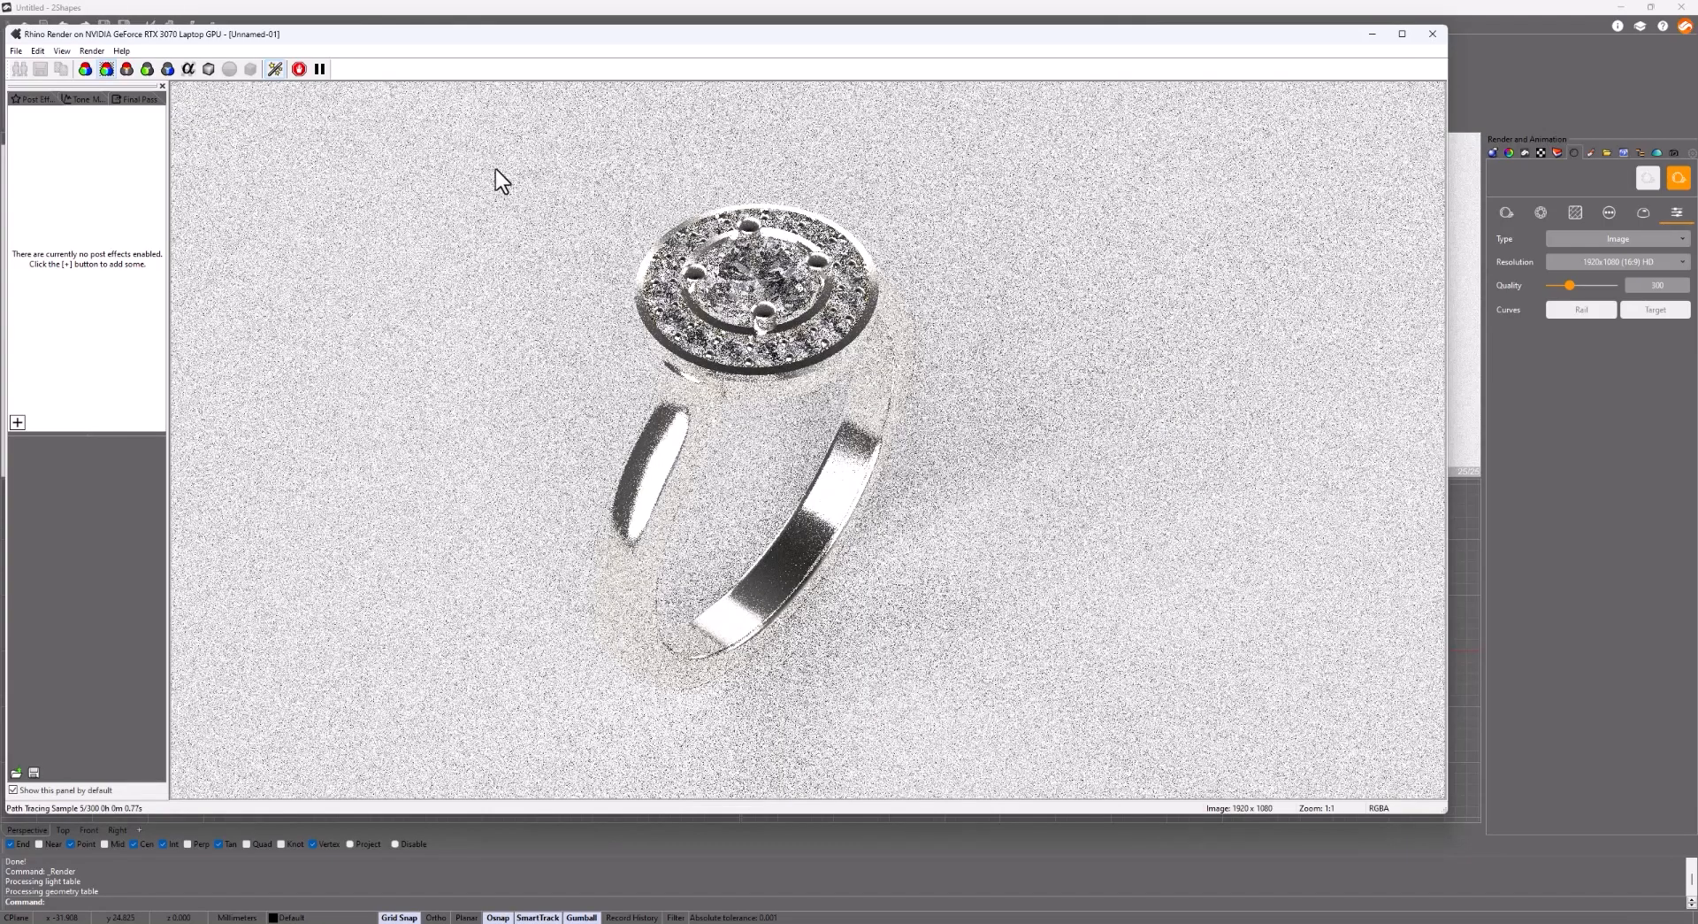